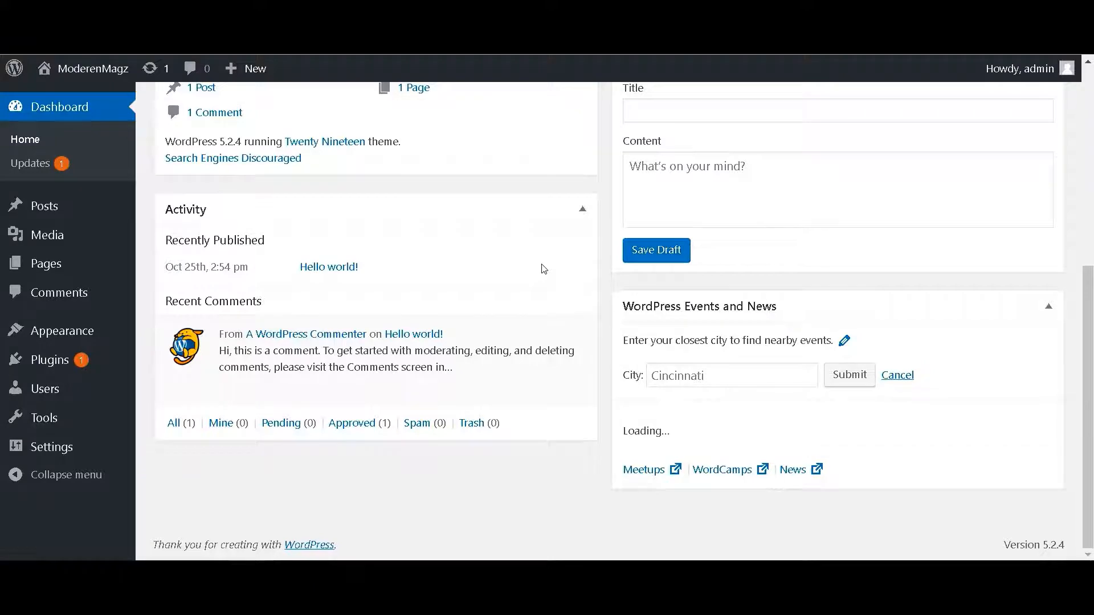
- Open the installed themes and start adding a new theme
{"action": "scroll", "coordinate": [216, 424], "scroll_direction": "down", "scroll_amount": 2}
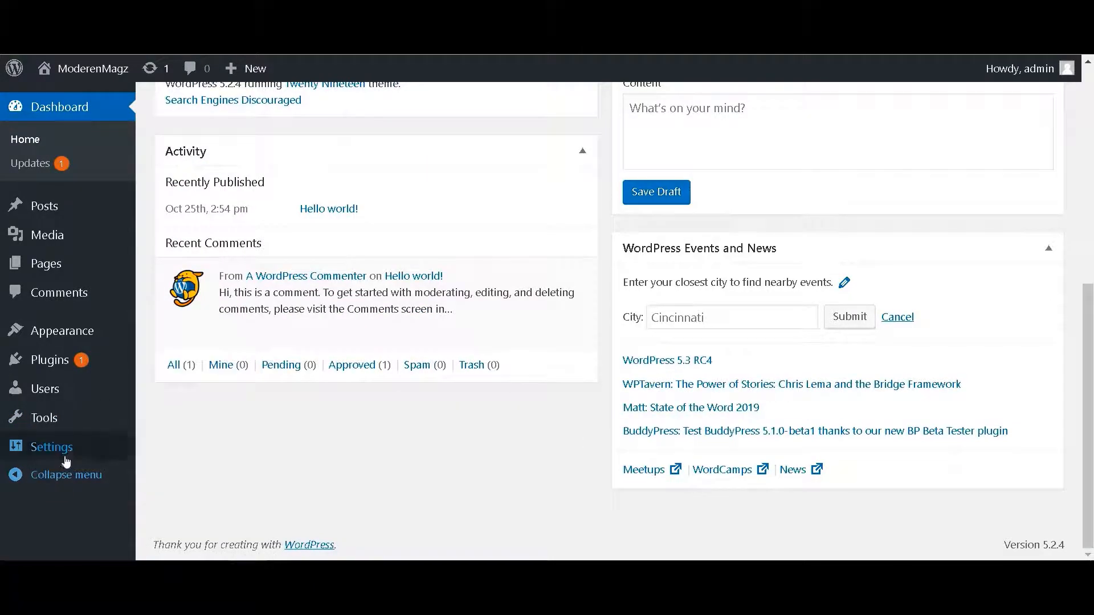
{"action": "mouse_move", "coordinate": [72, 452]}
{"action": "mouse_move", "coordinate": [80, 338]}
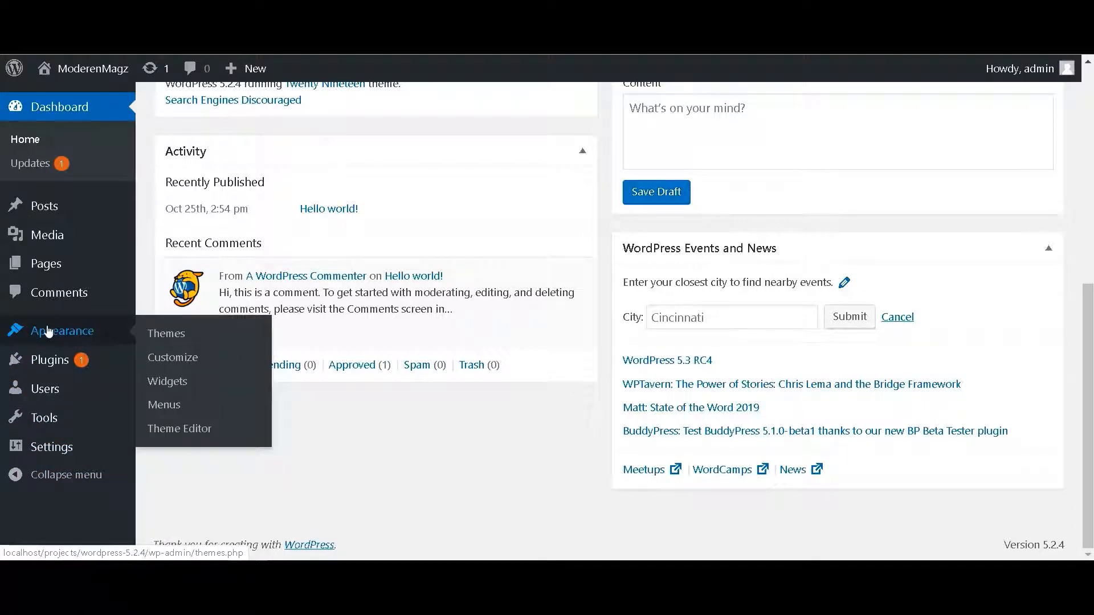
{"action": "left_click", "coordinate": [149, 336]}
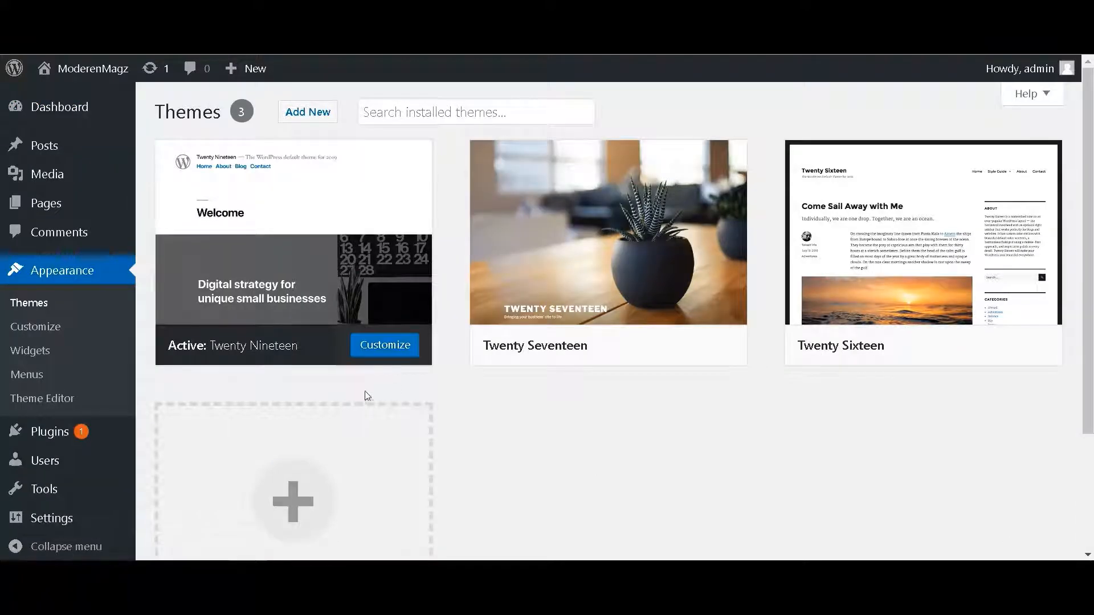
{"action": "scroll", "coordinate": [476, 419], "scroll_direction": "down", "scroll_amount": 3}
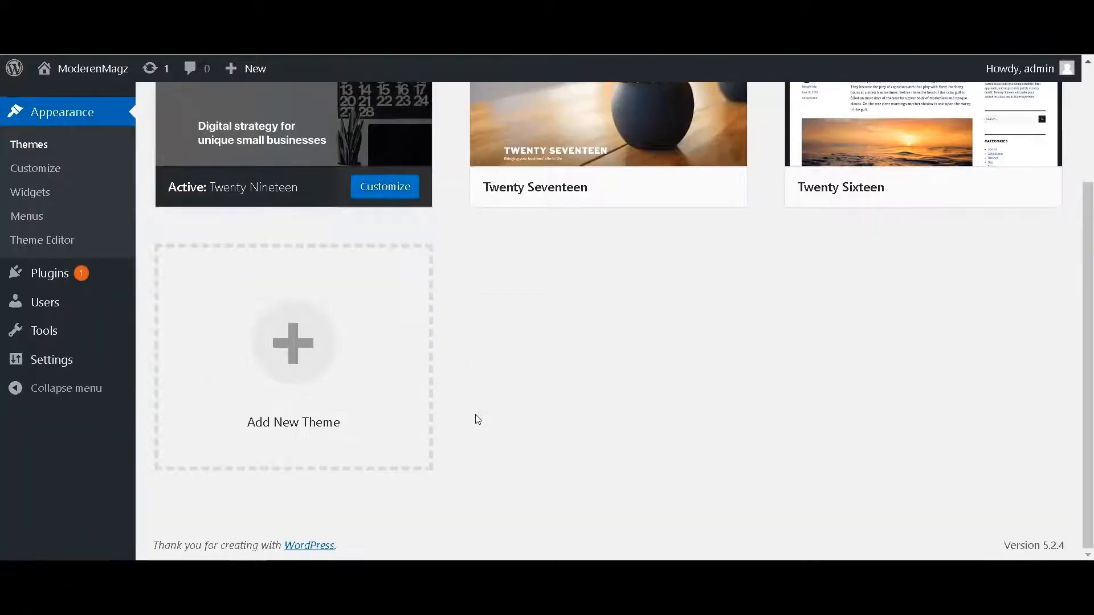
{"action": "scroll", "coordinate": [477, 419], "scroll_direction": "up", "scroll_amount": 3}
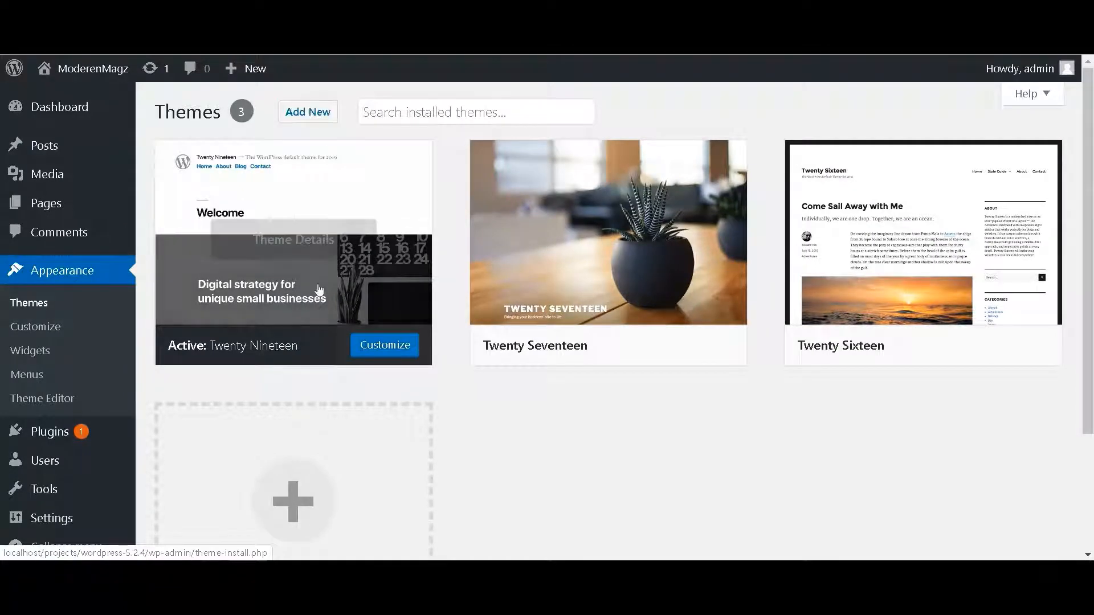
{"action": "scroll", "coordinate": [318, 419], "scroll_direction": "down", "scroll_amount": 3}
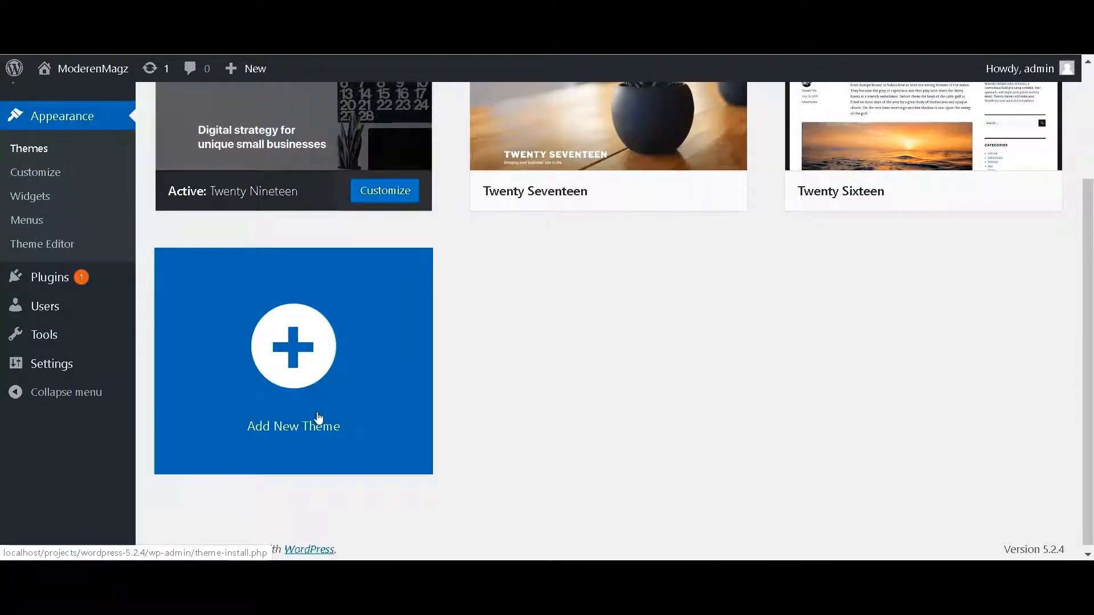
{"action": "left_click", "coordinate": [318, 418]}
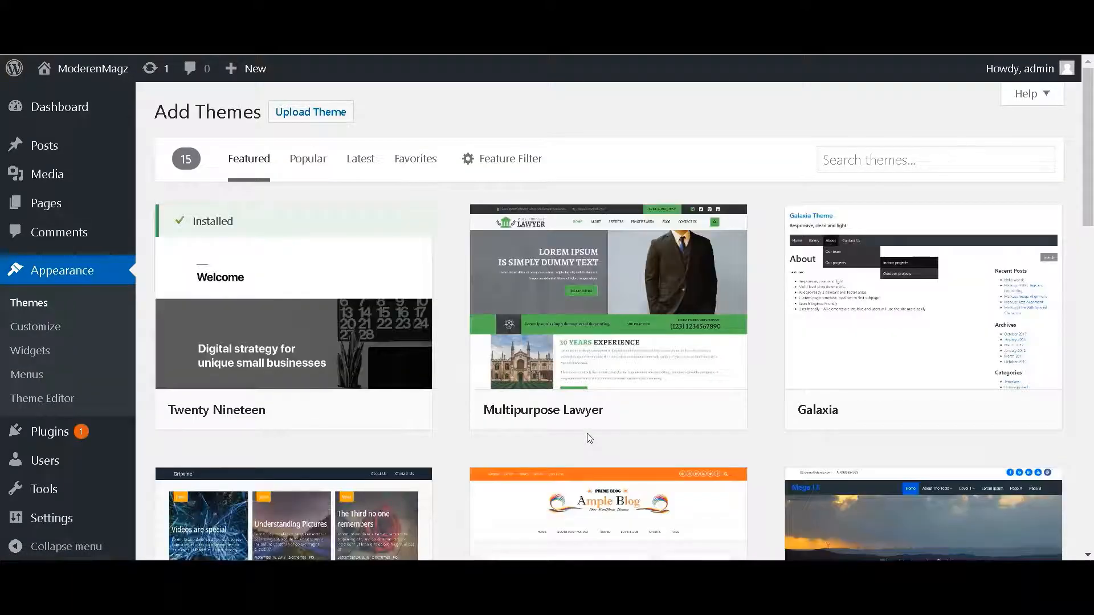
- Upload the theme archive ModerenMagz-0.1.zip and install it
{"action": "left_click", "coordinate": [345, 122]}
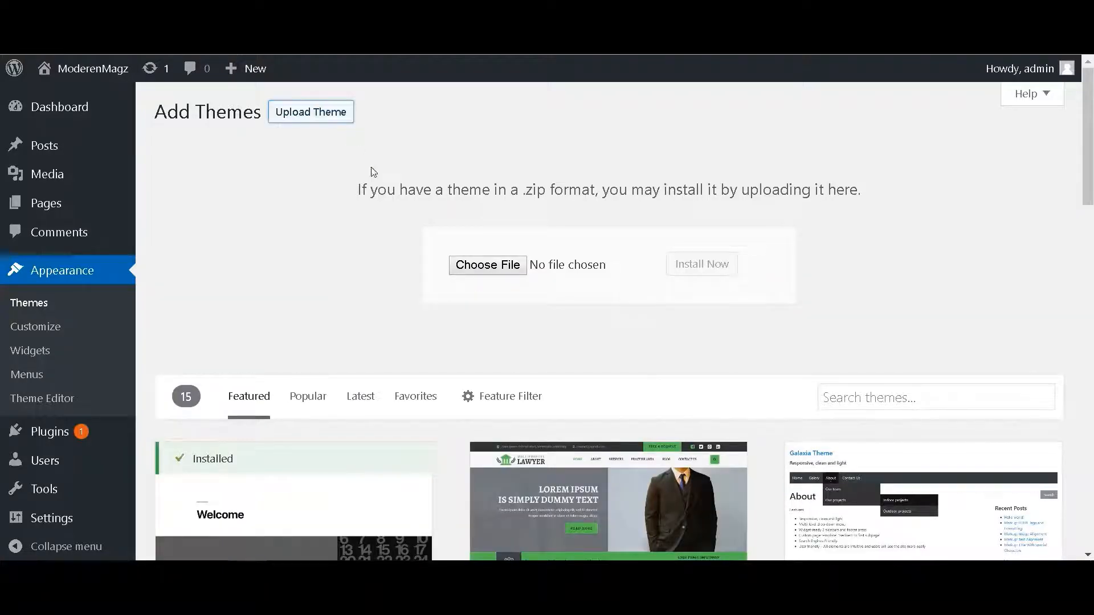
{"action": "left_click", "coordinate": [465, 270]}
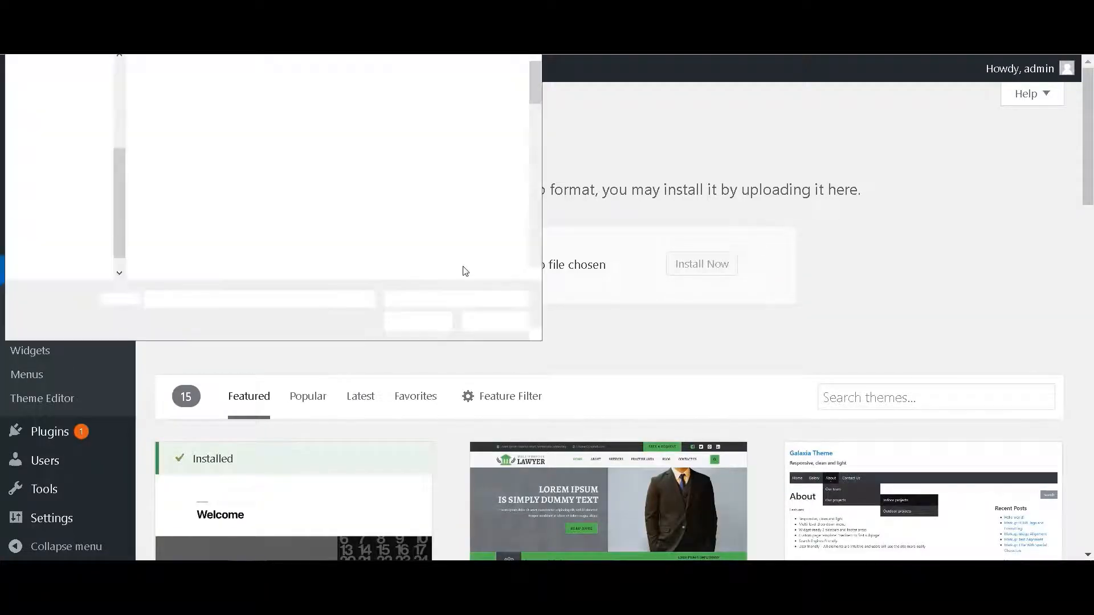
{"action": "left_click", "coordinate": [200, 88]}
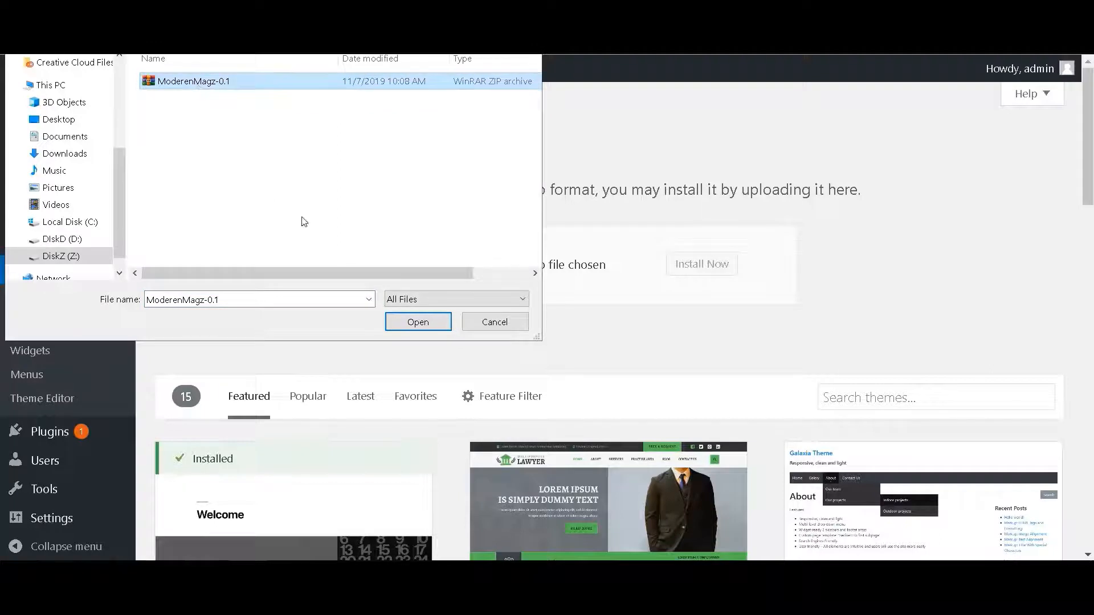
{"action": "left_click", "coordinate": [419, 322]}
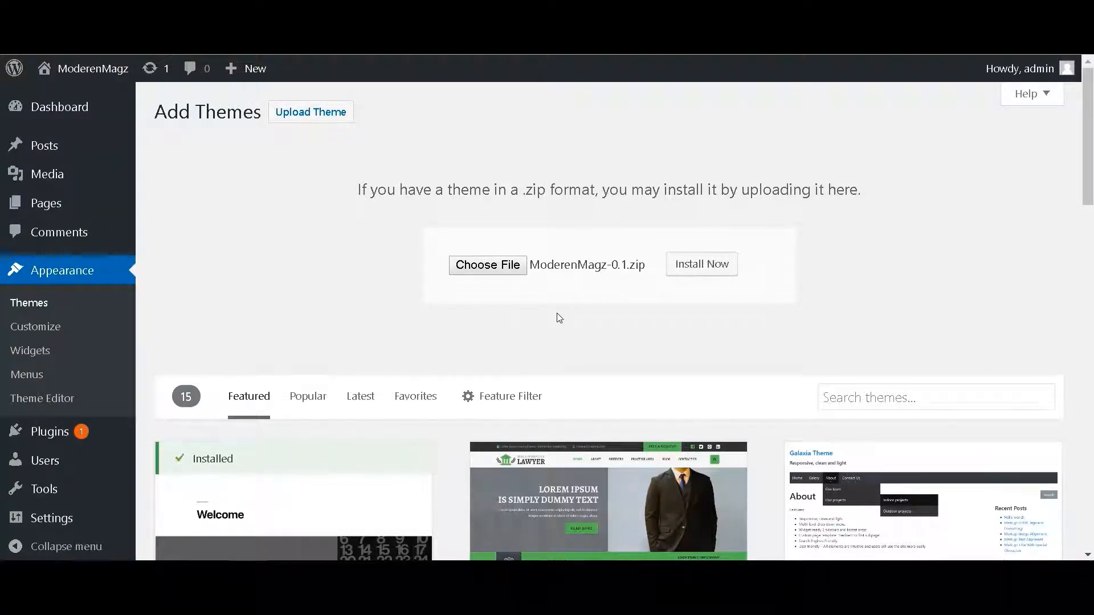
{"action": "left_click", "coordinate": [693, 268]}
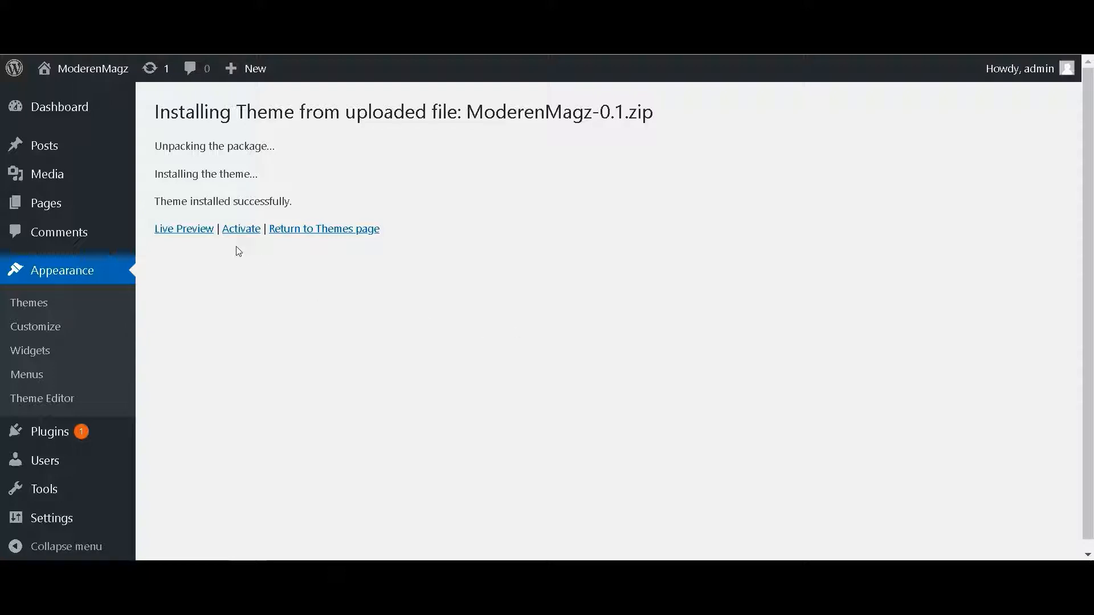
- Look through the live preview of the ModerenMagz theme, then activate and publish it
{"action": "left_click", "coordinate": [202, 234]}
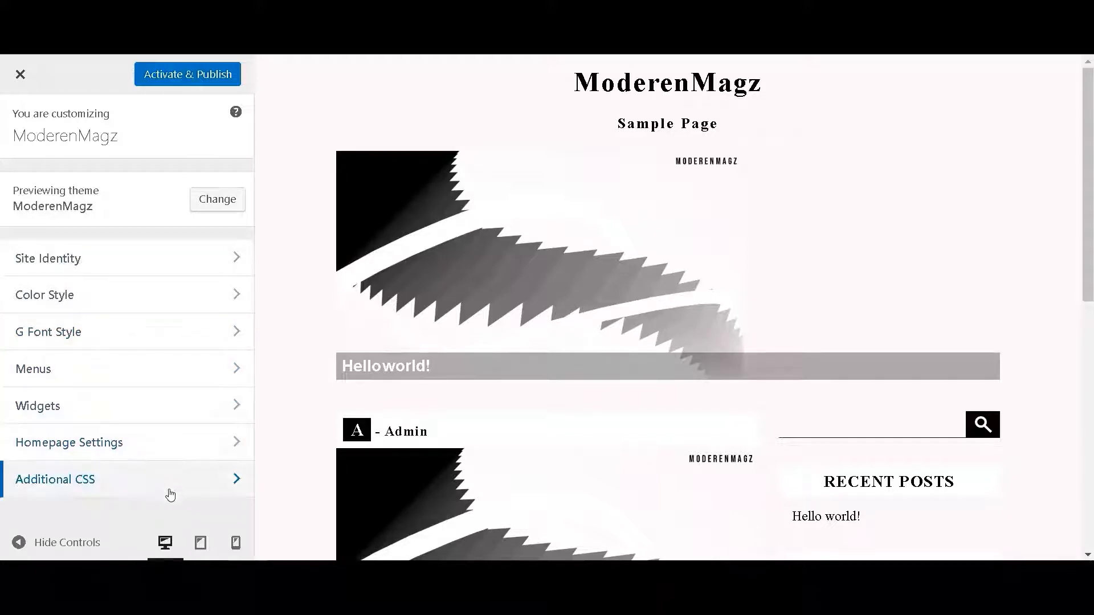
{"action": "scroll", "coordinate": [627, 247], "scroll_direction": "down", "scroll_amount": 10}
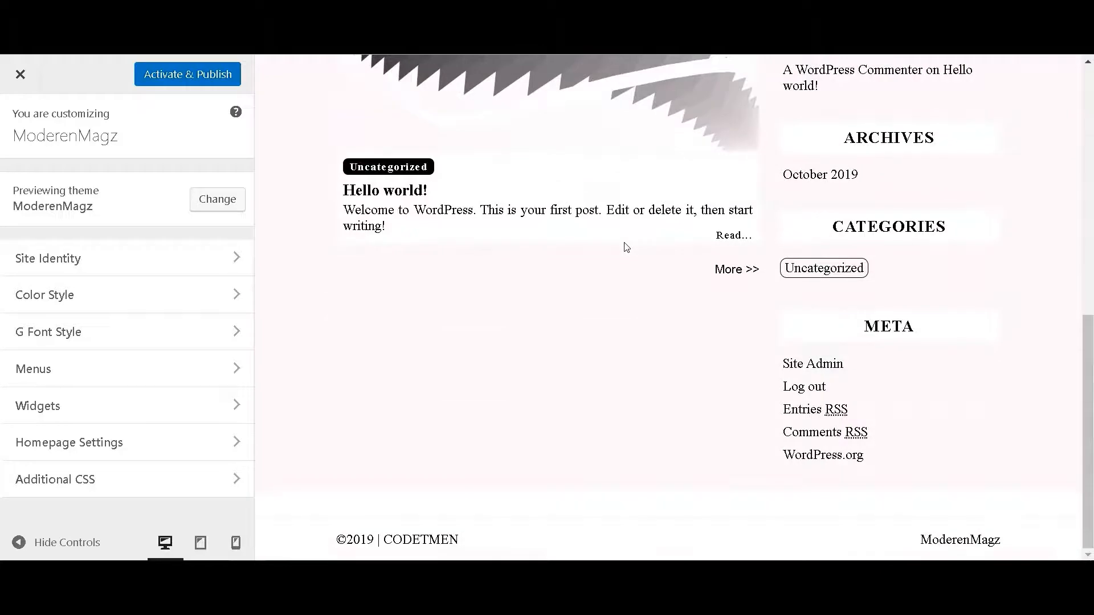
{"action": "scroll", "coordinate": [627, 247], "scroll_direction": "up", "scroll_amount": 10}
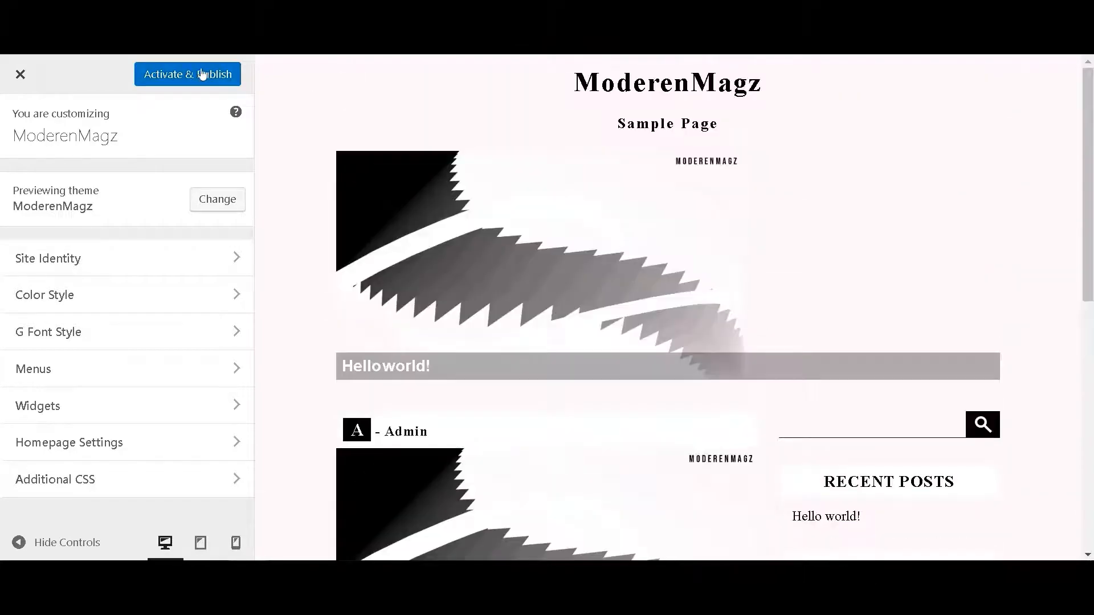
{"action": "left_click", "coordinate": [200, 75]}
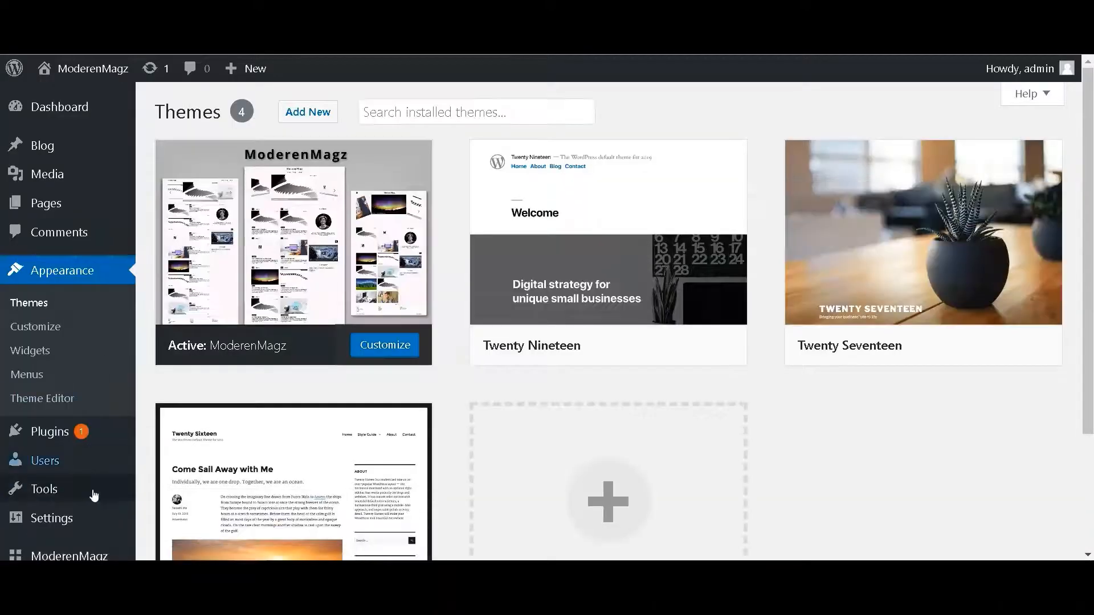
- Open the site's Reading settings
{"action": "mouse_move", "coordinate": [94, 497]}
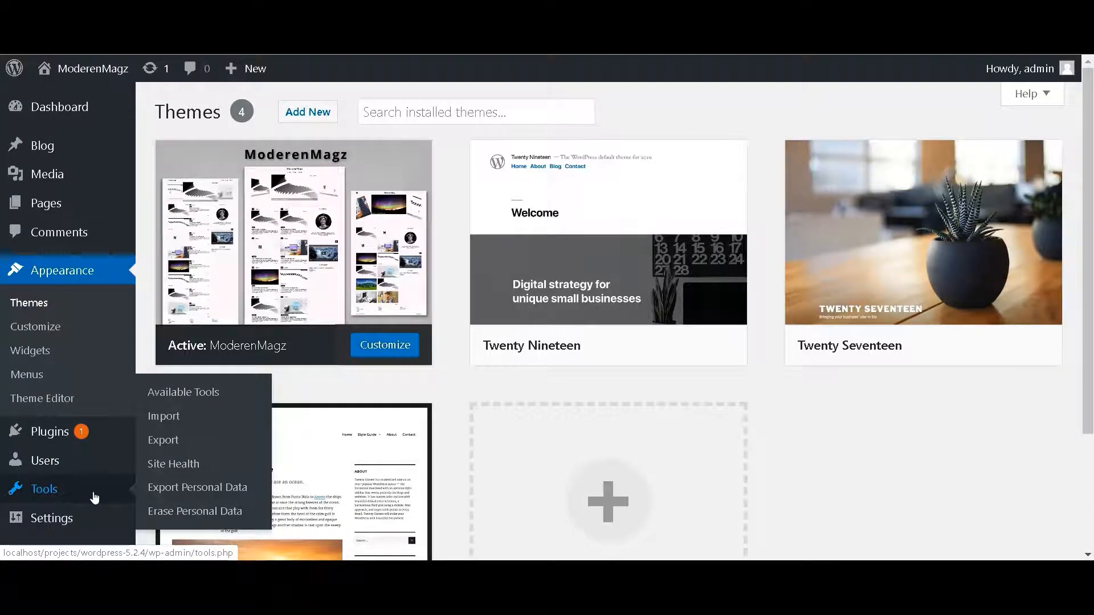
{"action": "scroll", "coordinate": [95, 497], "scroll_direction": "down", "scroll_amount": 2}
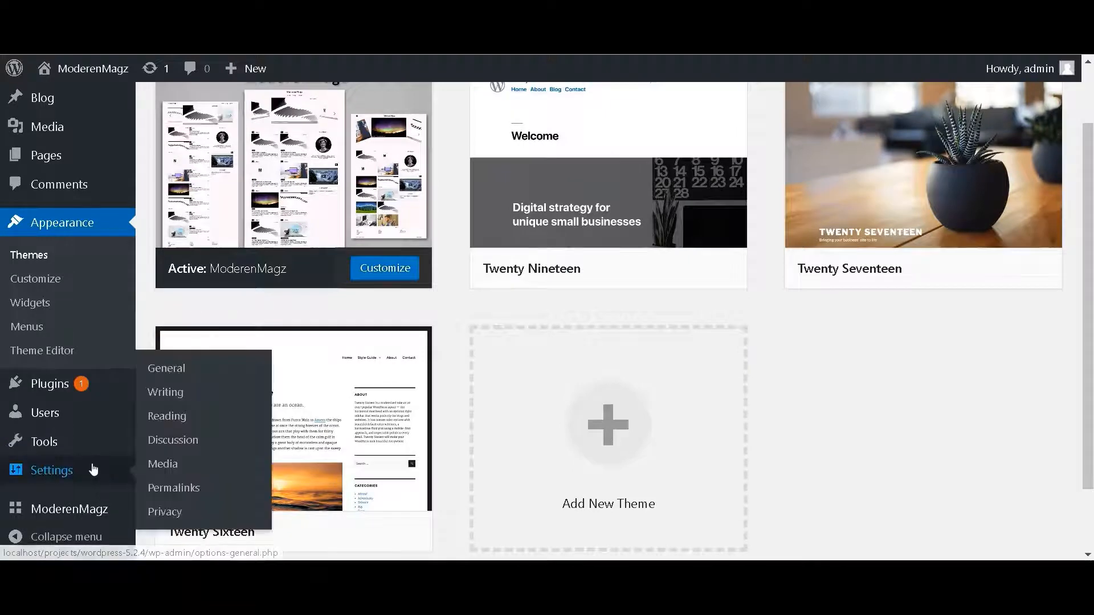
{"action": "left_click", "coordinate": [69, 474]}
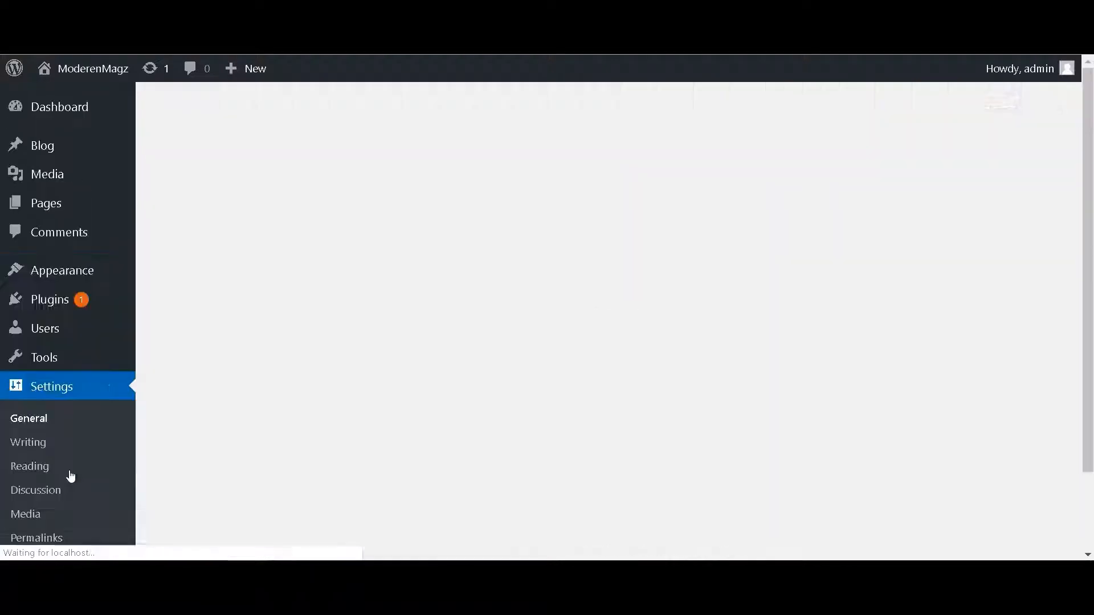
{"action": "left_click", "coordinate": [115, 443]}
{"action": "scroll", "coordinate": [72, 352], "scroll_direction": "down", "scroll_amount": 2}
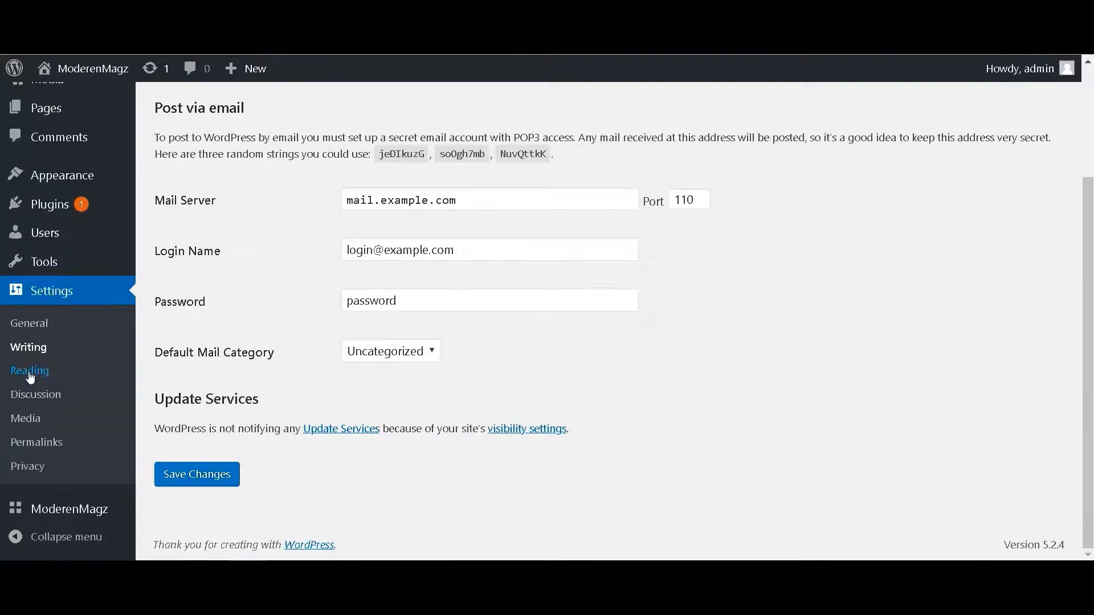
{"action": "left_click", "coordinate": [29, 372]}
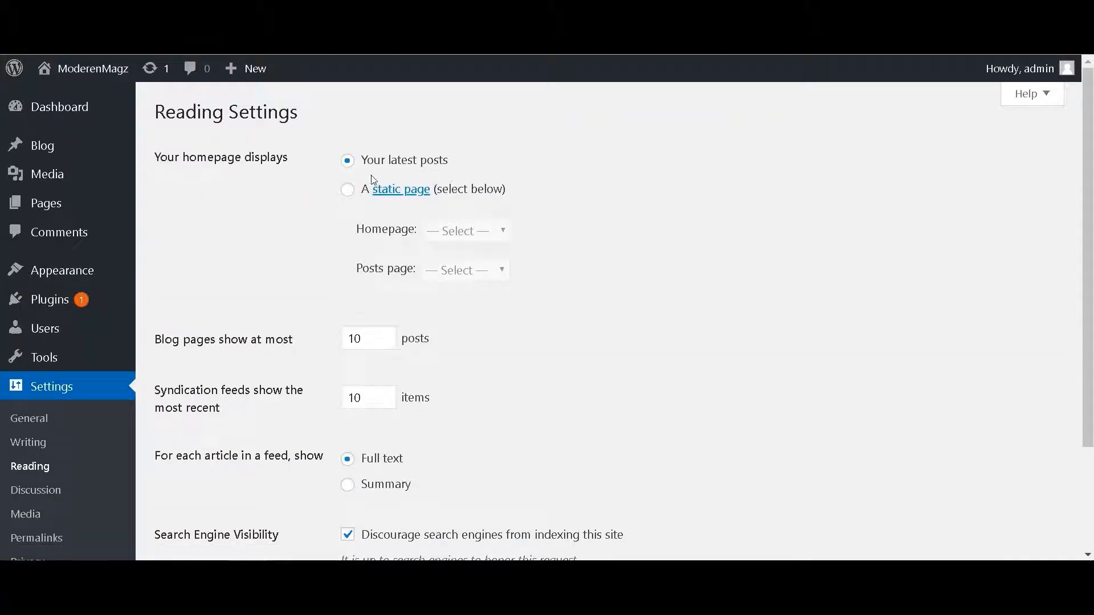
- Set the homepage display to a static page and check the available Homepage and Posts page choices
{"action": "left_click", "coordinate": [348, 190]}
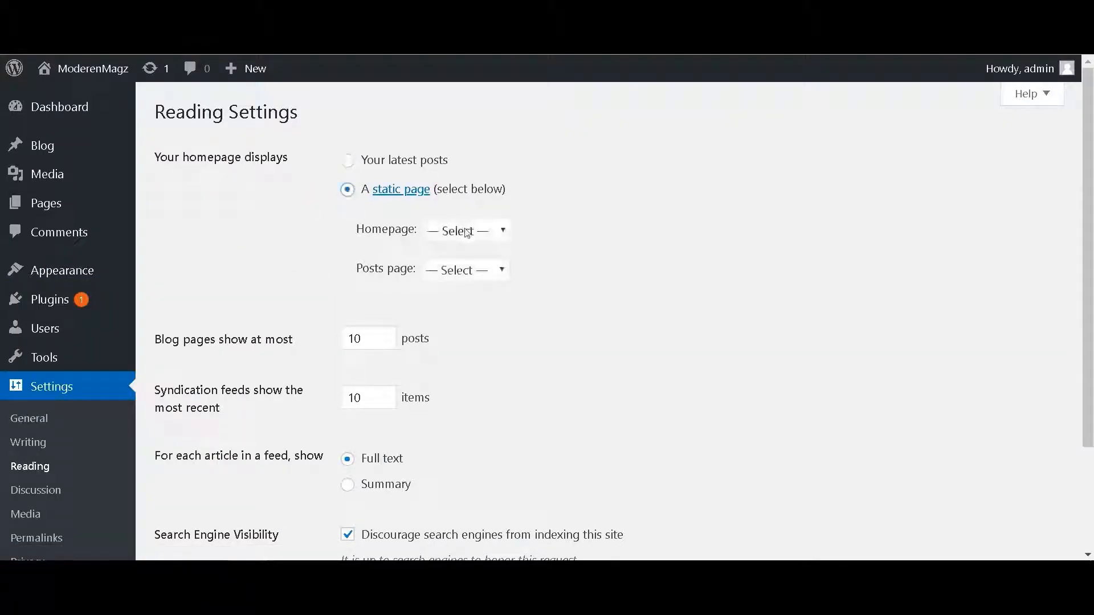
{"action": "left_click", "coordinate": [466, 231]}
{"action": "left_click", "coordinate": [467, 232]}
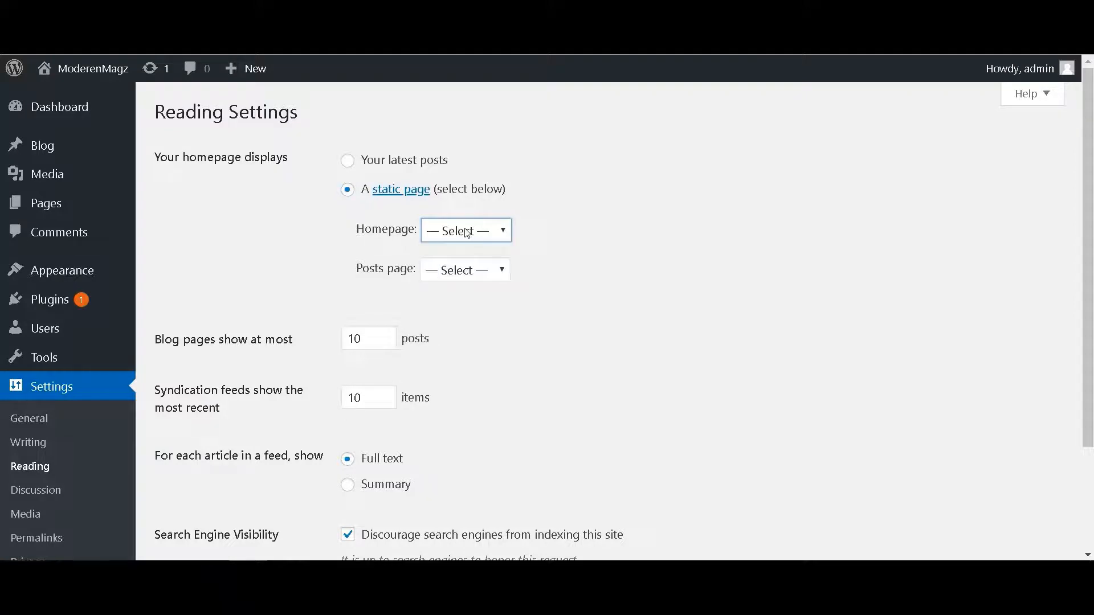
{"action": "left_click", "coordinate": [504, 271]}
{"action": "left_click", "coordinate": [503, 273]}
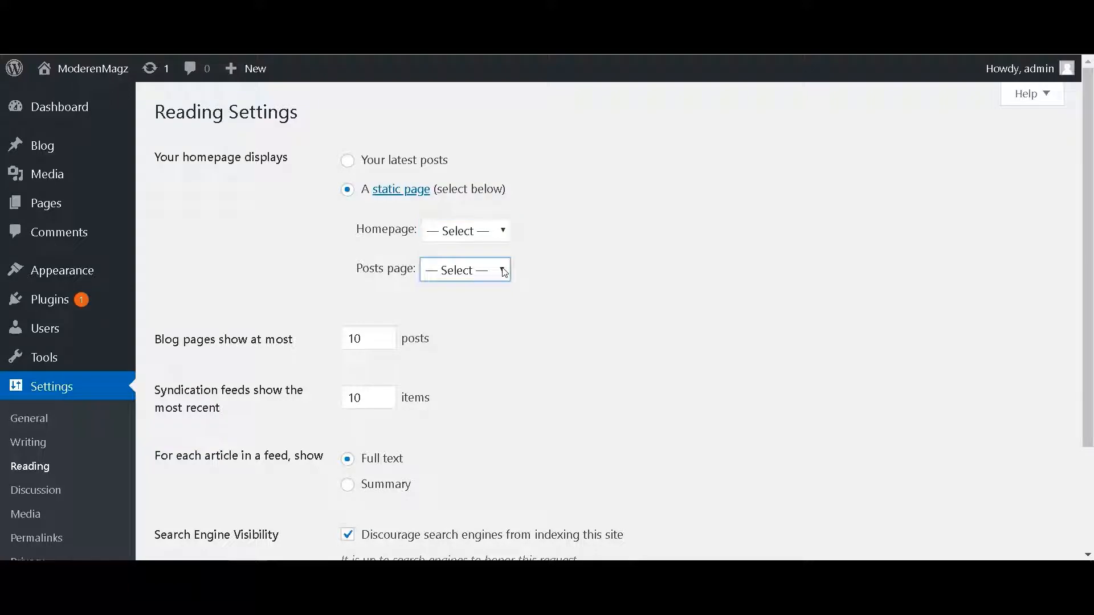
- Create a new page titled "Blog" and publish it
{"action": "mouse_move", "coordinate": [67, 215]}
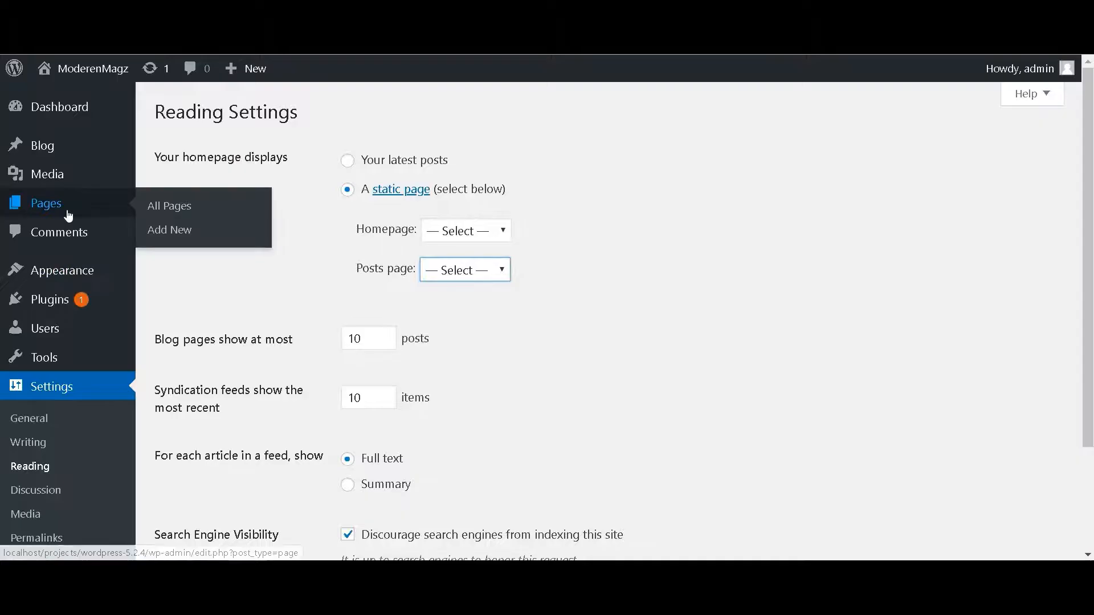
{"action": "left_click", "coordinate": [168, 234]}
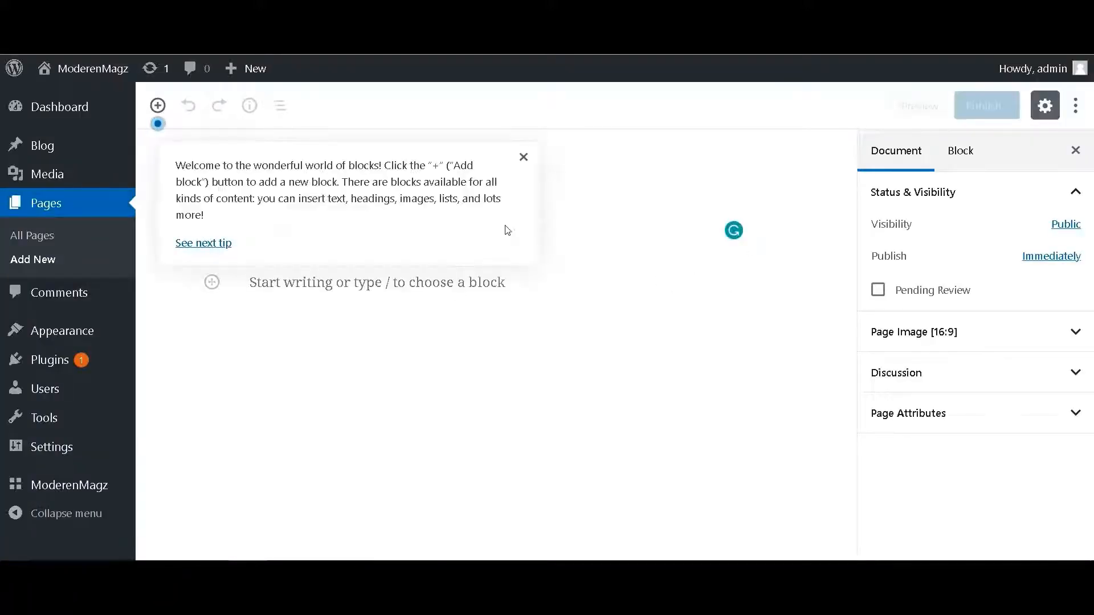
{"action": "left_click", "coordinate": [522, 157]}
{"action": "left_click", "coordinate": [444, 214]}
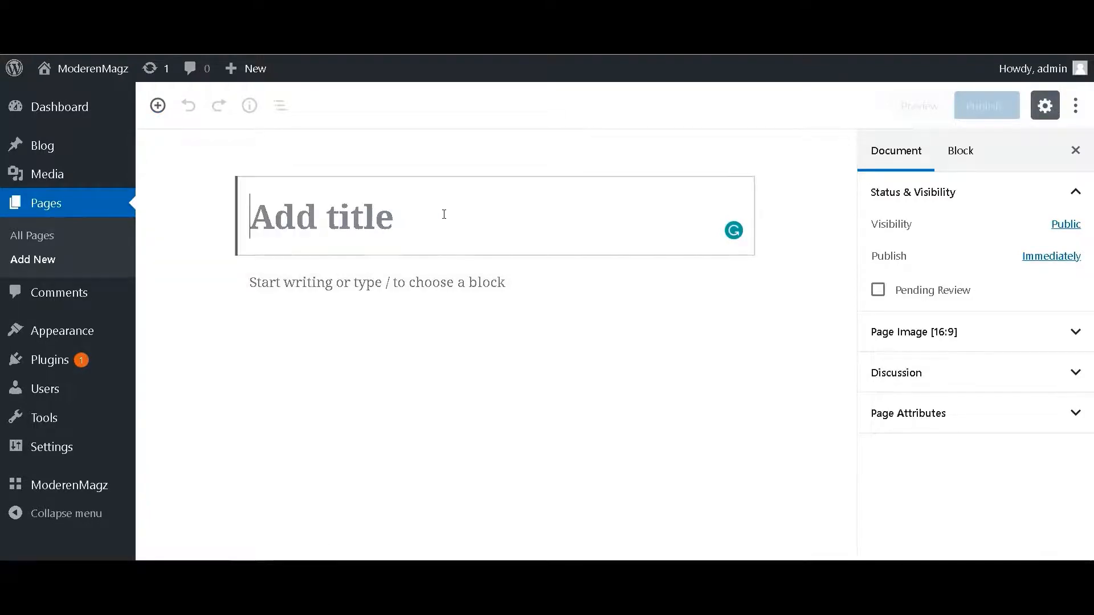
{"action": "type", "text": "Blog"}
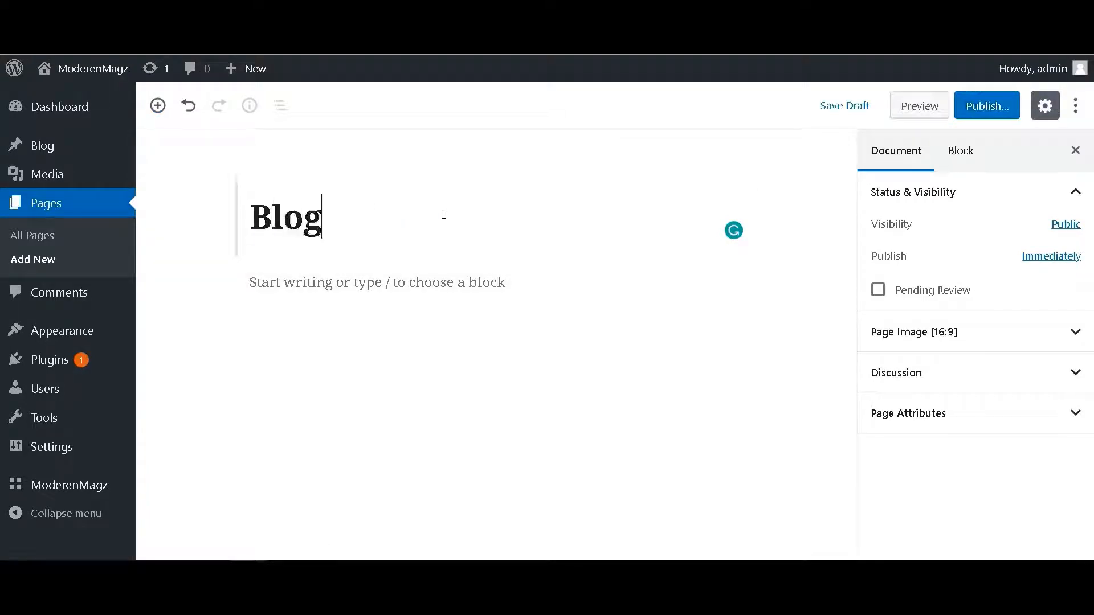
{"action": "left_click", "coordinate": [971, 109]}
{"action": "left_click", "coordinate": [981, 113]}
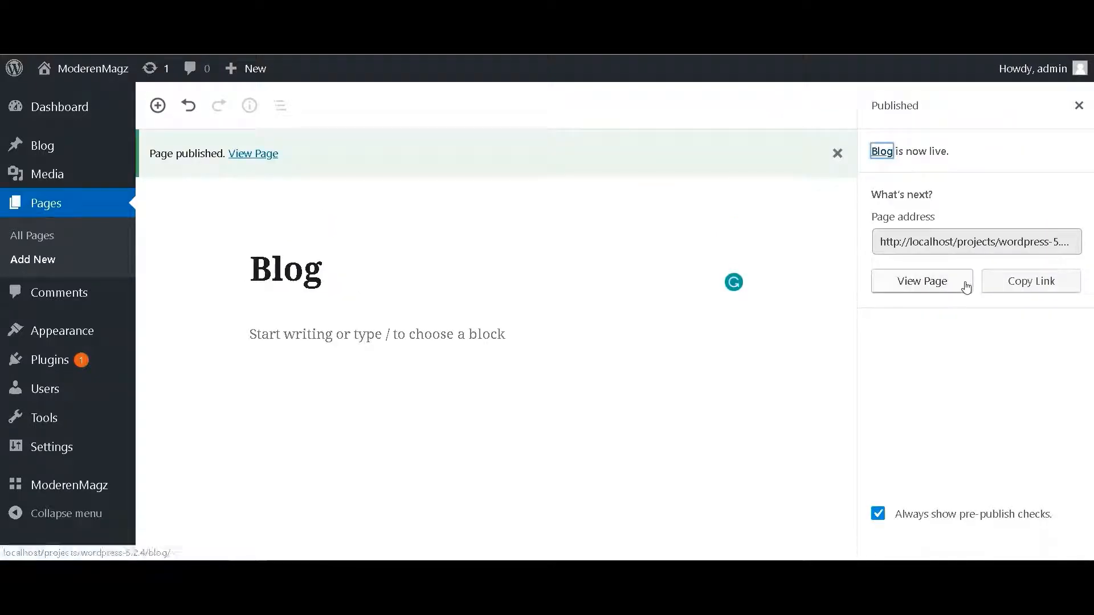
- Create and publish another page titled "Home", and return to the list of all pages
{"action": "left_click", "coordinate": [56, 236]}
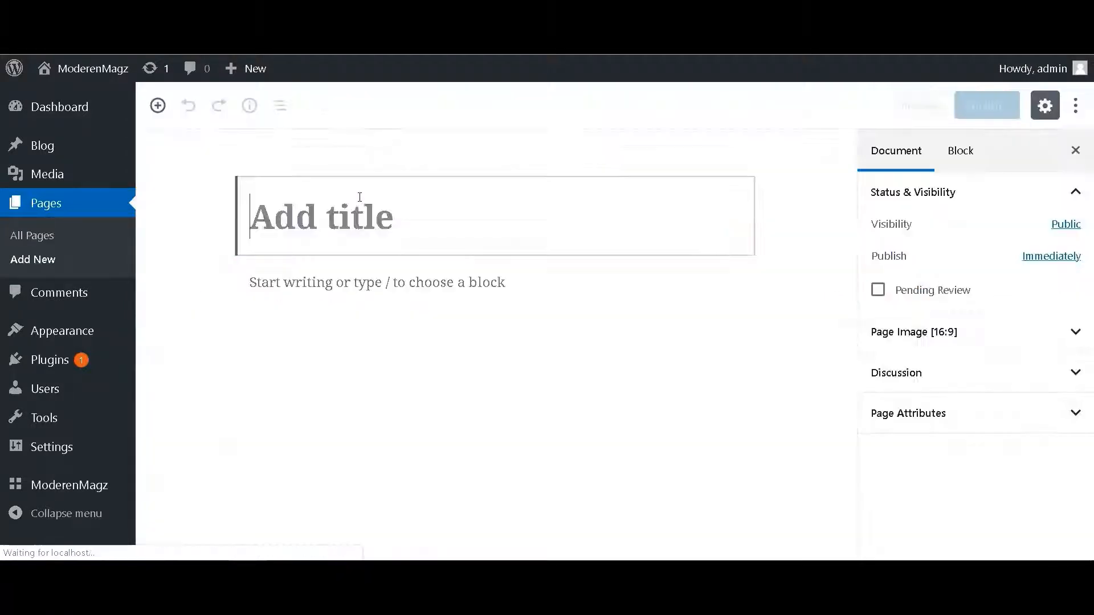
{"action": "type", "text": "Home"}
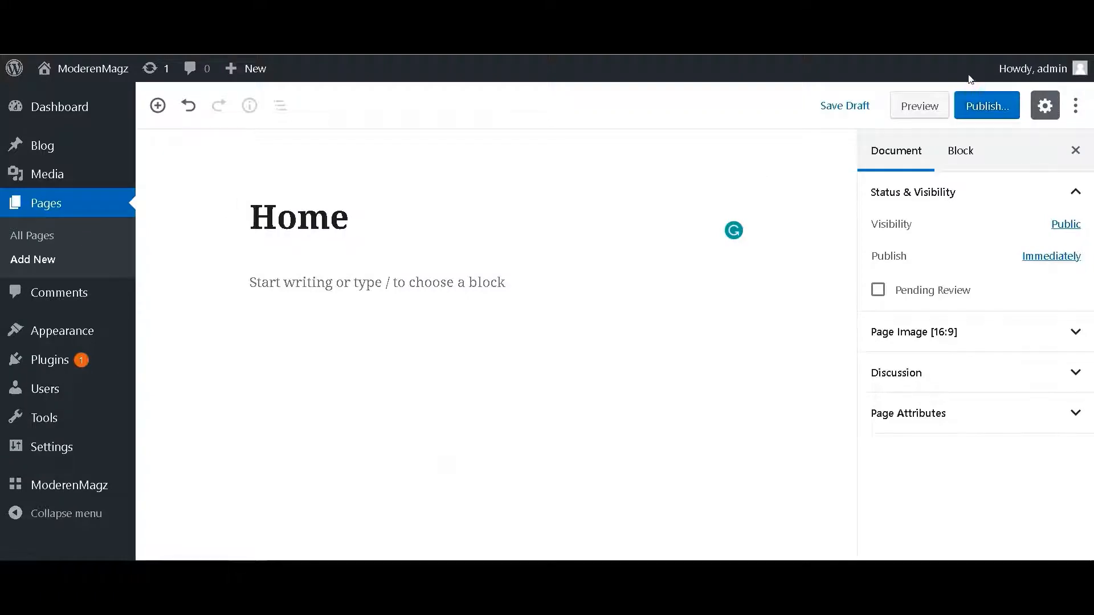
{"action": "left_click", "coordinate": [989, 107]}
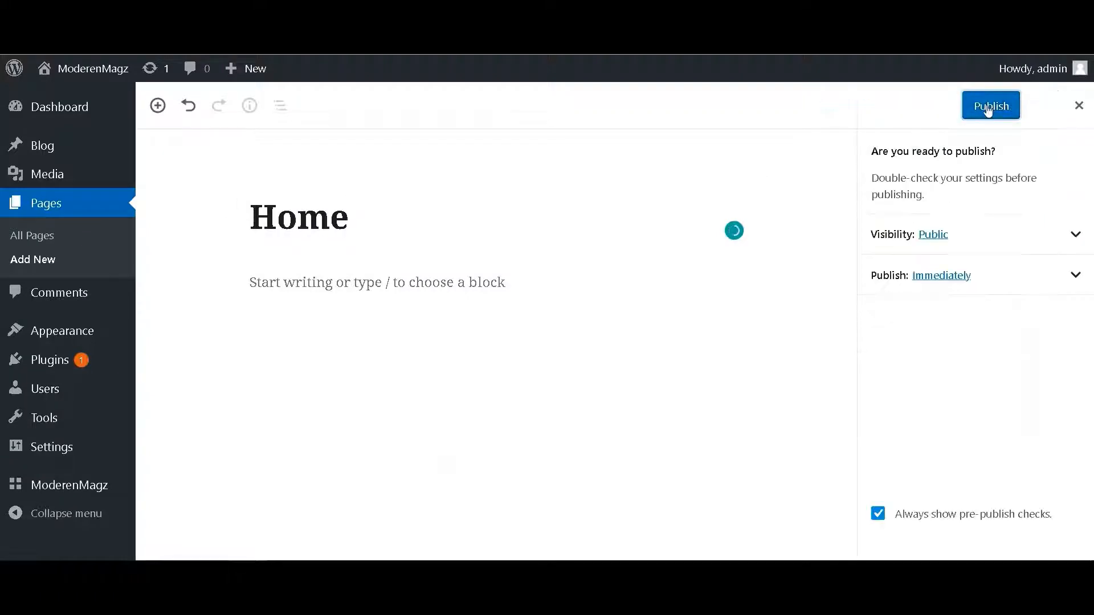
{"action": "left_click", "coordinate": [990, 107]}
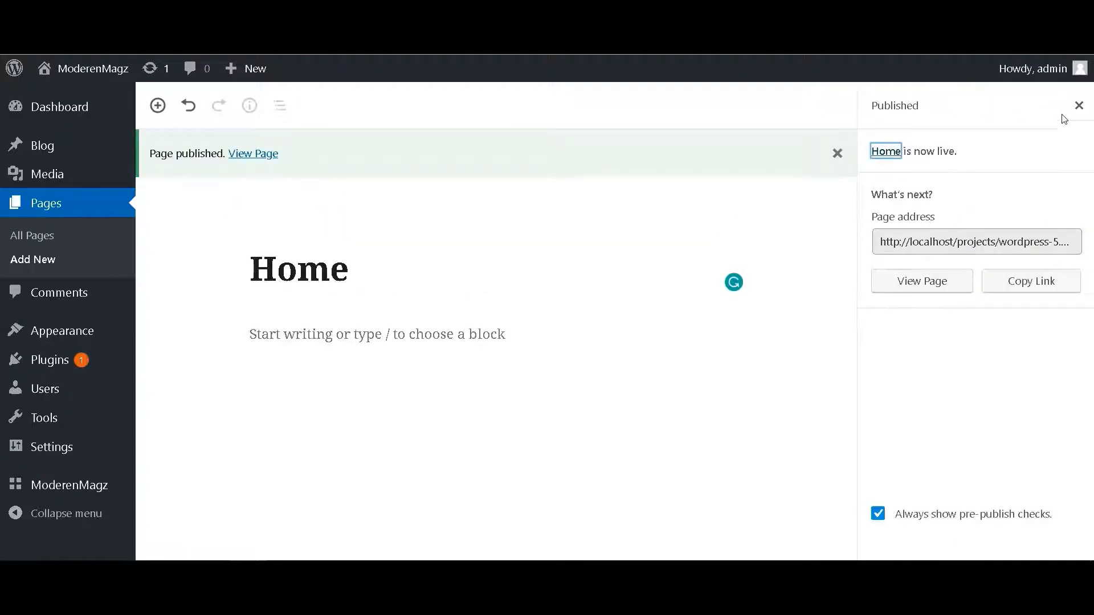
{"action": "left_click", "coordinate": [1079, 105]}
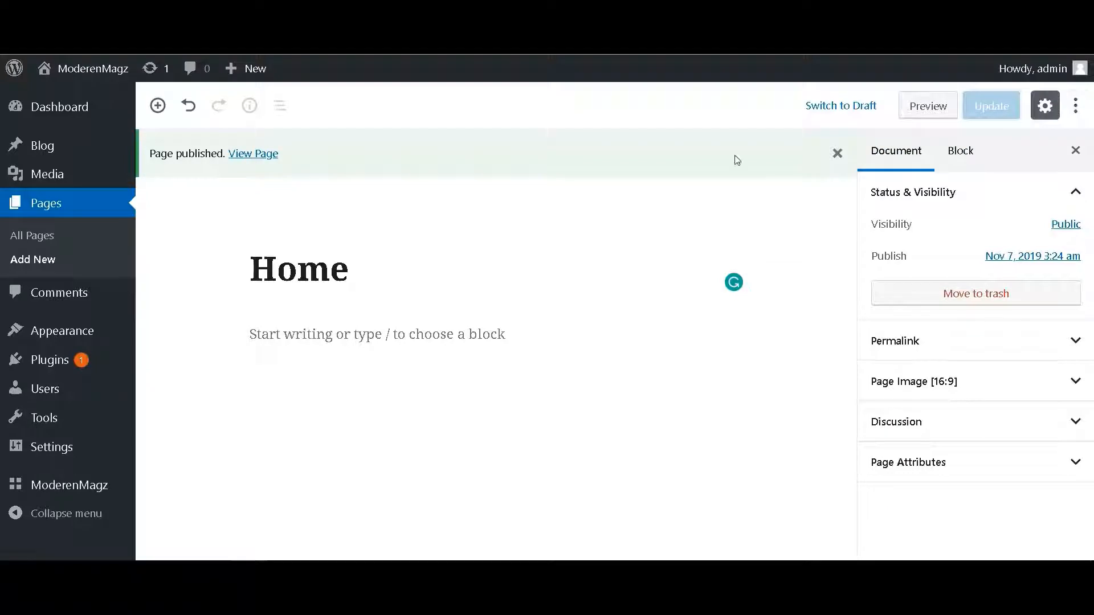
{"action": "left_click", "coordinate": [34, 236]}
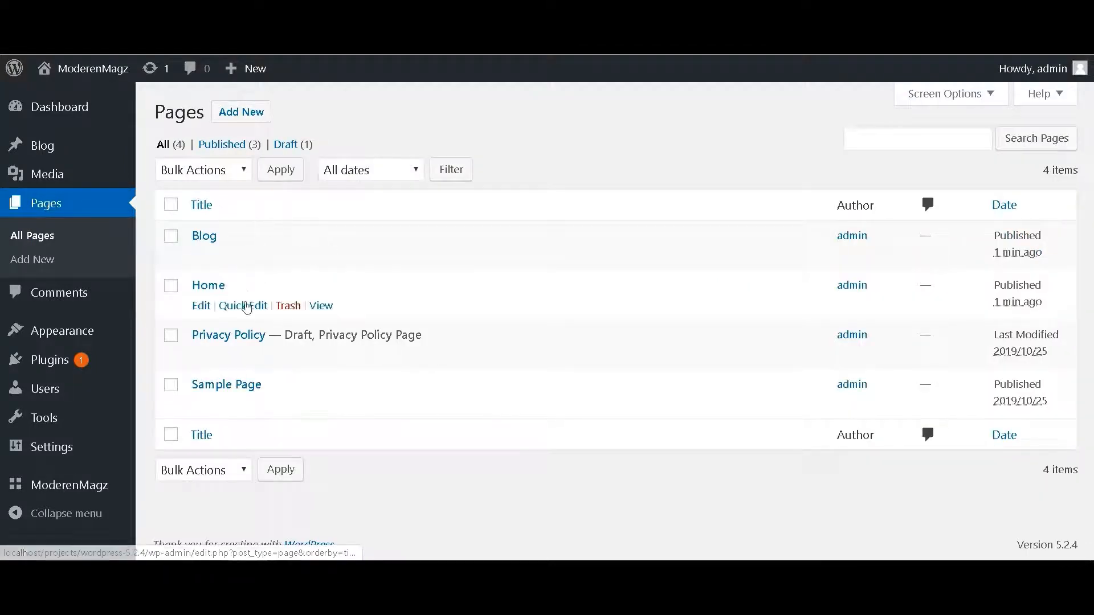
- Set the homepage display in the Reading settings to a static page, with Home as the homepage and Blog as the posts page
{"action": "mouse_move", "coordinate": [287, 259]}
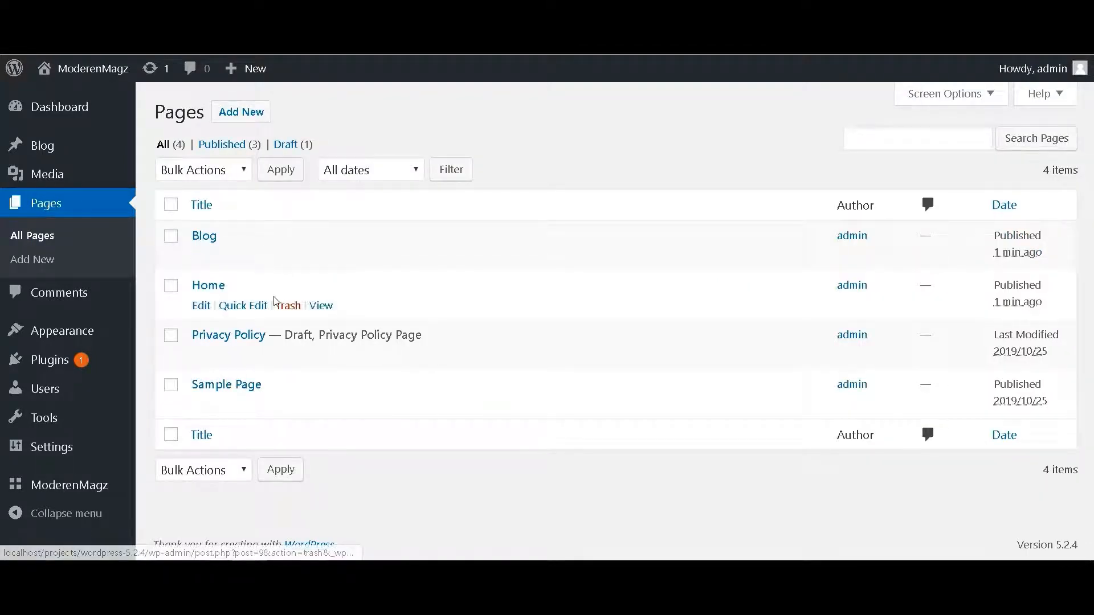
{"action": "mouse_move", "coordinate": [272, 336]}
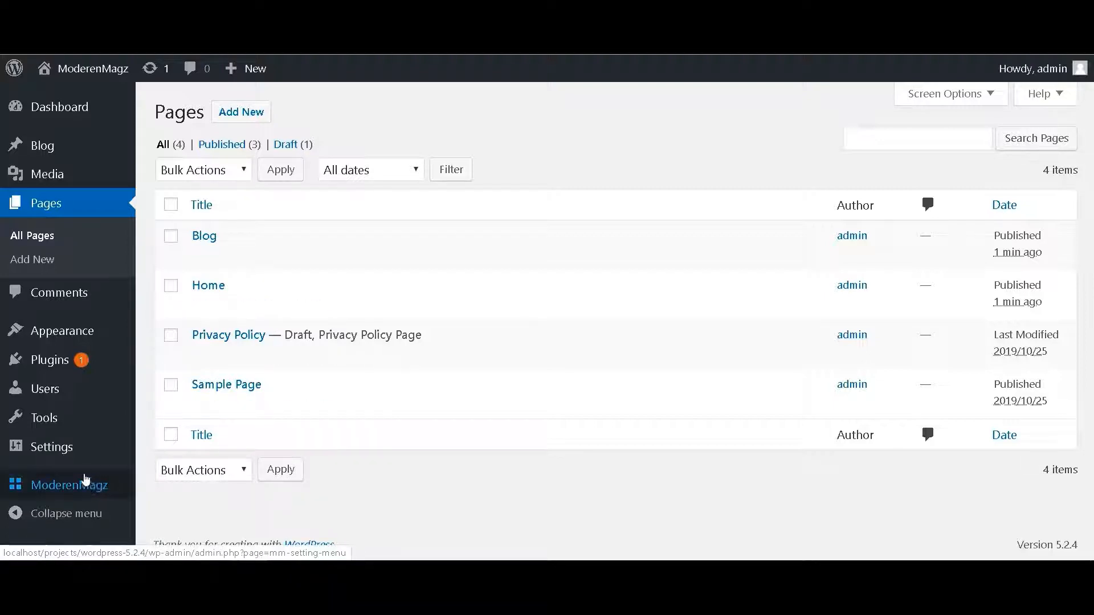
{"action": "left_click", "coordinate": [73, 436]}
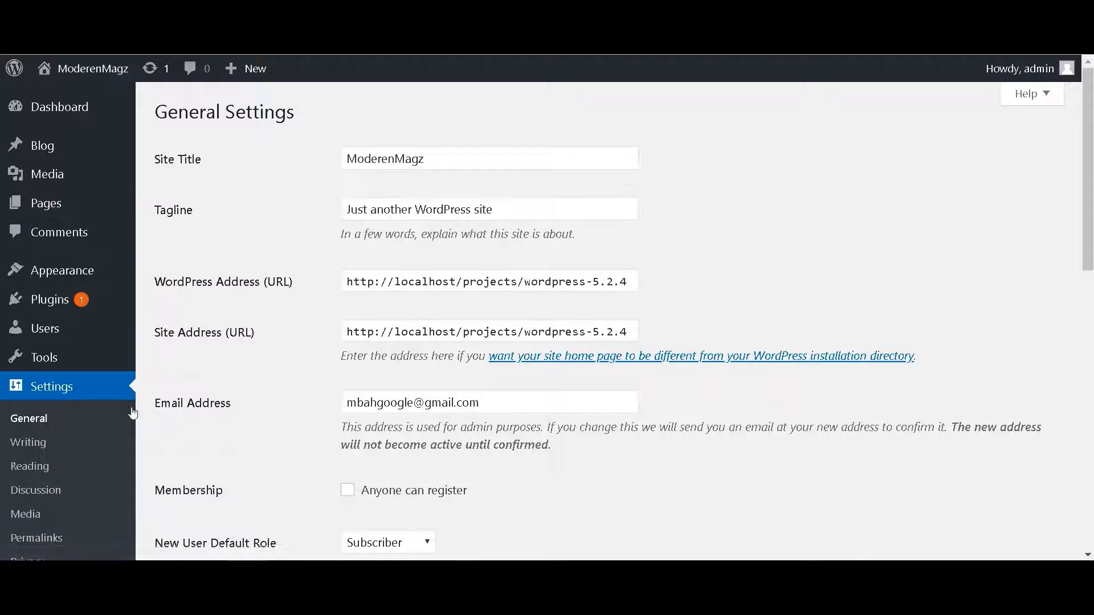
{"action": "left_click", "coordinate": [45, 467]}
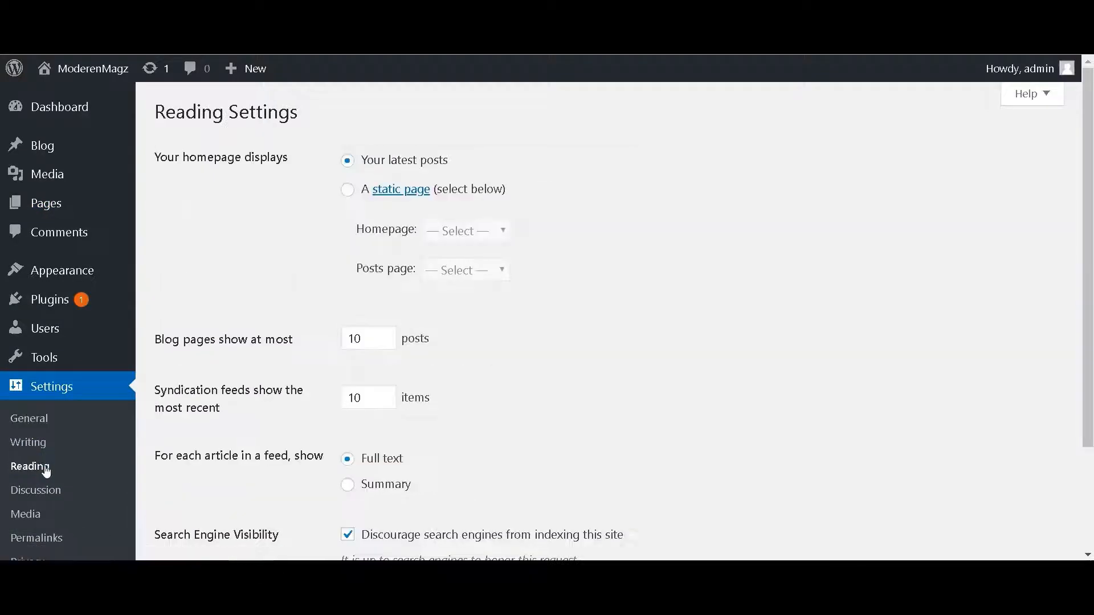
{"action": "left_click", "coordinate": [348, 189]}
{"action": "left_click", "coordinate": [471, 229]}
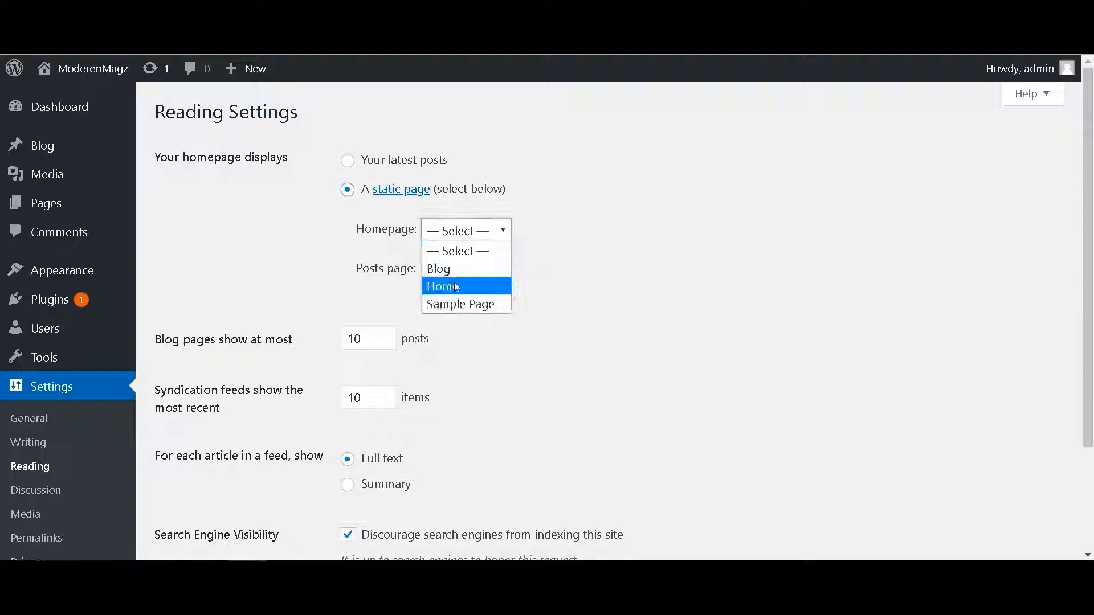
{"action": "left_click", "coordinate": [454, 283]}
{"action": "left_click", "coordinate": [457, 274]}
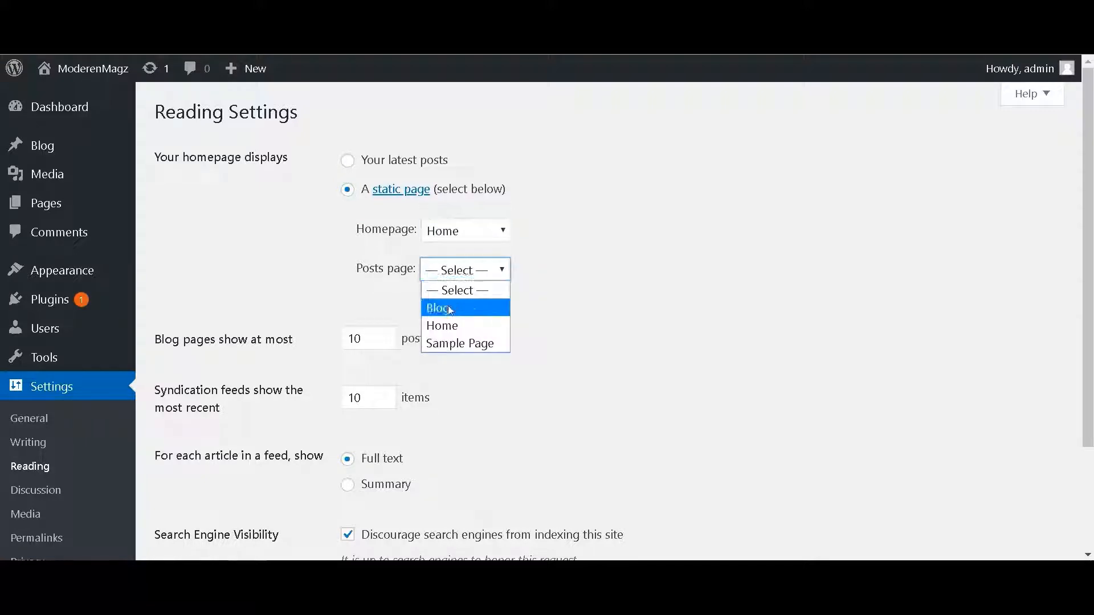
{"action": "left_click", "coordinate": [450, 309]}
- Set each article in a feed to show as Summary and save the Reading settings
{"action": "scroll", "coordinate": [450, 311], "scroll_direction": "down", "scroll_amount": 3}
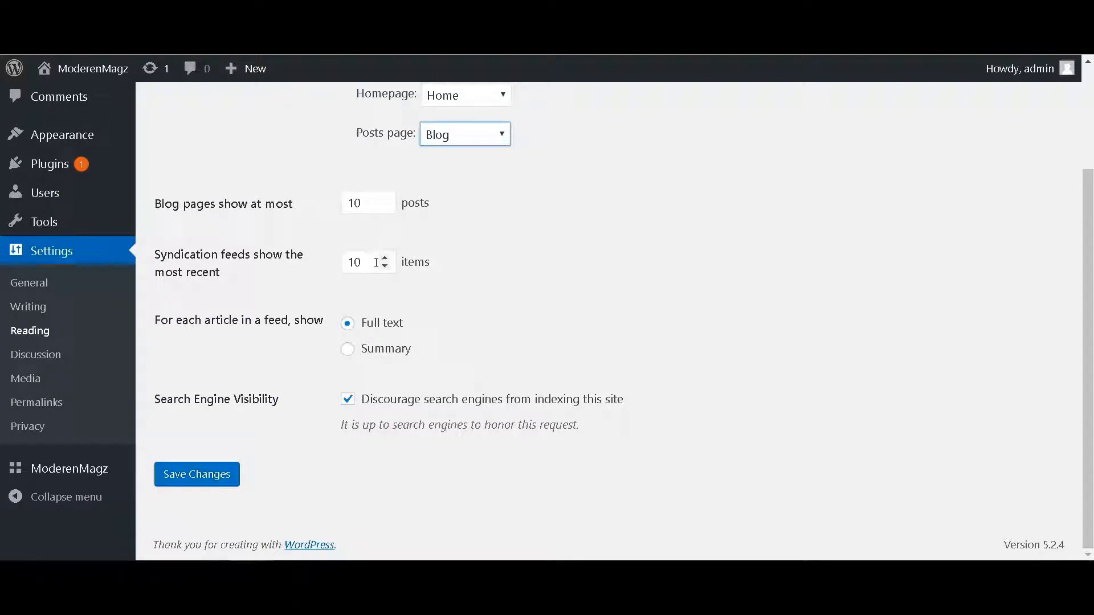
{"action": "left_click", "coordinate": [356, 352]}
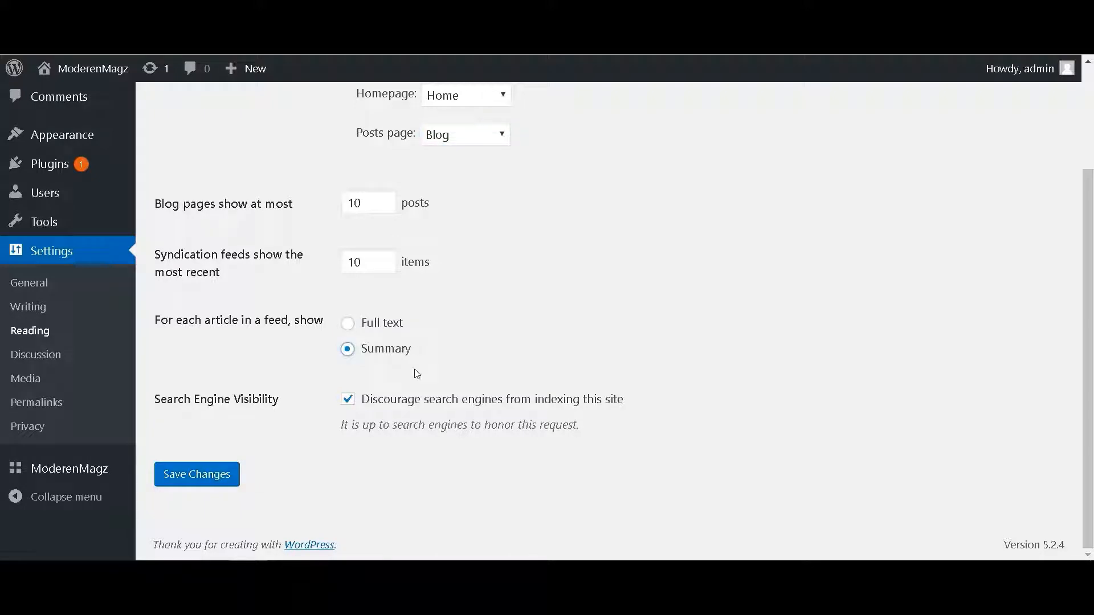
{"action": "left_click", "coordinate": [224, 475]}
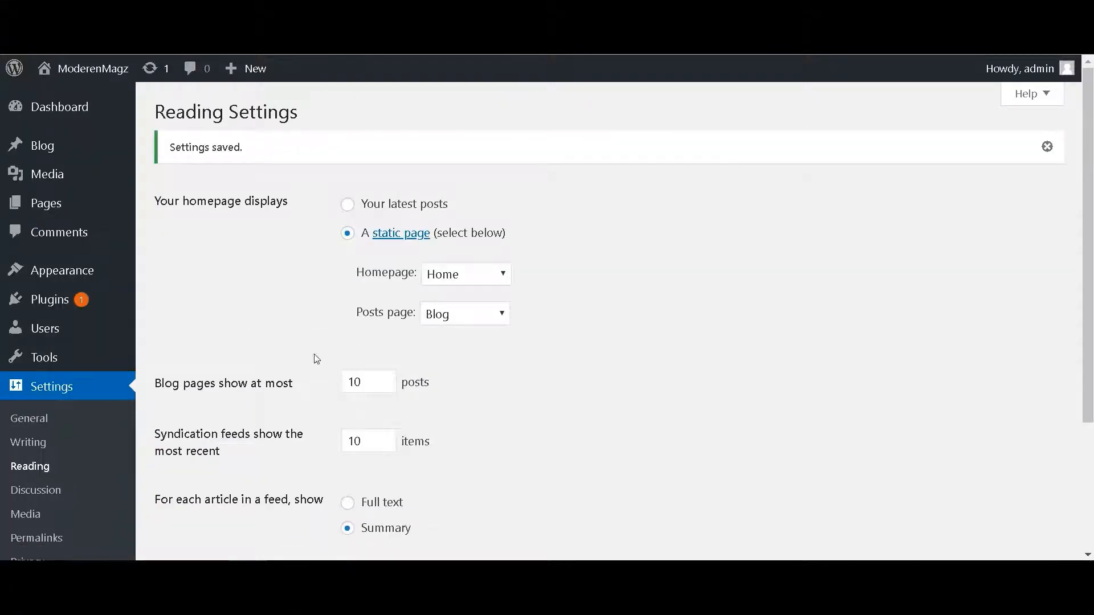
- Open the Discussion settings and review the comment, moderation and avatar options
{"action": "scroll", "coordinate": [115, 444], "scroll_direction": "down", "scroll_amount": 3}
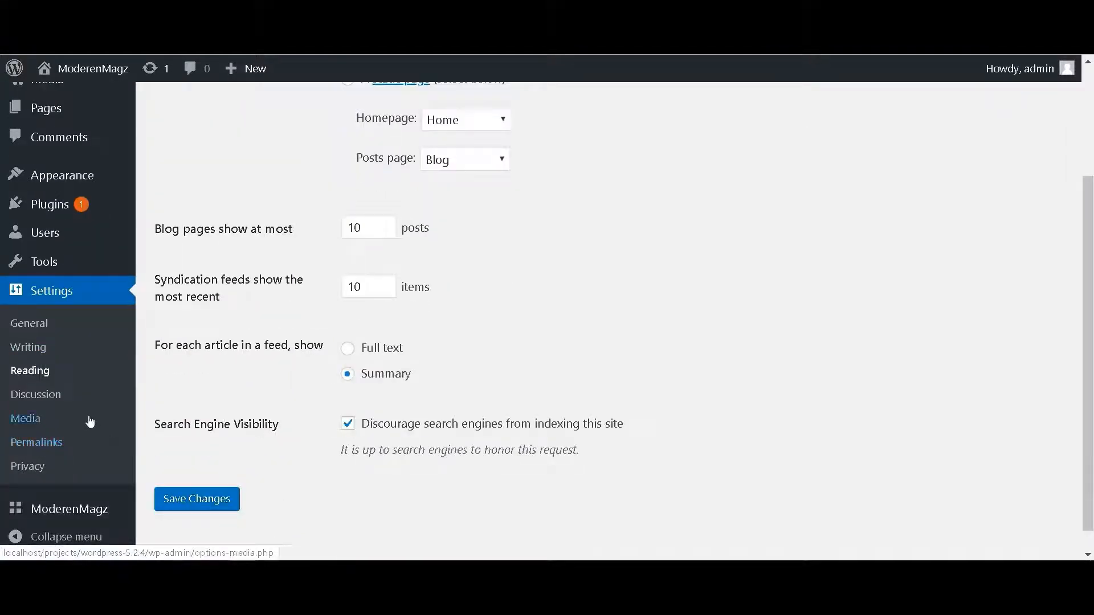
{"action": "left_click", "coordinate": [44, 397]}
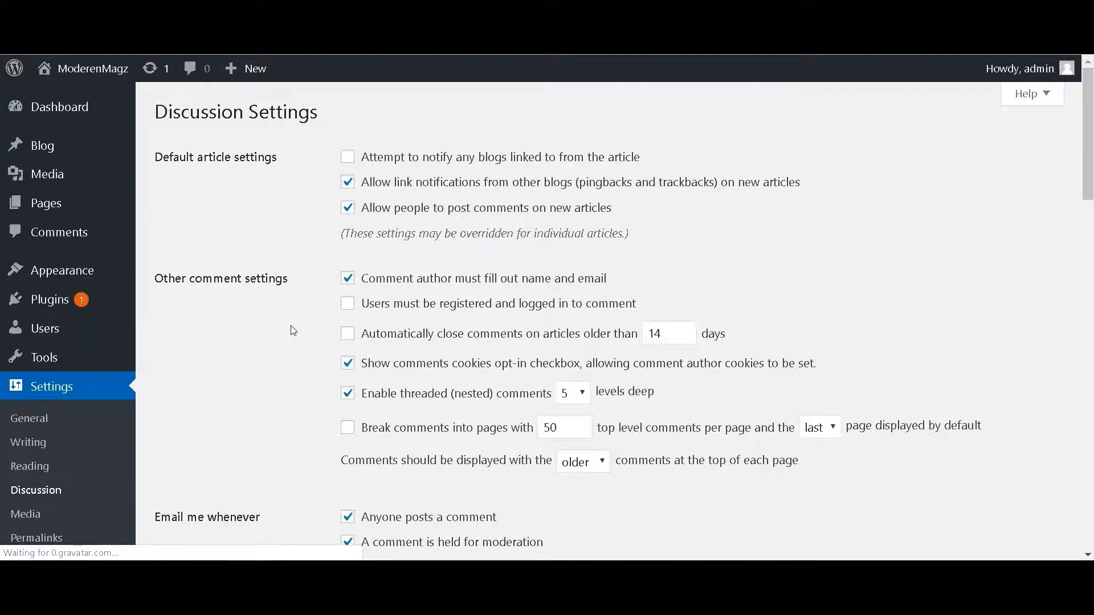
{"action": "scroll", "coordinate": [293, 330], "scroll_direction": "down", "scroll_amount": 3}
{"action": "scroll", "coordinate": [293, 330], "scroll_direction": "down", "scroll_amount": 14}
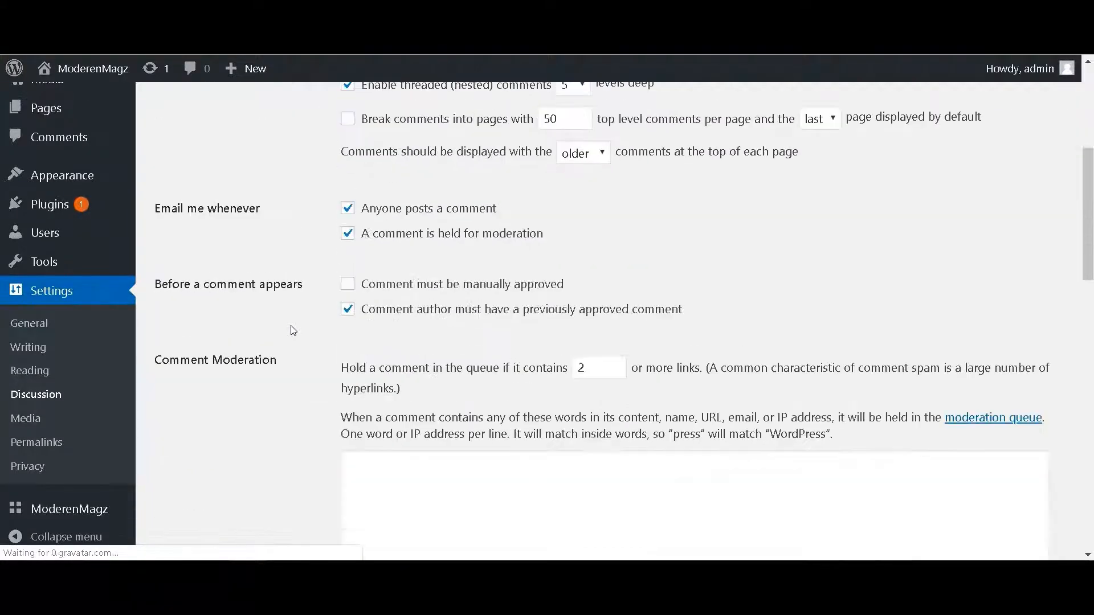
{"action": "scroll", "coordinate": [293, 331], "scroll_direction": "down", "scroll_amount": 8}
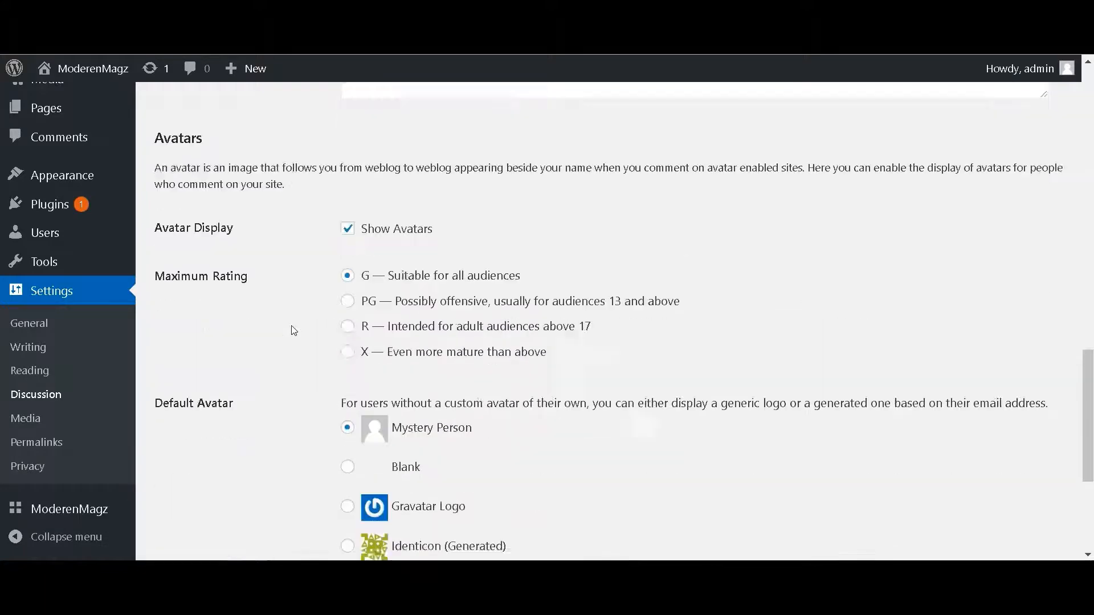
- Set the site's permalinks to the custom structure /%category%/%postname%/ and save the change
{"action": "left_click", "coordinate": [29, 450]}
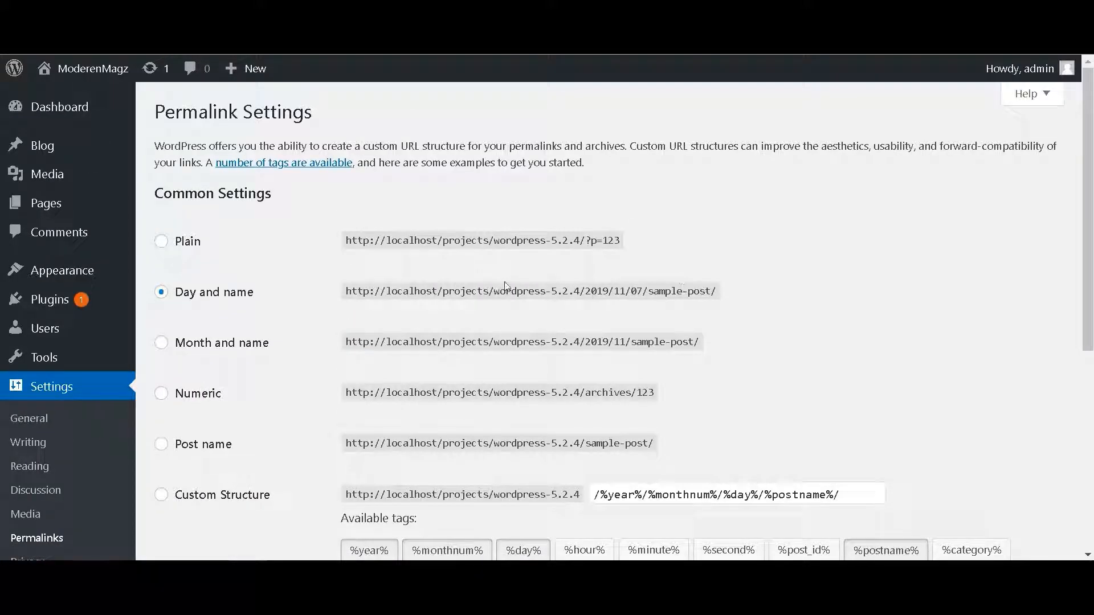
{"action": "left_click", "coordinate": [163, 245]}
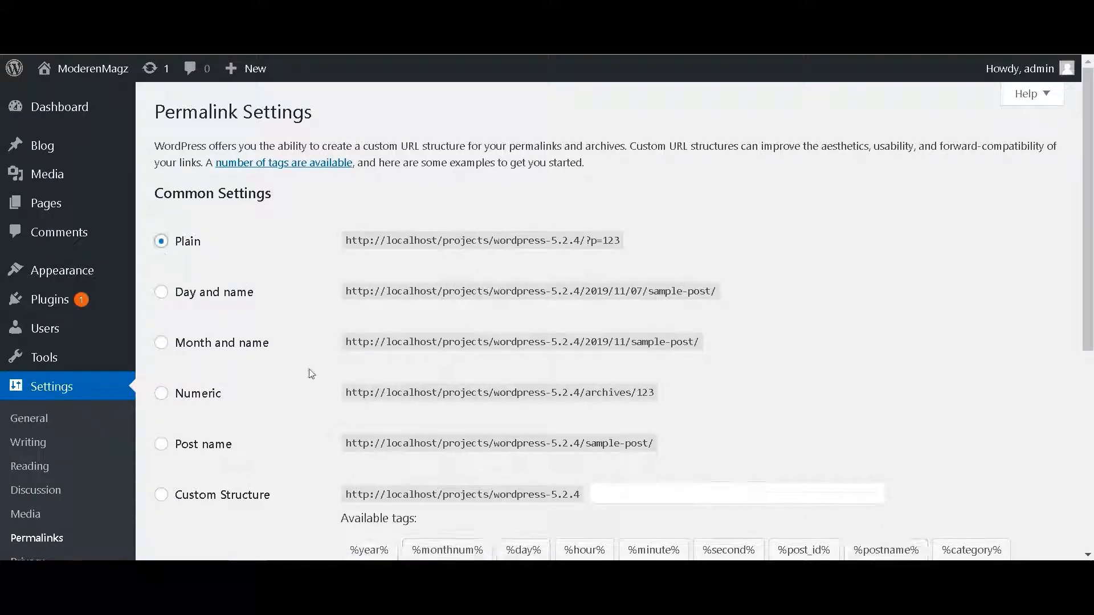
{"action": "scroll", "coordinate": [317, 385], "scroll_direction": "down", "scroll_amount": 2}
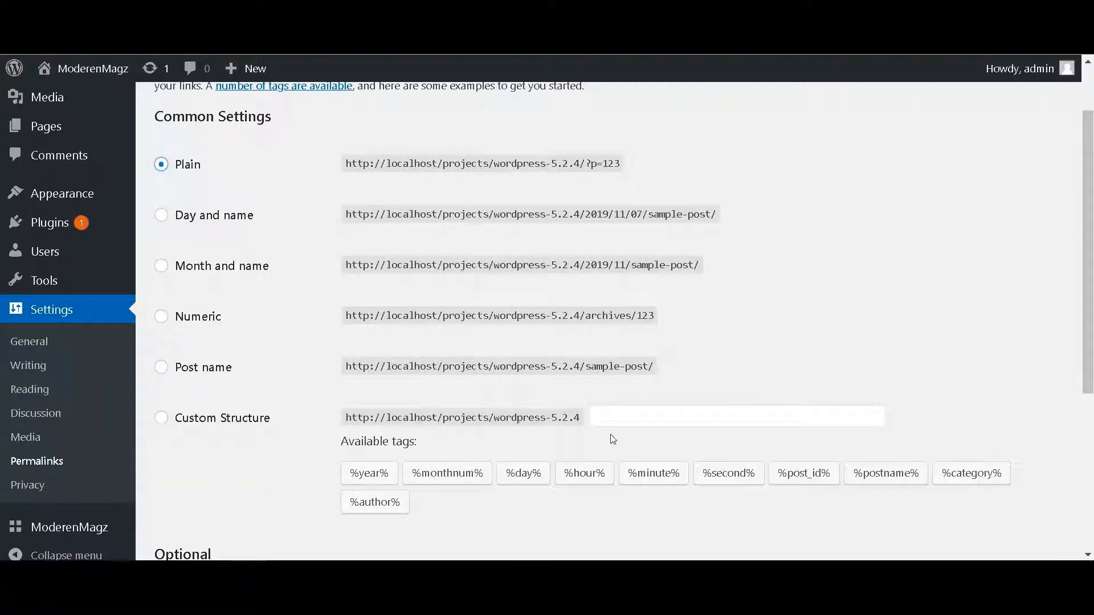
{"action": "left_click", "coordinate": [976, 480]}
{"action": "left_click", "coordinate": [891, 480]}
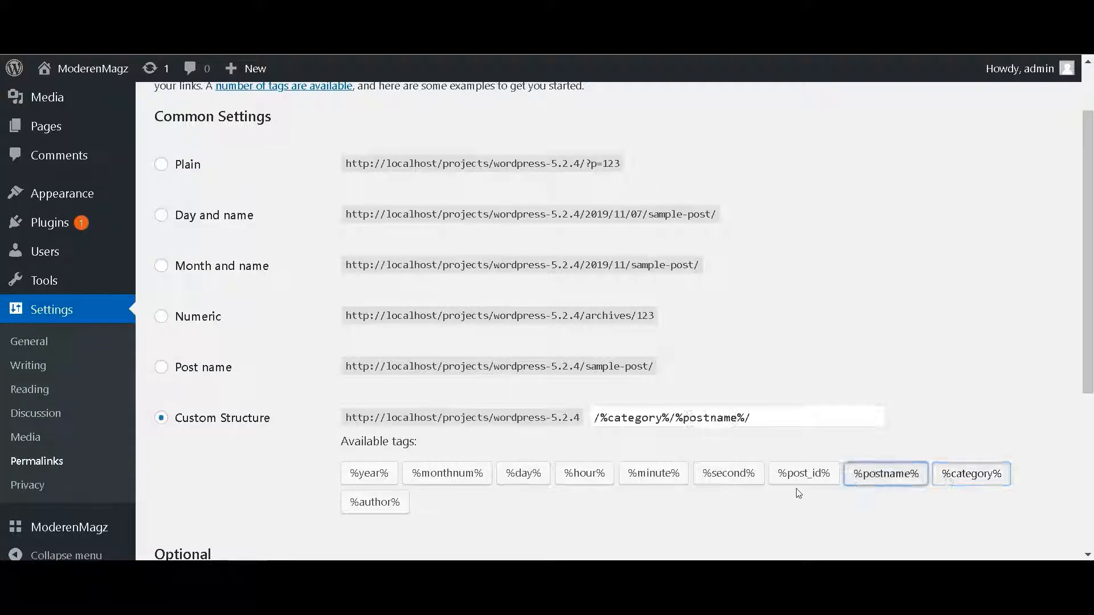
{"action": "scroll", "coordinate": [539, 505], "scroll_direction": "down", "scroll_amount": 1}
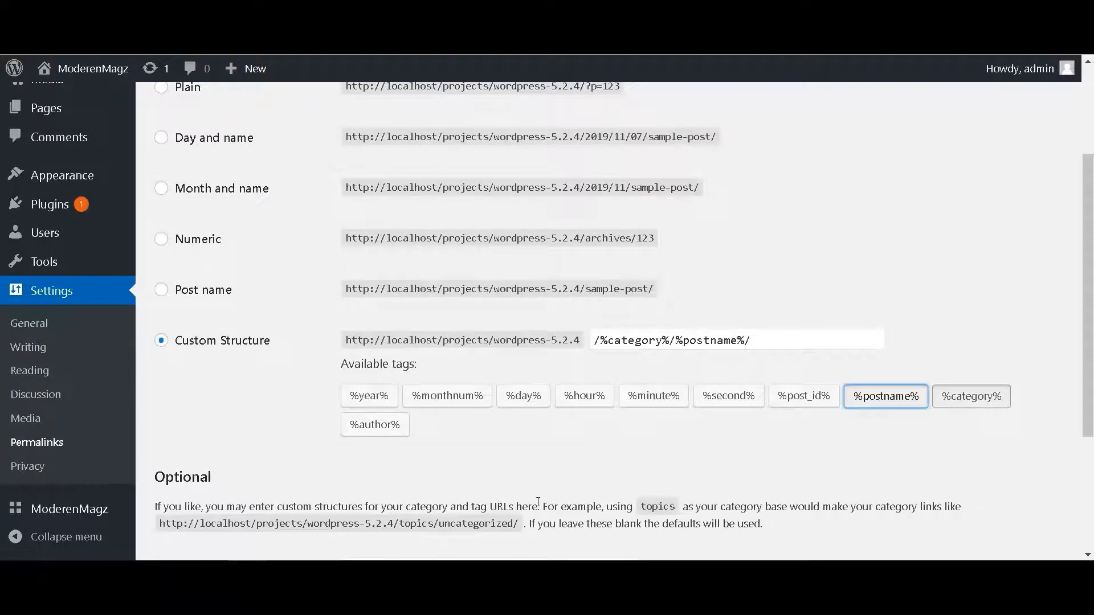
{"action": "scroll", "coordinate": [298, 493], "scroll_direction": "down", "scroll_amount": 2}
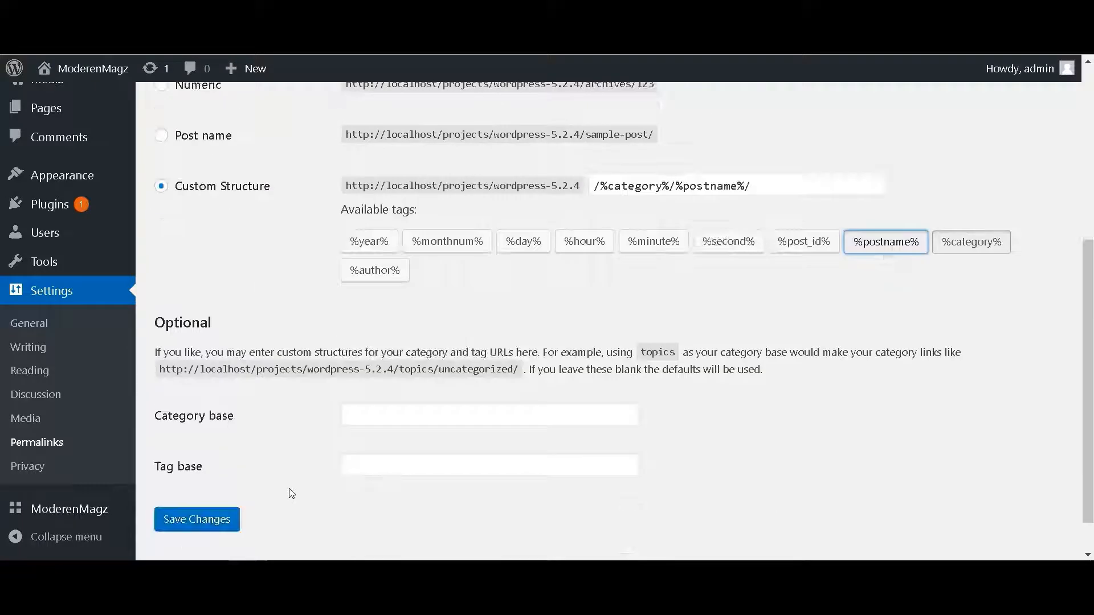
{"action": "left_click", "coordinate": [227, 523]}
{"action": "left_click", "coordinate": [197, 519]}
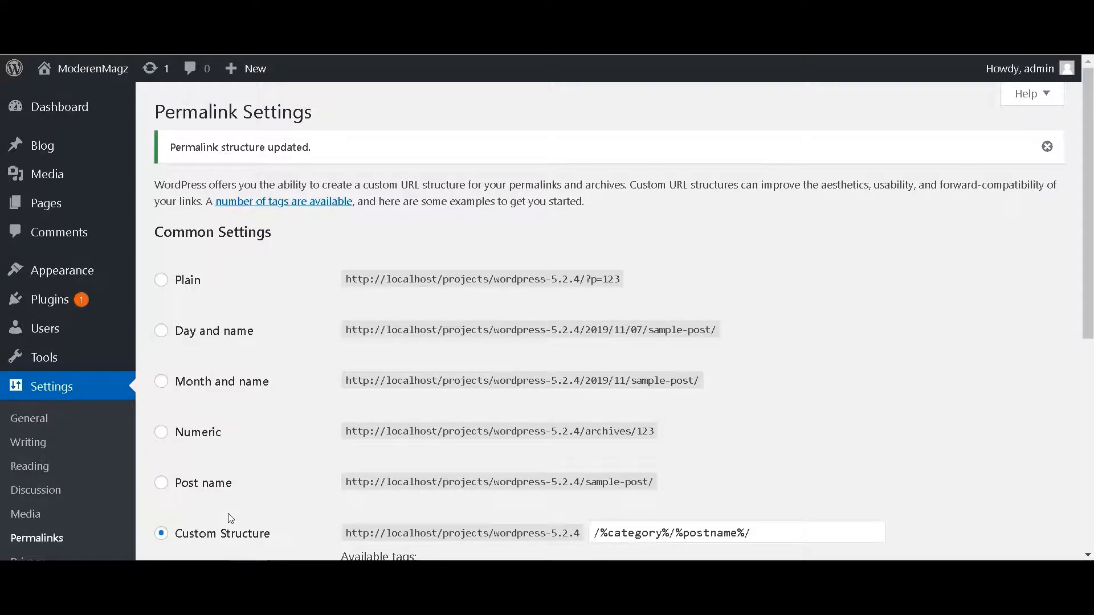
- Save the permalink settings a second time and look over the common settings
{"action": "scroll", "coordinate": [228, 514], "scroll_direction": "down", "scroll_amount": 5}
{"action": "scroll", "coordinate": [177, 558], "scroll_direction": "down", "scroll_amount": 2}
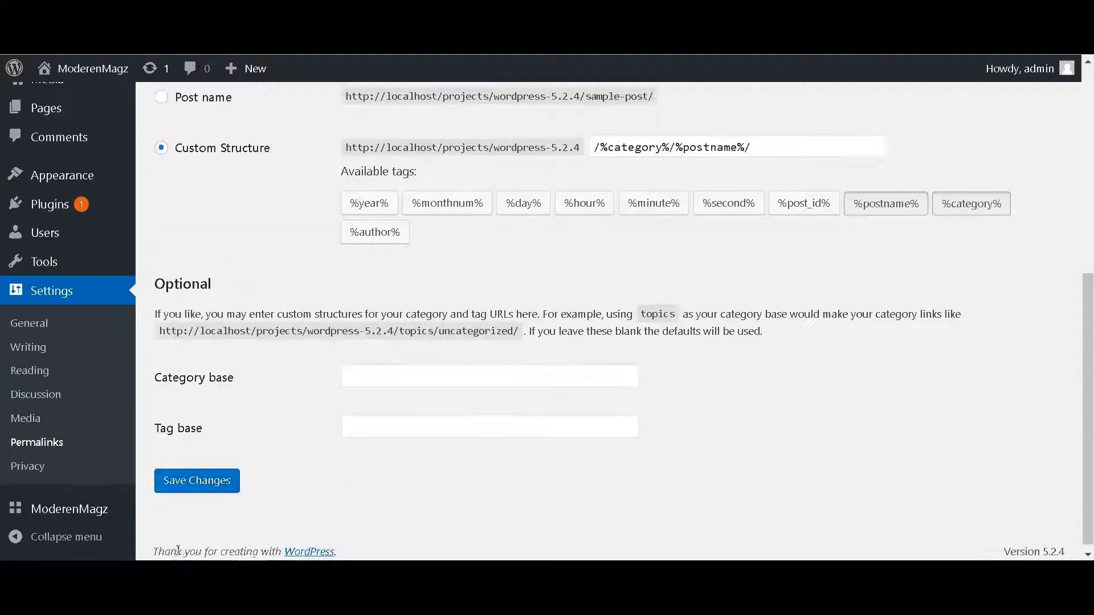
{"action": "left_click", "coordinate": [204, 480]}
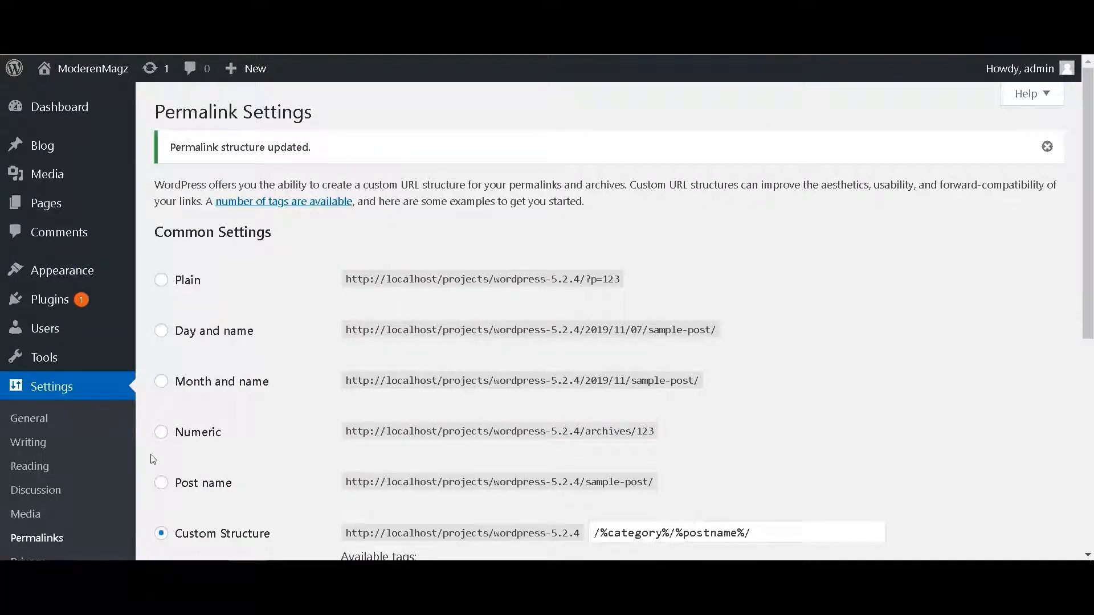
{"action": "scroll", "coordinate": [115, 476], "scroll_direction": "down", "scroll_amount": 5}
{"action": "scroll", "coordinate": [99, 506], "scroll_direction": "up", "scroll_amount": 3}
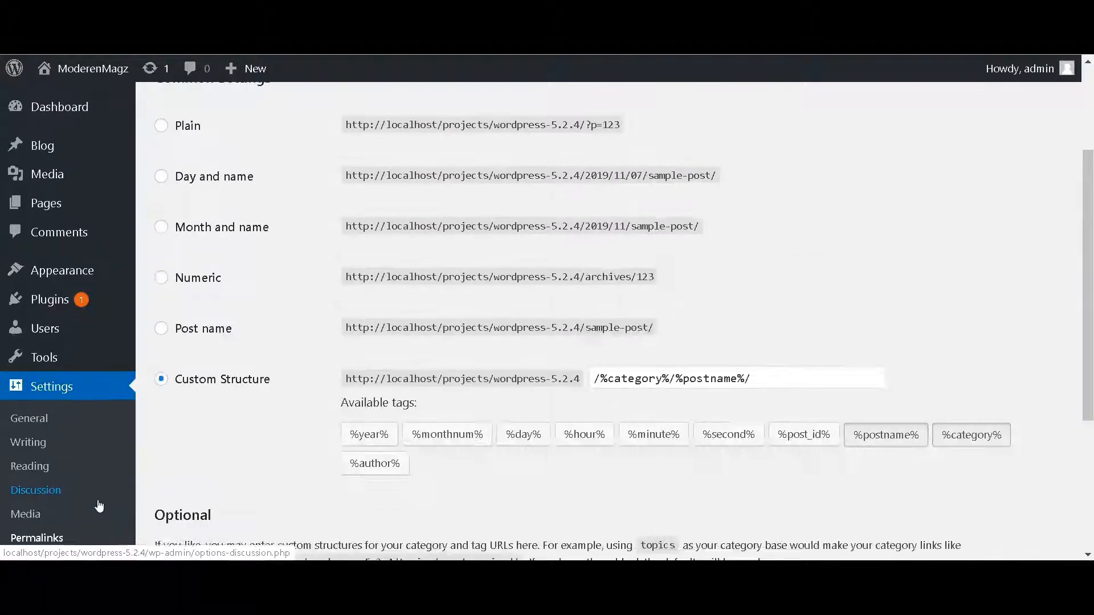
{"action": "scroll", "coordinate": [99, 505], "scroll_direction": "up", "scroll_amount": 3}
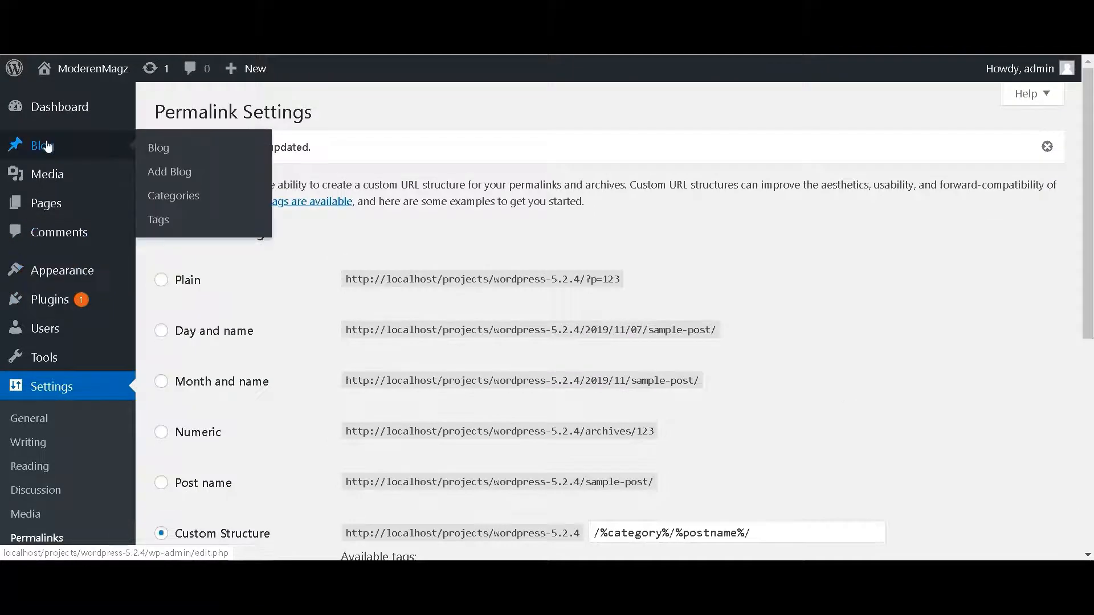
- Start a new blog post with the title "Hello blog post second"
{"action": "left_click", "coordinate": [48, 146]}
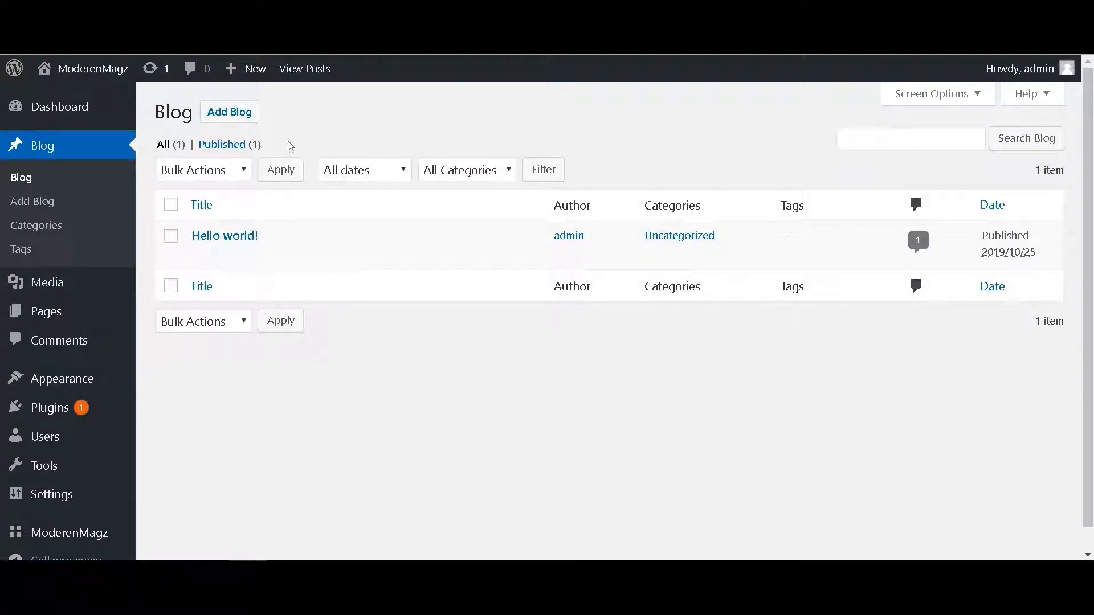
{"action": "left_click", "coordinate": [229, 112]}
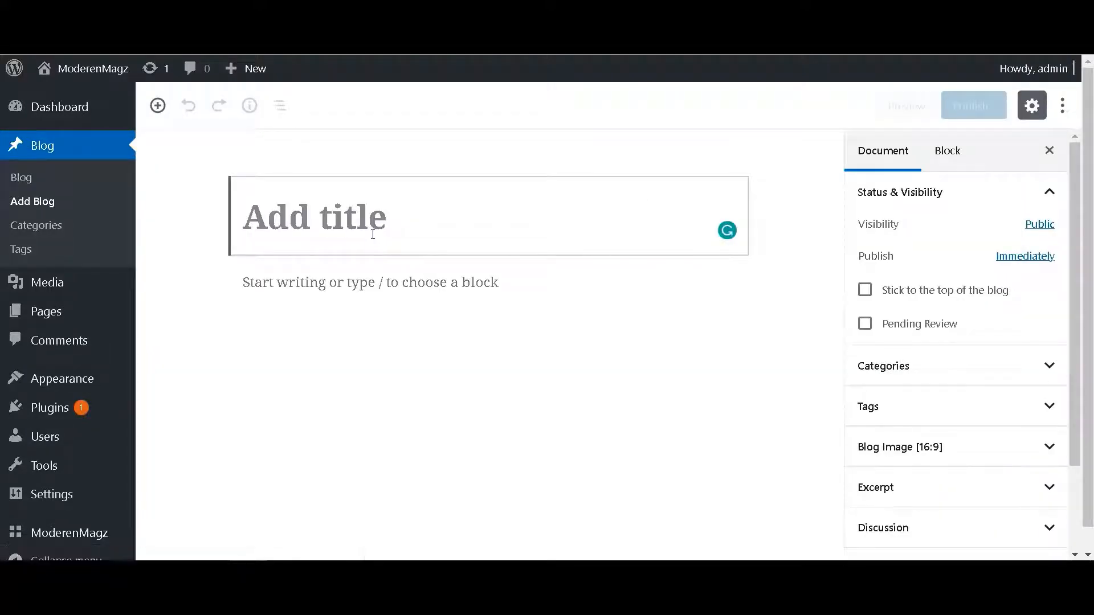
{"action": "type", "text": "Hell"}
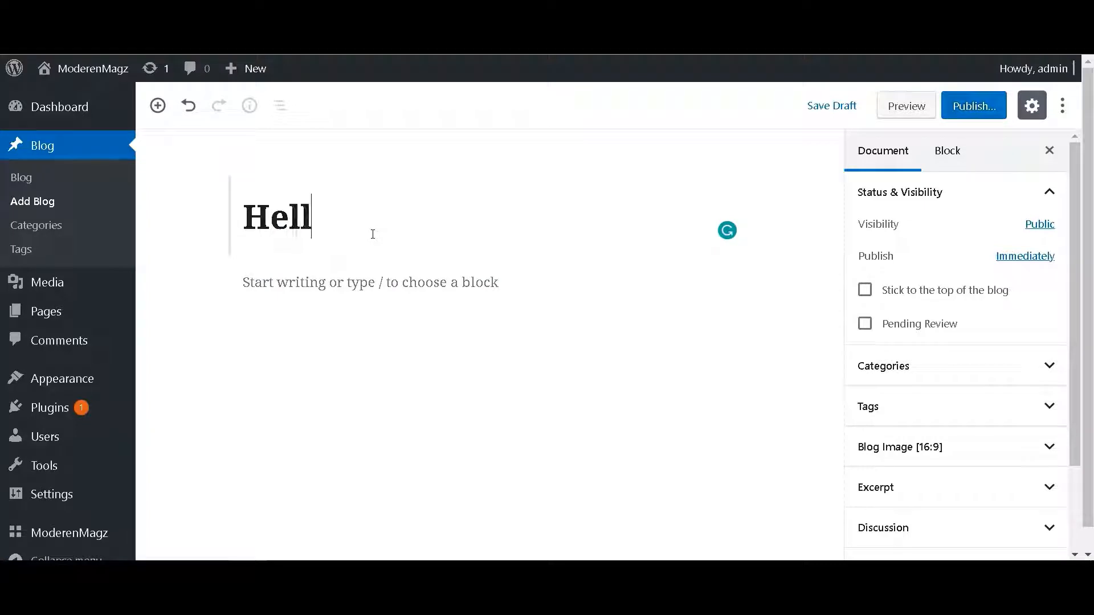
{"action": "type", "text": "o blog"}
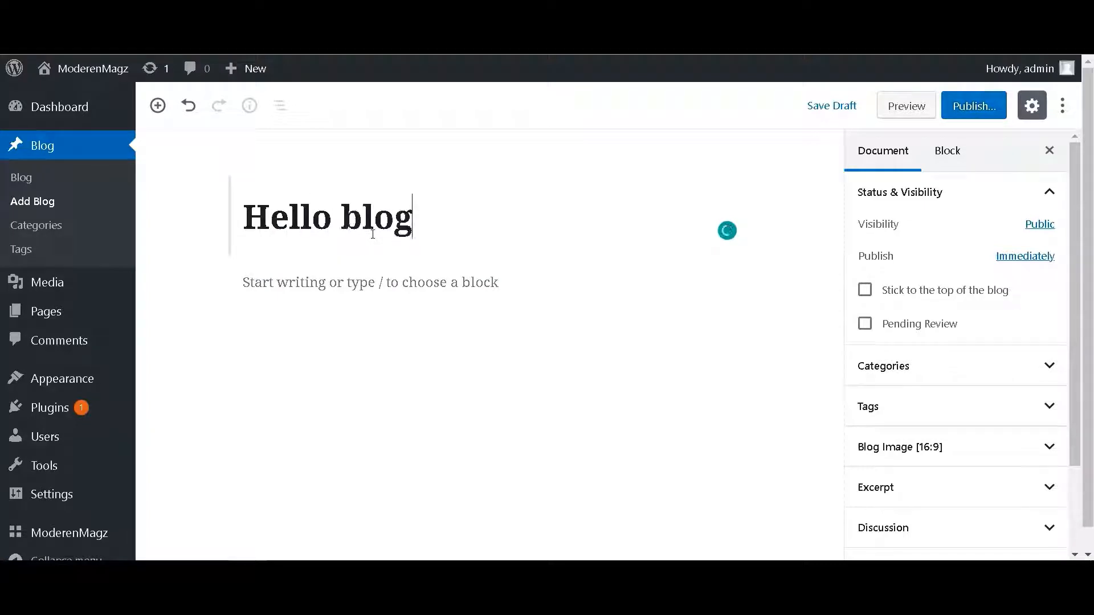
{"action": "type", "text": " post "}
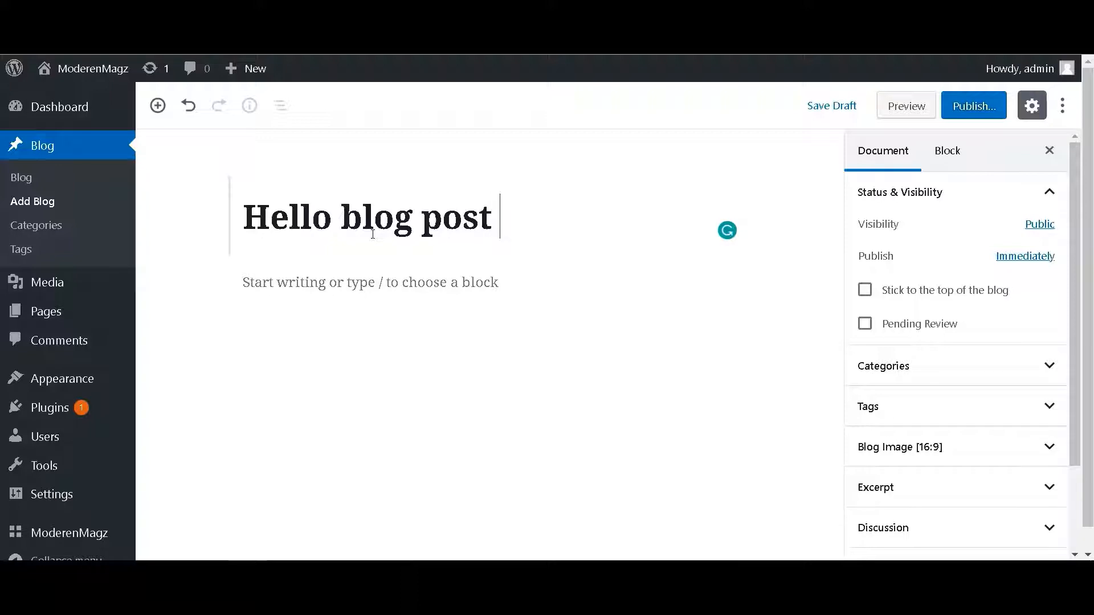
{"action": "type", "text": "sen"}
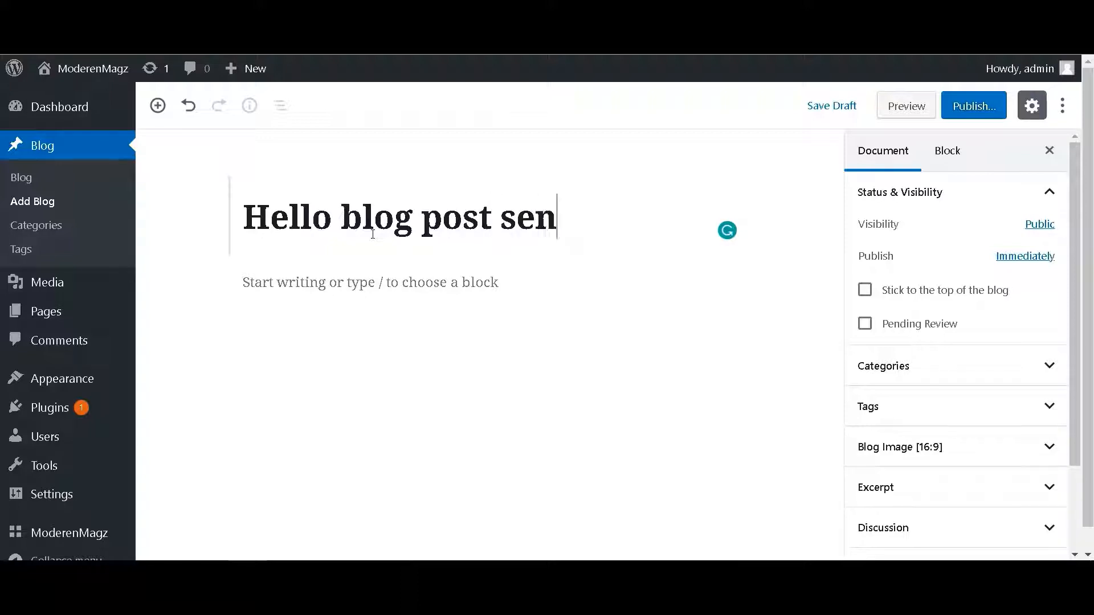
{"action": "key", "text": "BackSpace"}
{"action": "type", "text": "cond"}
{"action": "key", "text": "Return"}
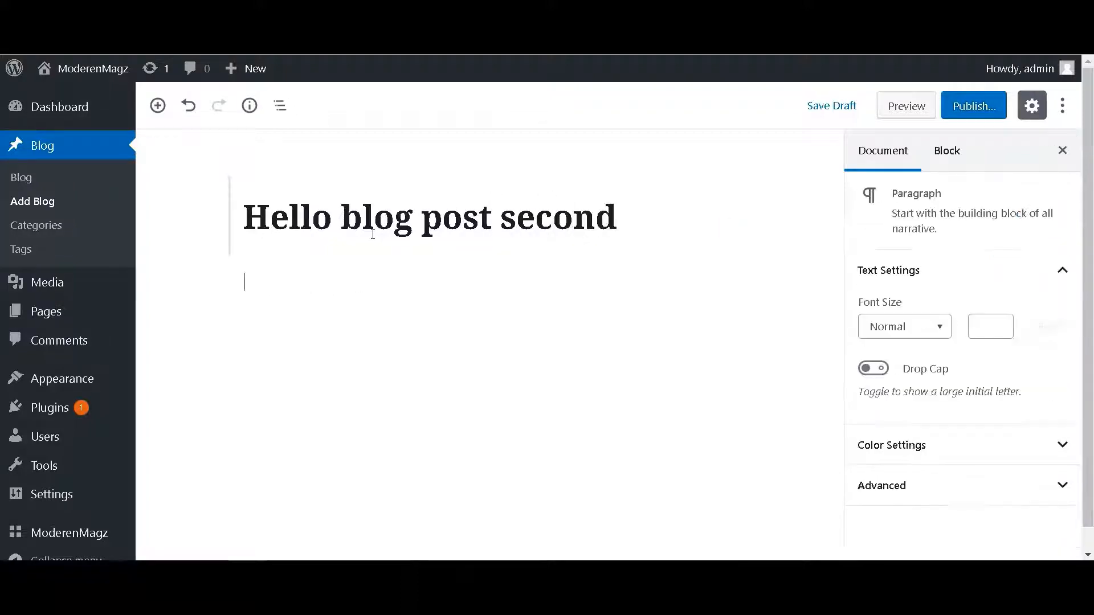
- Write the post's body paragraph as "Hi this is just testing blog post number 2"
{"action": "type", "text": "H"}
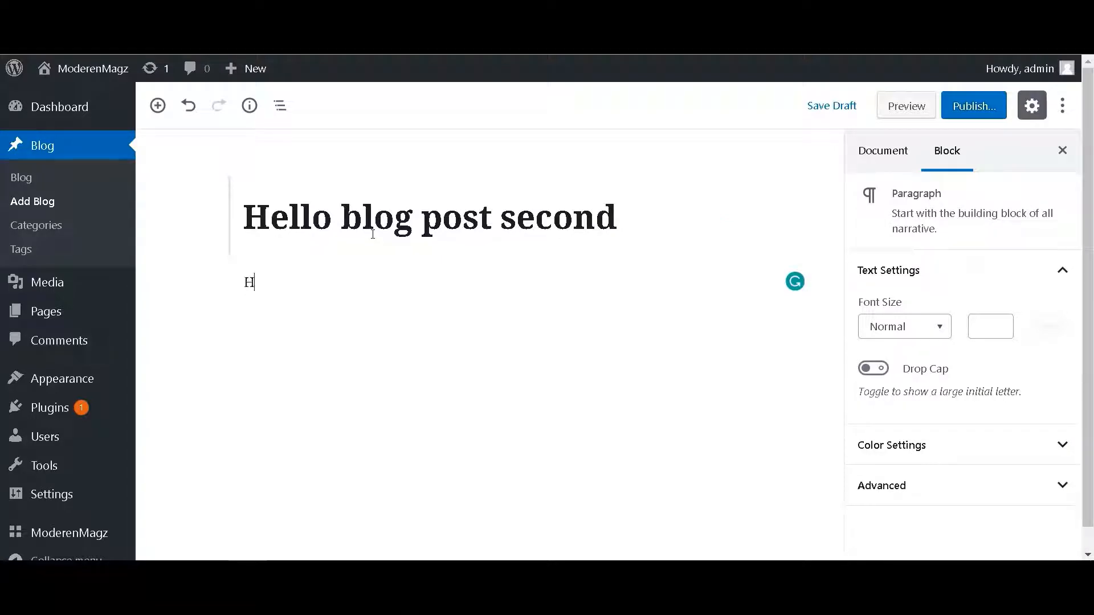
{"action": "type", "text": "i this is just testing "}
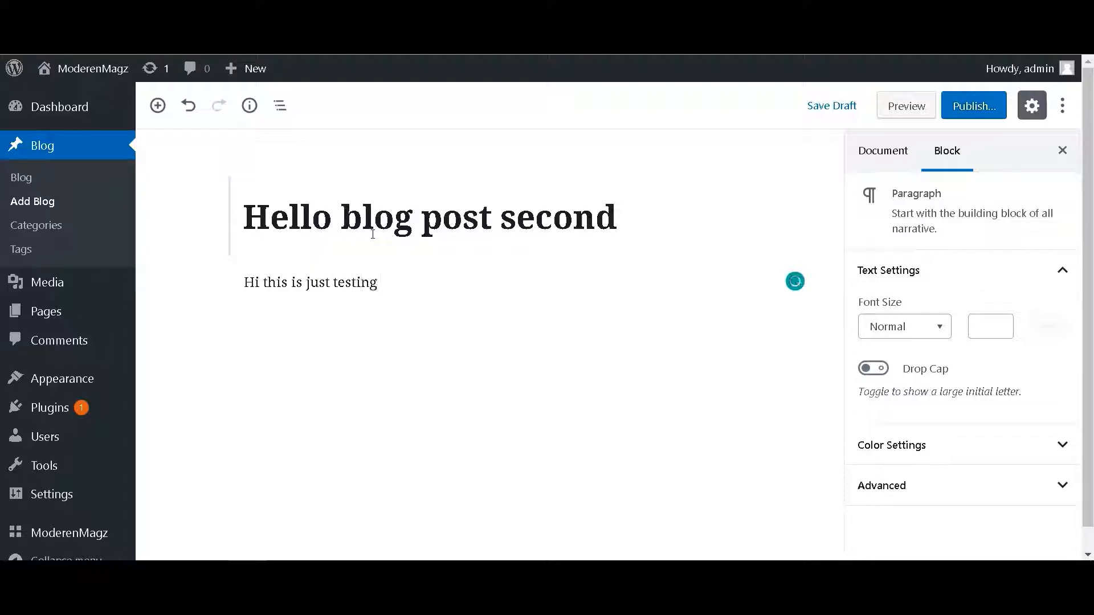
{"action": "type", "text": "blofg post "}
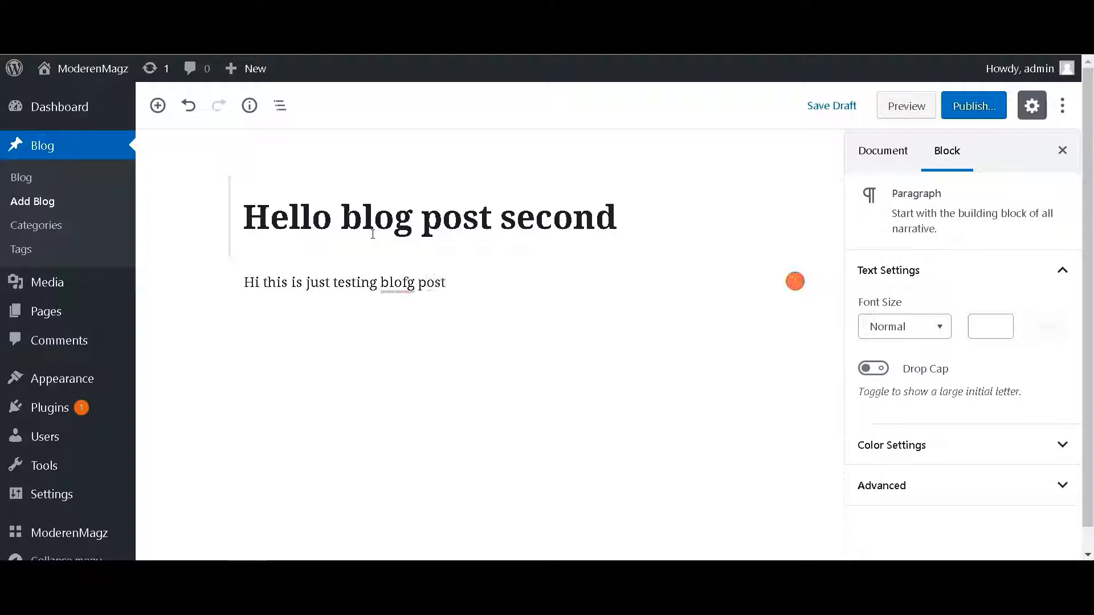
{"action": "type", "text": "number 2"}
{"action": "key", "text": "ctrl+Left"}
{"action": "key", "text": "ctrl+Left"}
{"action": "key", "text": "BackSpace"}
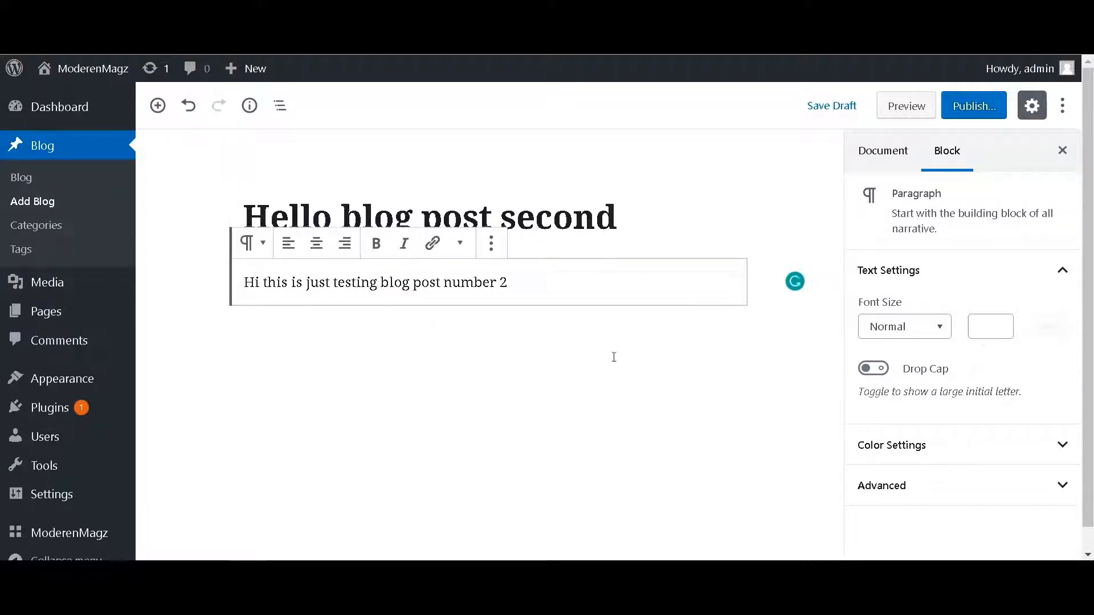
{"action": "scroll", "coordinate": [1006, 372], "scroll_direction": "down", "scroll_amount": 1}
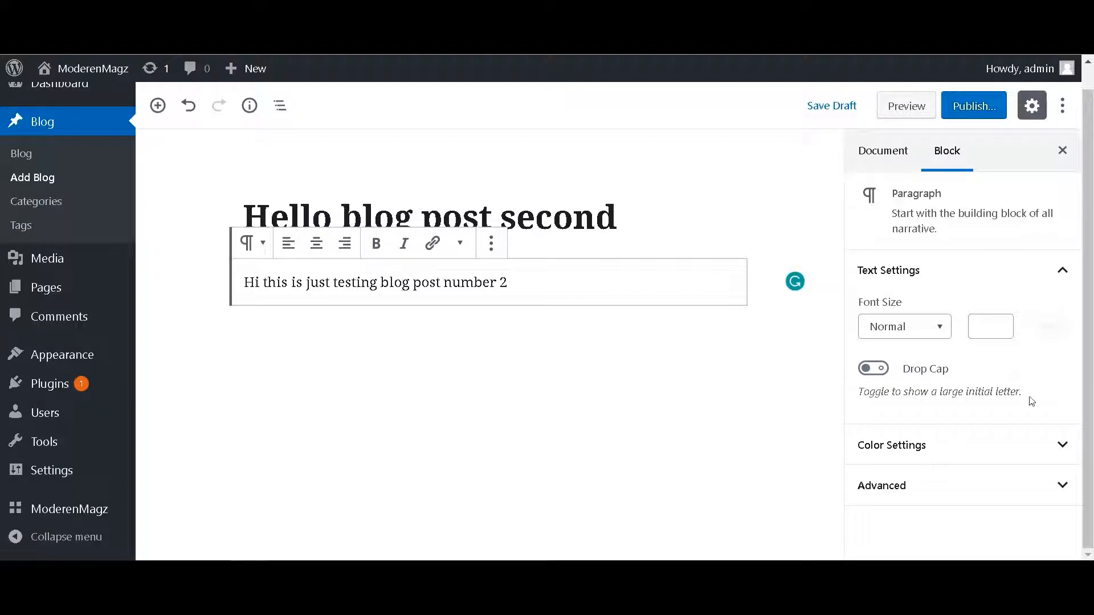
{"action": "left_click", "coordinate": [1006, 484]}
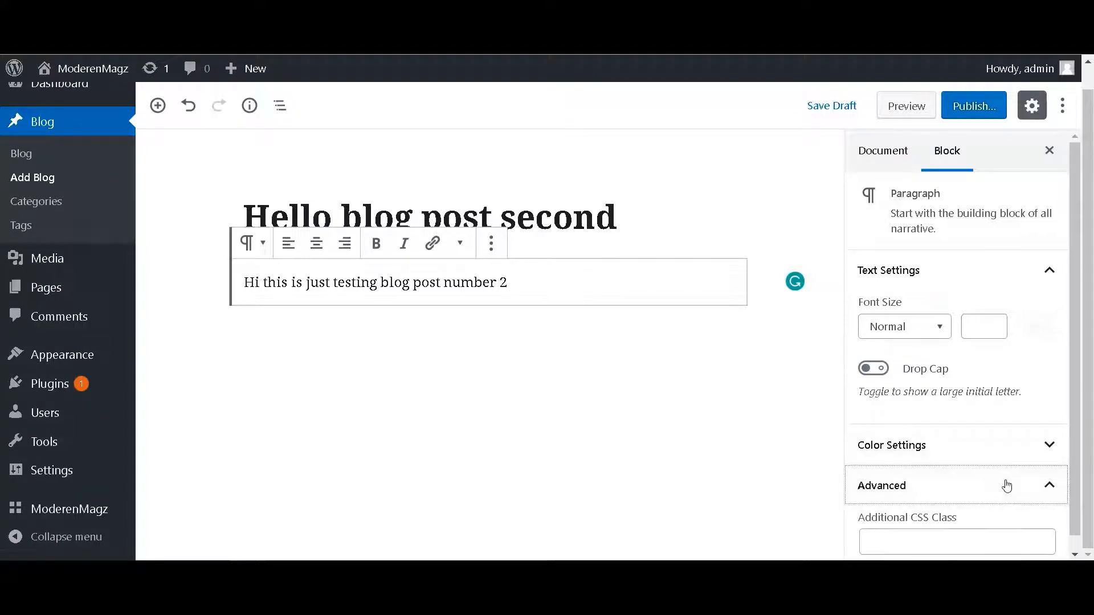
{"action": "left_click", "coordinate": [1006, 485]}
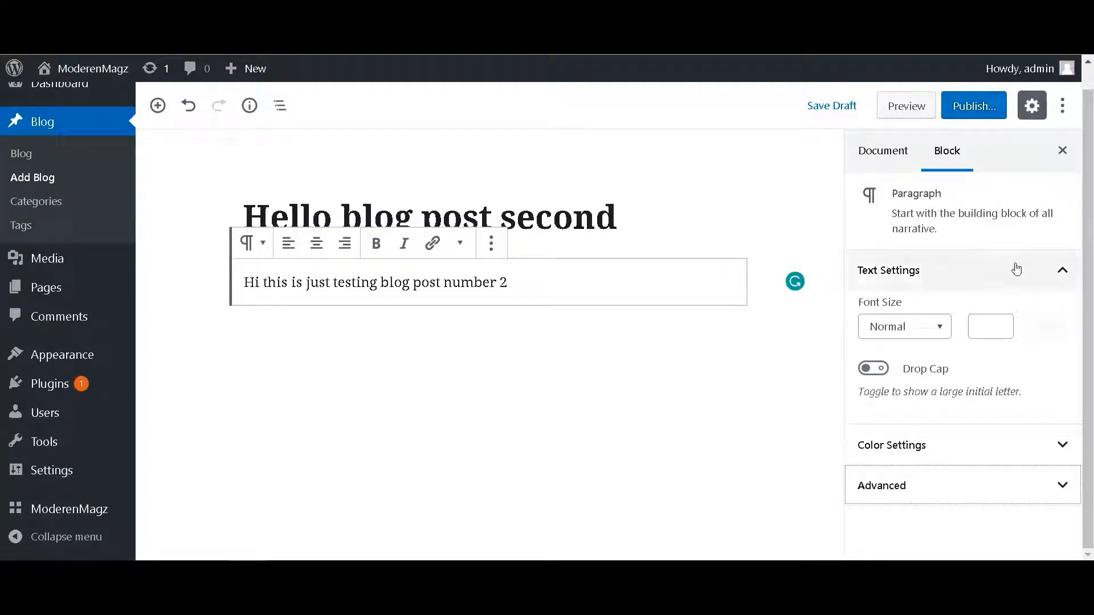
- Upload the picture 115img19-6 from the computer and set it as the post's Blog Image
{"action": "left_click", "coordinate": [884, 151]}
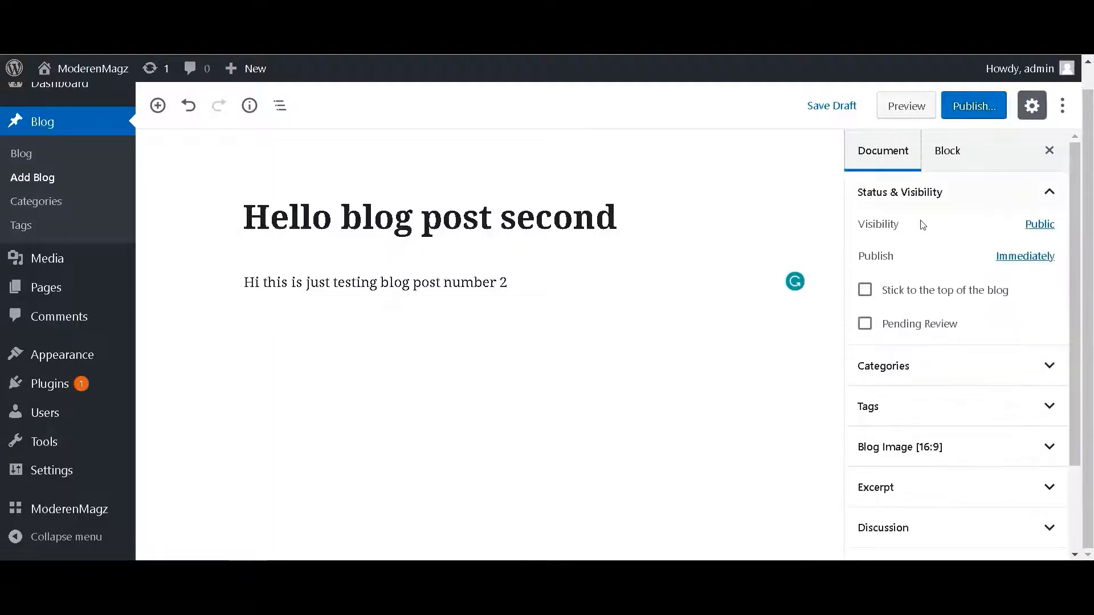
{"action": "left_click", "coordinate": [950, 450]}
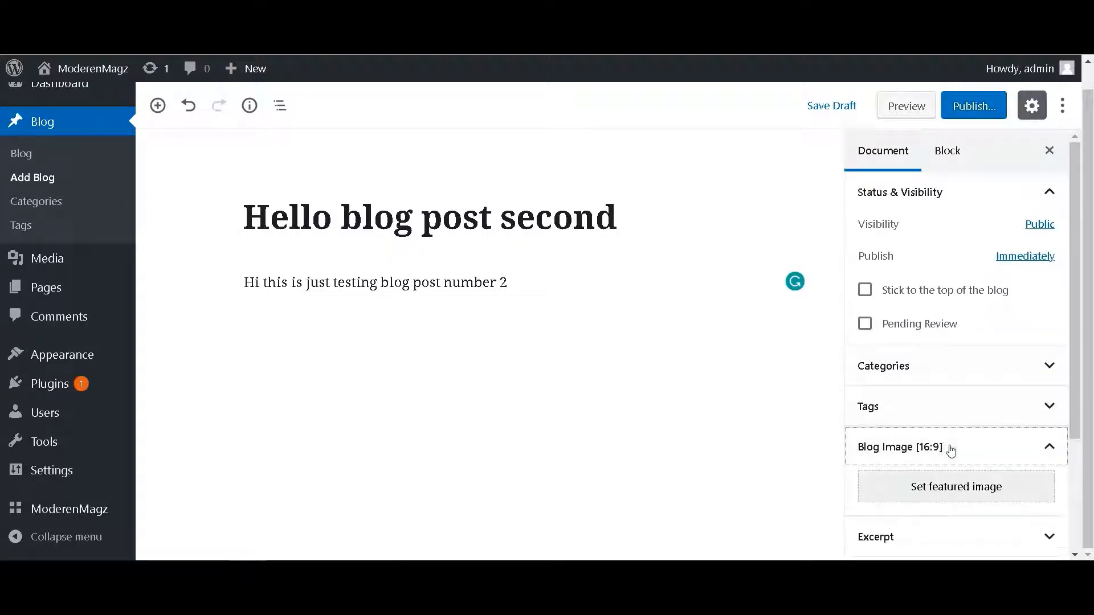
{"action": "left_click", "coordinate": [955, 489]}
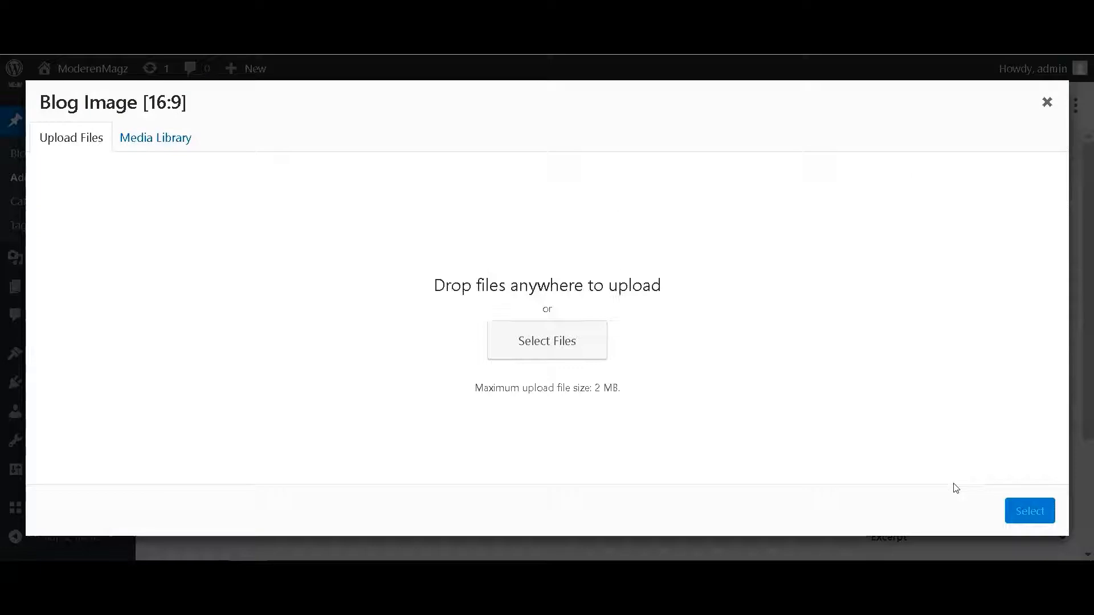
{"action": "left_click", "coordinate": [538, 342]}
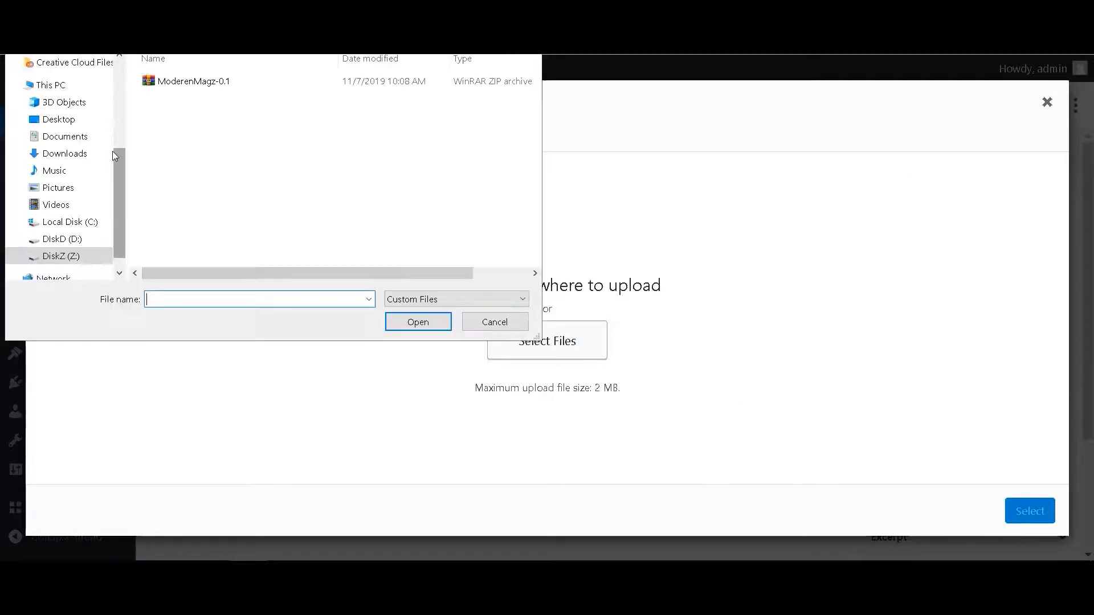
{"action": "left_click", "coordinate": [57, 187]}
{"action": "double_click", "coordinate": [194, 113]}
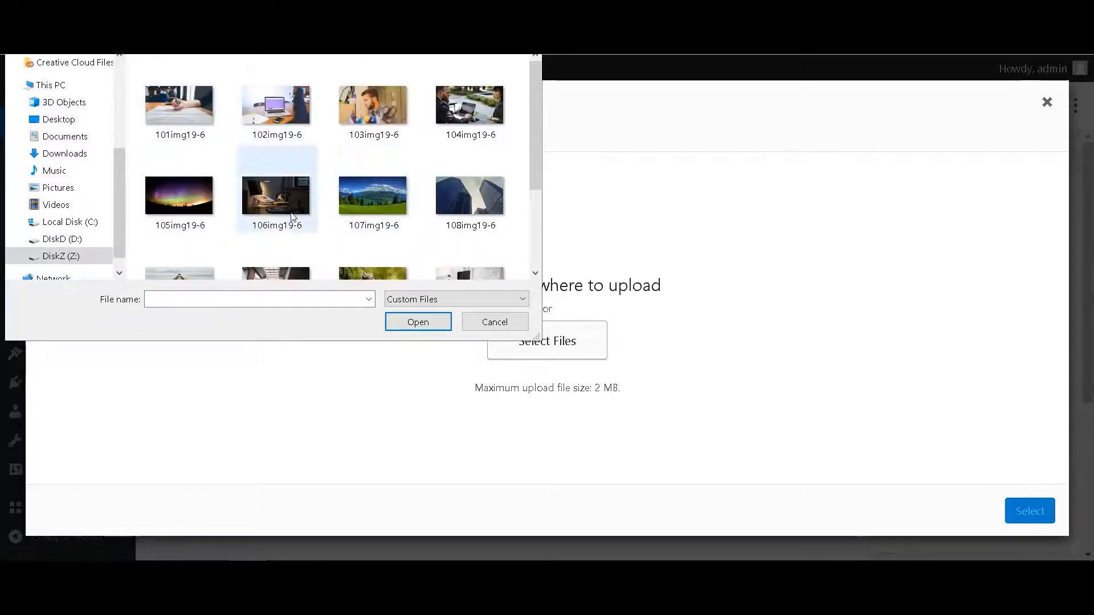
{"action": "scroll", "coordinate": [341, 223], "scroll_direction": "down", "scroll_amount": 2}
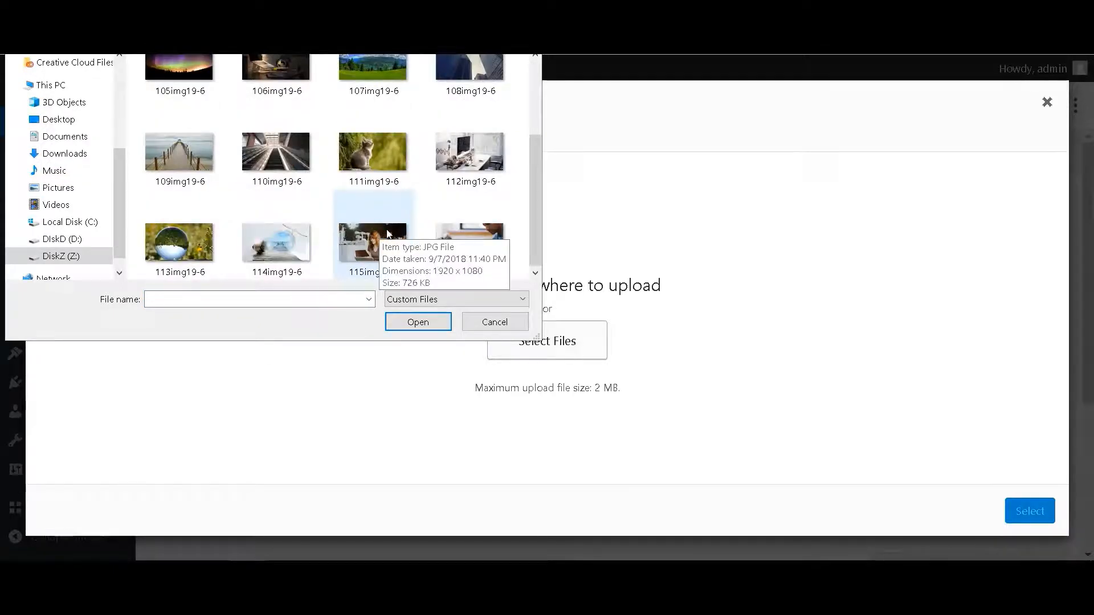
{"action": "left_click", "coordinate": [387, 233]}
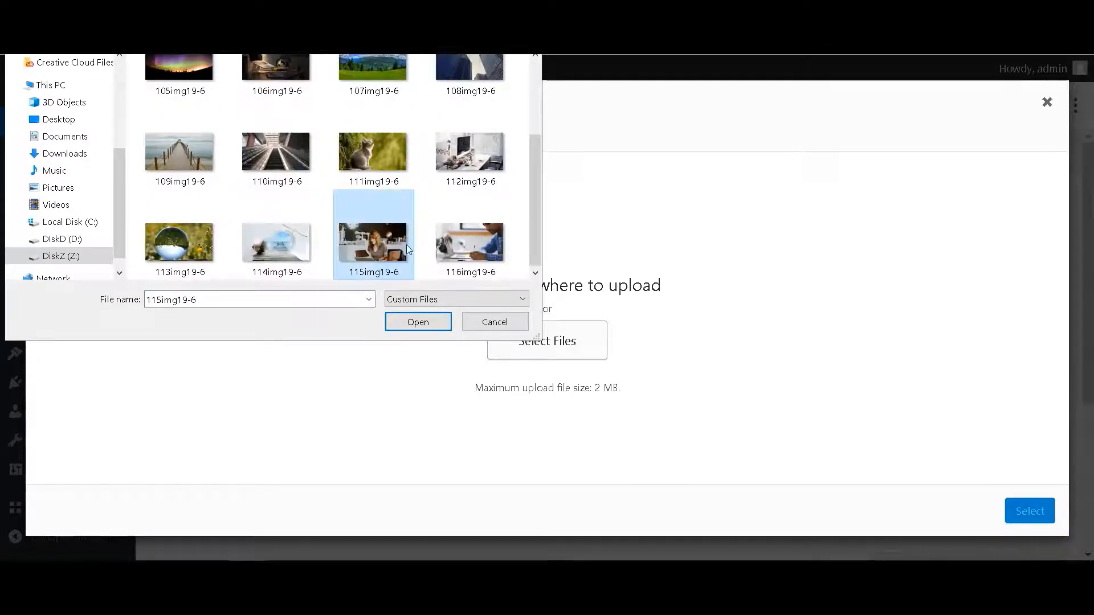
{"action": "left_click", "coordinate": [418, 322]}
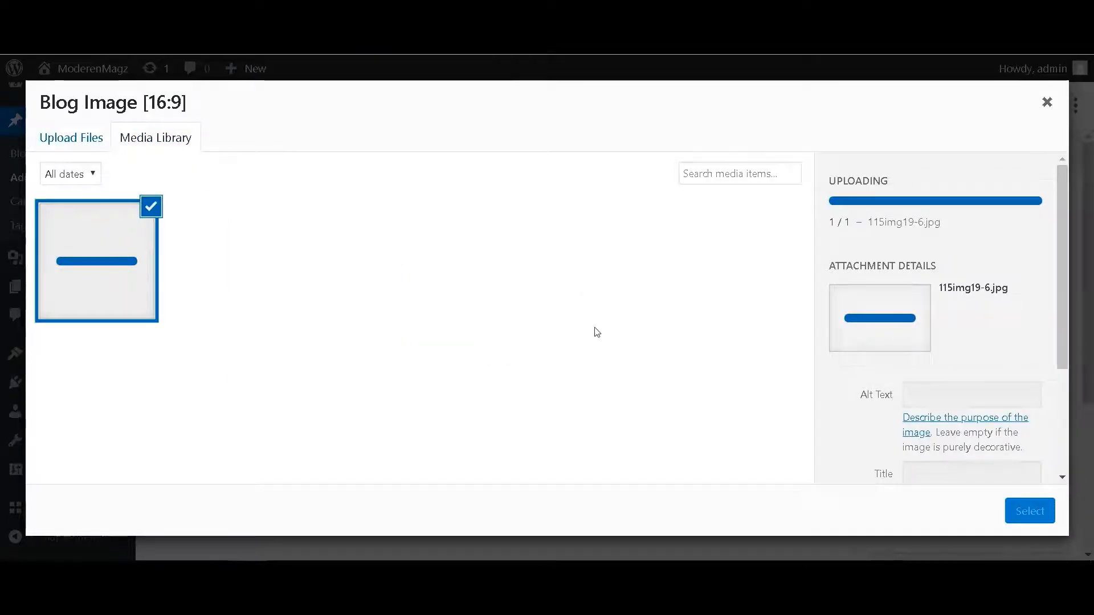
{"action": "left_click", "coordinate": [1030, 512]}
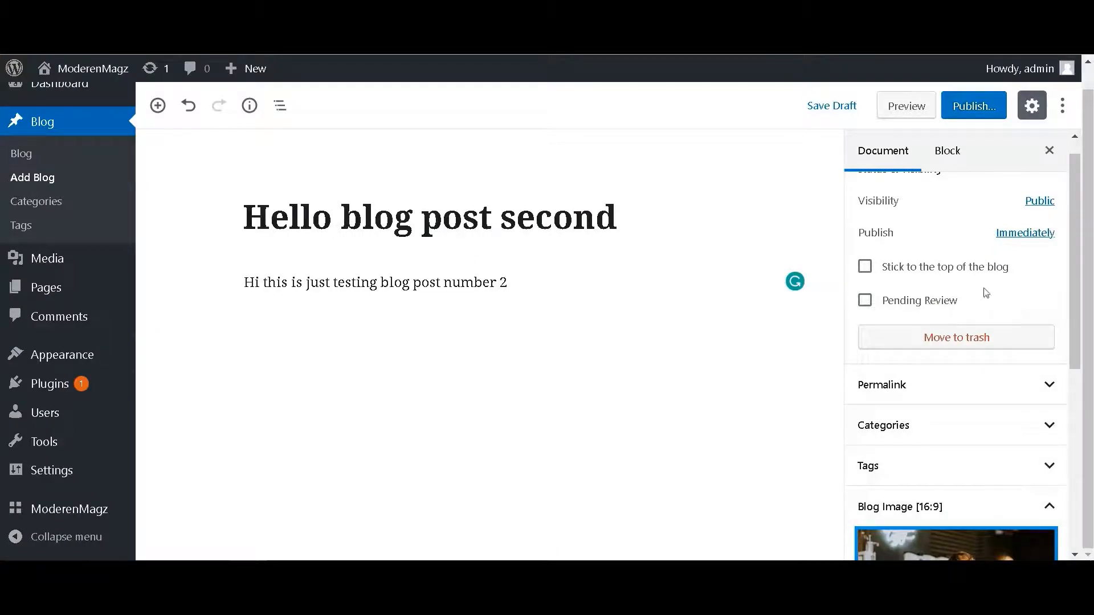
- Add the custom keywords "Costum, Bar" and "New, First" to the post and publish it
{"action": "scroll", "coordinate": [985, 307], "scroll_direction": "down", "scroll_amount": 6}
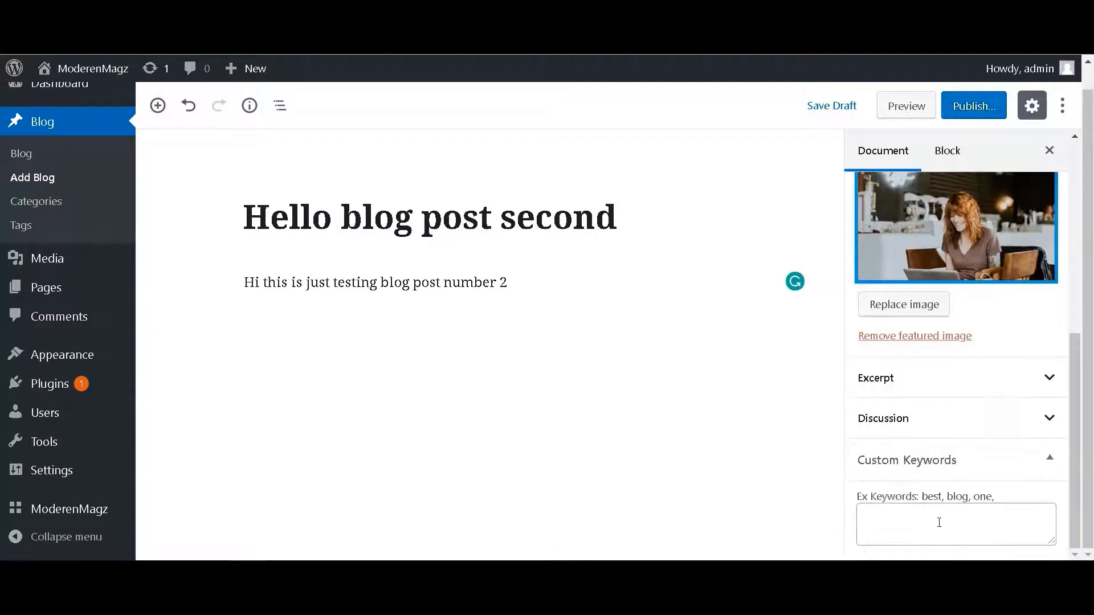
{"action": "left_click", "coordinate": [938, 522]}
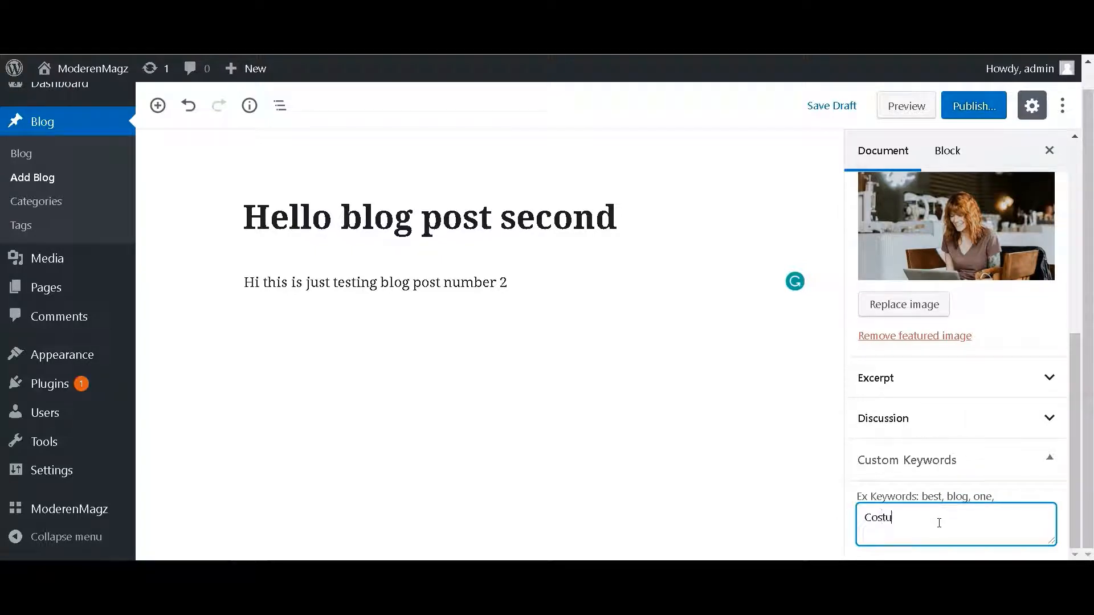
{"action": "type", "text": "Costum, Bar"}
{"action": "type", "text": "New, First"}
{"action": "left_click", "coordinate": [984, 113]}
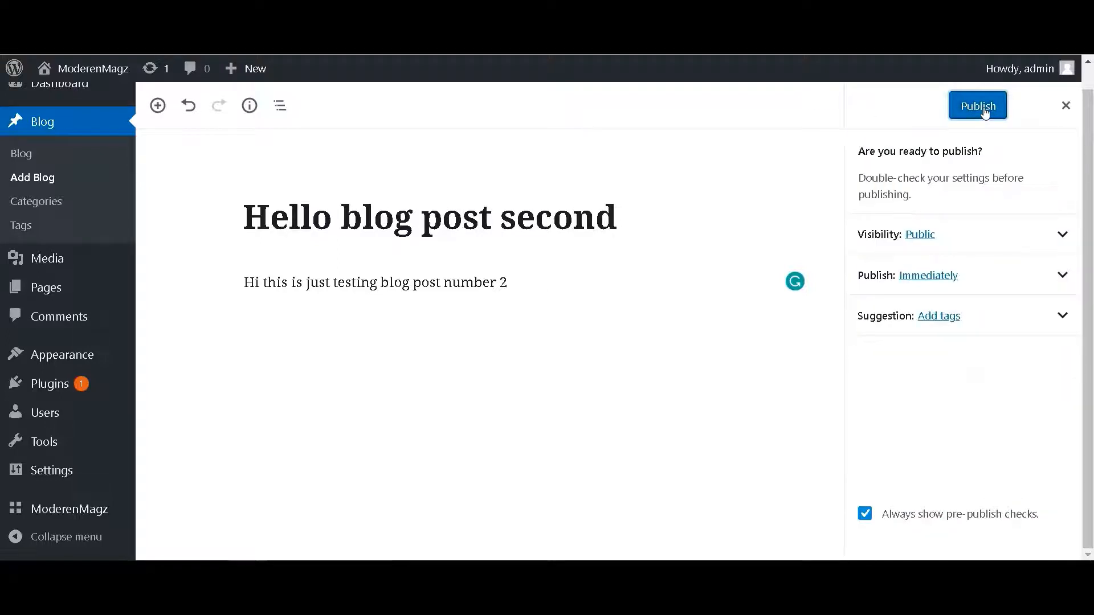
{"action": "left_click", "coordinate": [985, 113]}
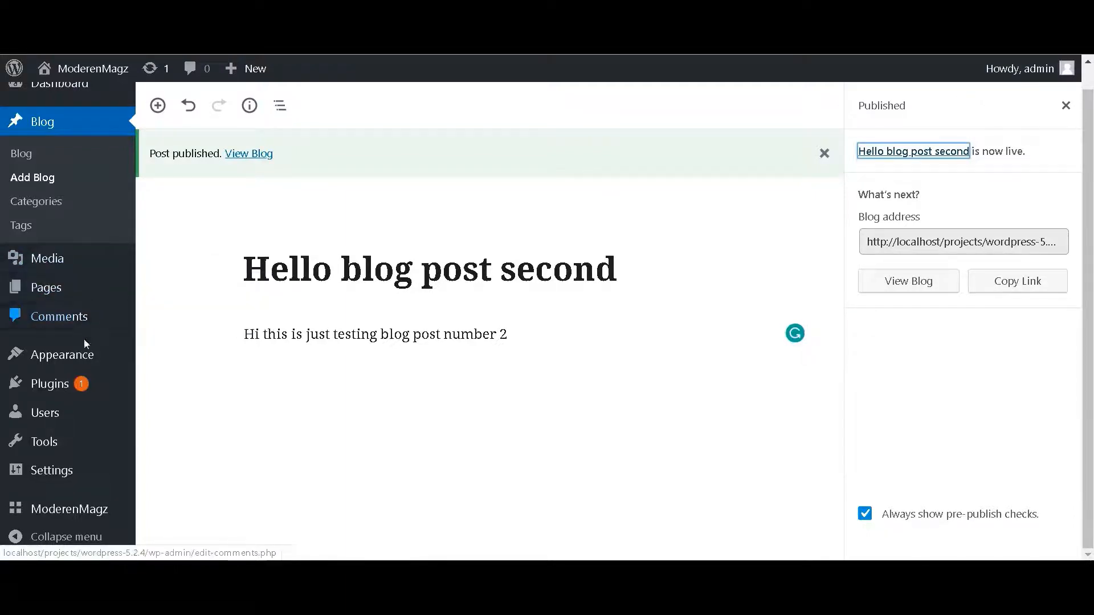
- Open the site's front page in a new tab and look over its slider and blog post cards down to the footer
{"action": "mouse_move", "coordinate": [95, 470]}
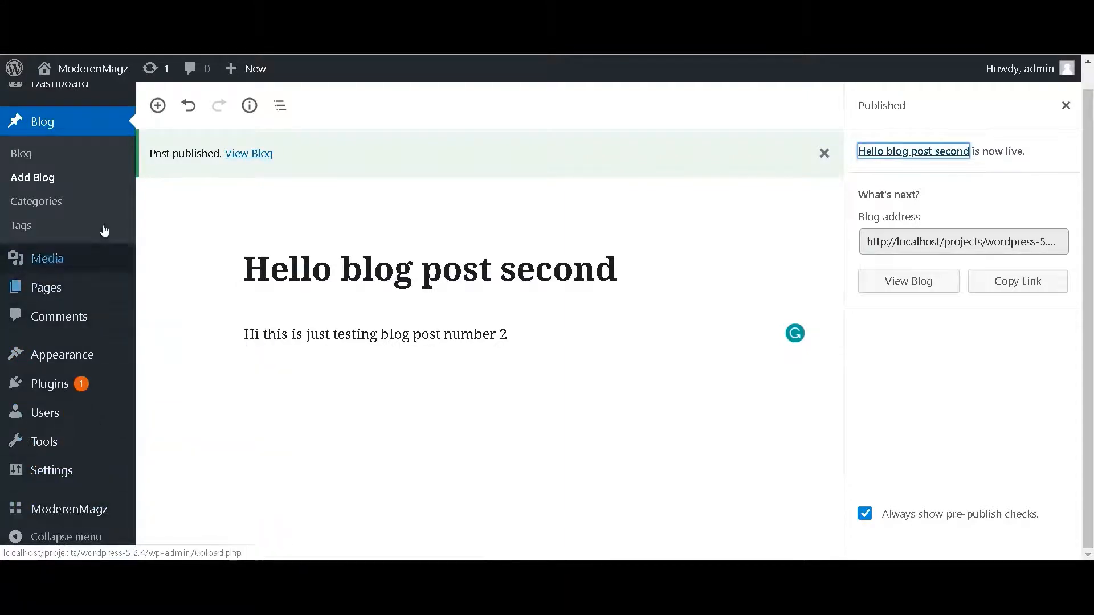
{"action": "mouse_move", "coordinate": [99, 71]}
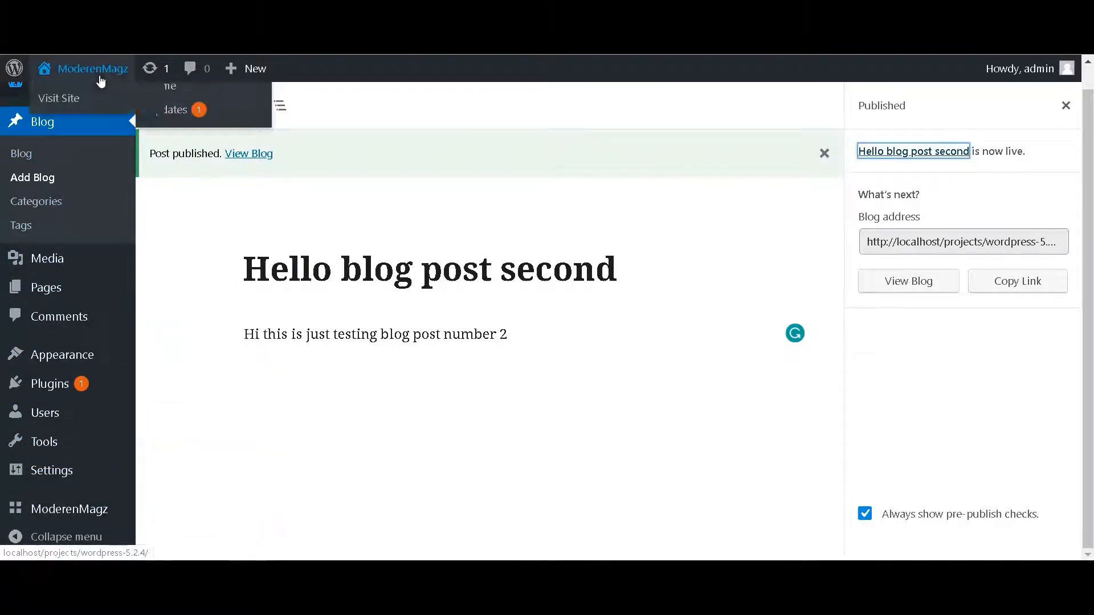
{"action": "right_click", "coordinate": [73, 98]}
{"action": "left_click", "coordinate": [91, 104]}
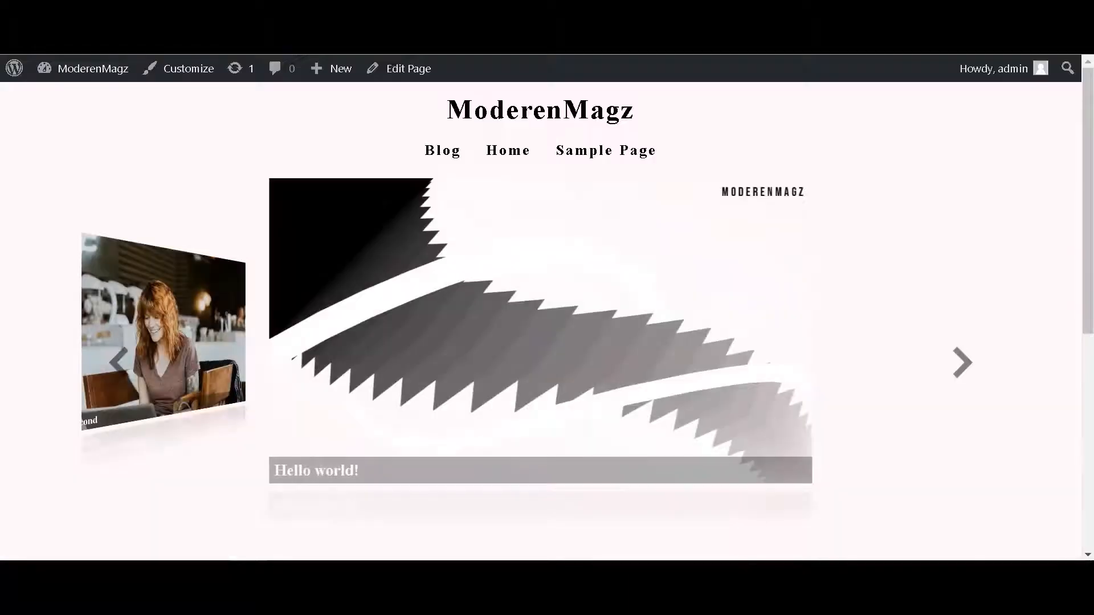
{"action": "scroll", "coordinate": [900, 204], "scroll_direction": "down", "scroll_amount": 5}
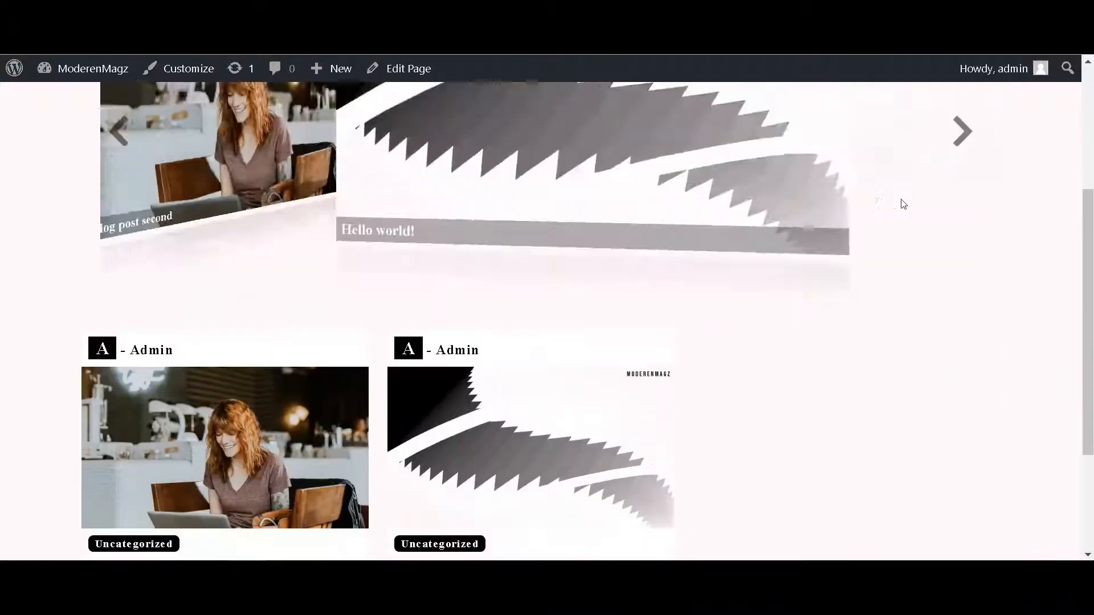
{"action": "scroll", "coordinate": [900, 204], "scroll_direction": "down", "scroll_amount": 2}
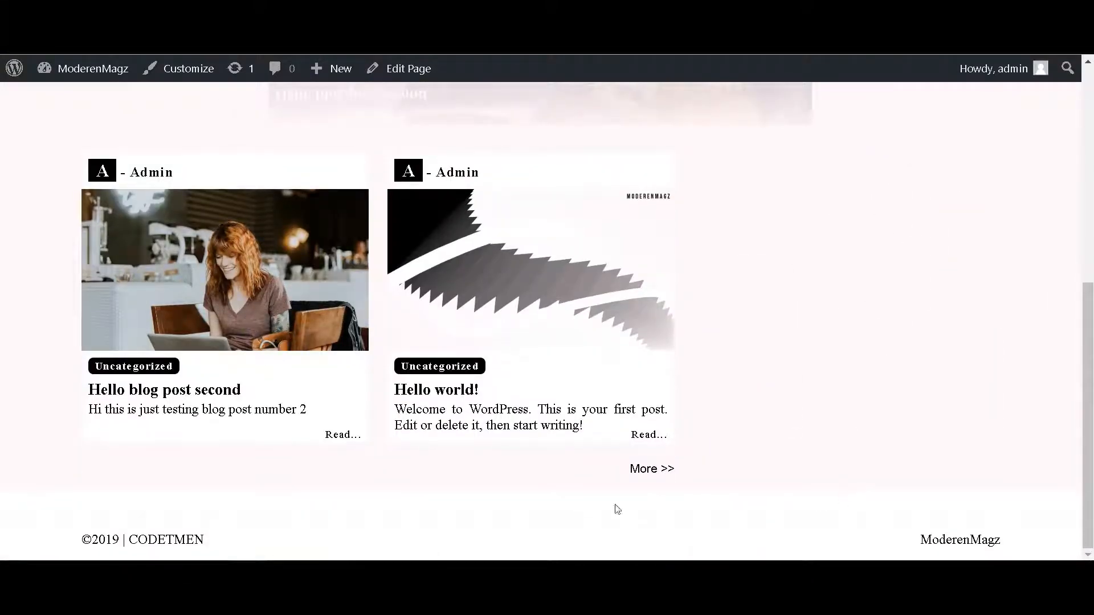
- Return to the admin area, open the menu editor and remove the duplicate Home item below Blog
{"action": "left_click", "coordinate": [74, 14]}
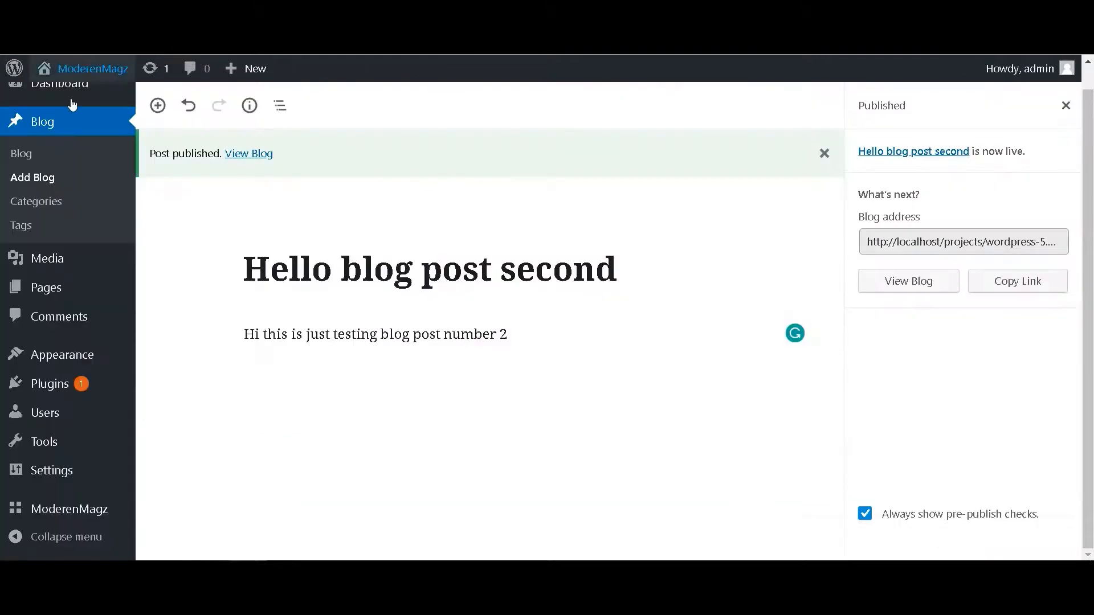
{"action": "mouse_move", "coordinate": [66, 353]}
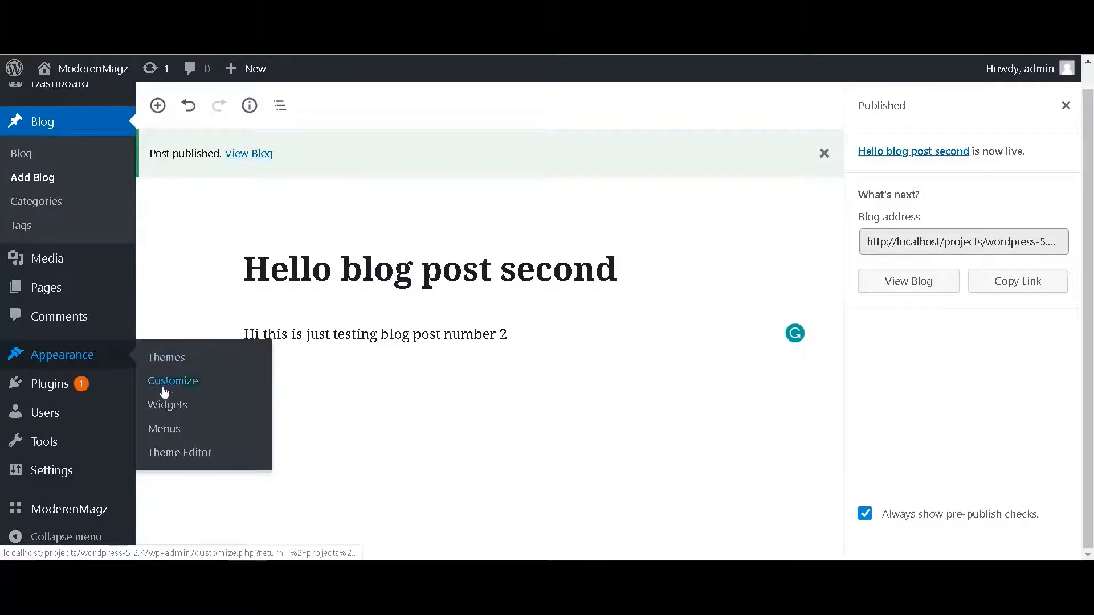
{"action": "left_click", "coordinate": [164, 430]}
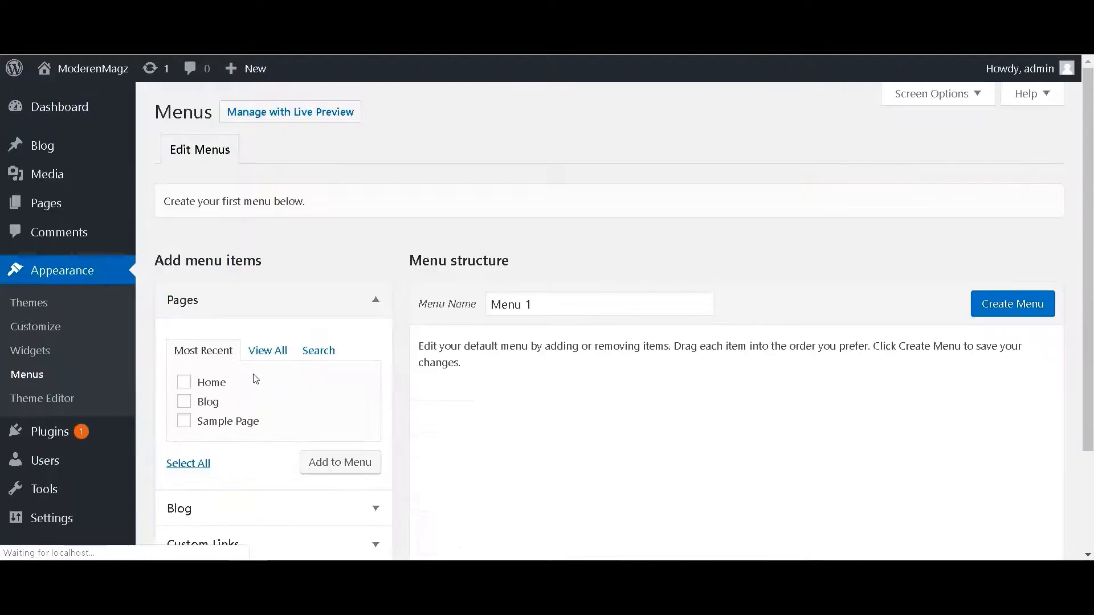
{"action": "scroll", "coordinate": [408, 362], "scroll_direction": "down", "scroll_amount": 1}
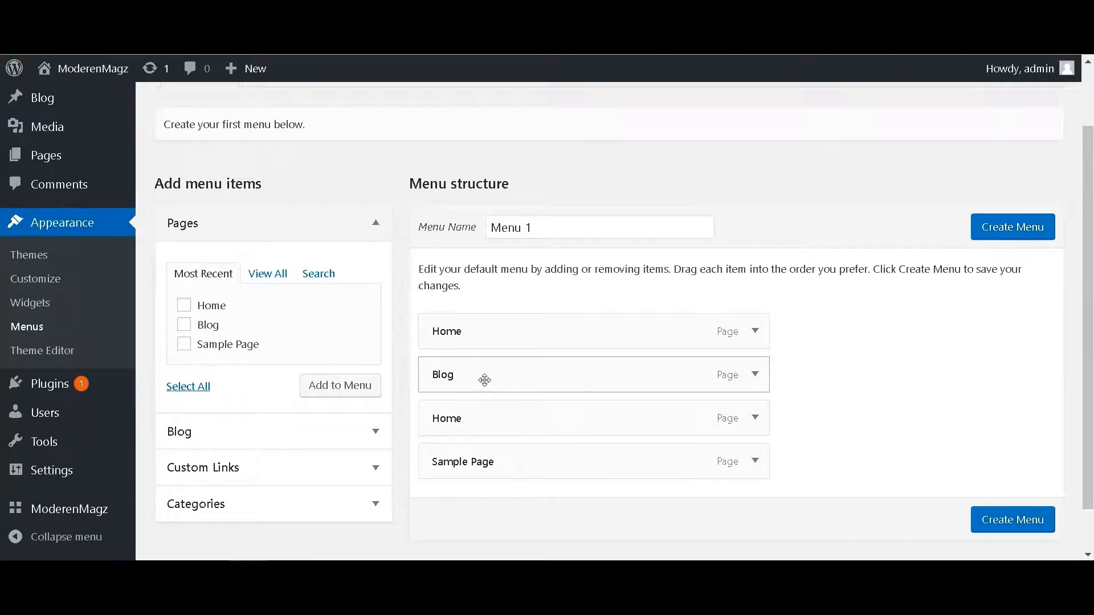
{"action": "left_click_drag", "start_coordinate": [516, 426], "coordinate": [627, 425]}
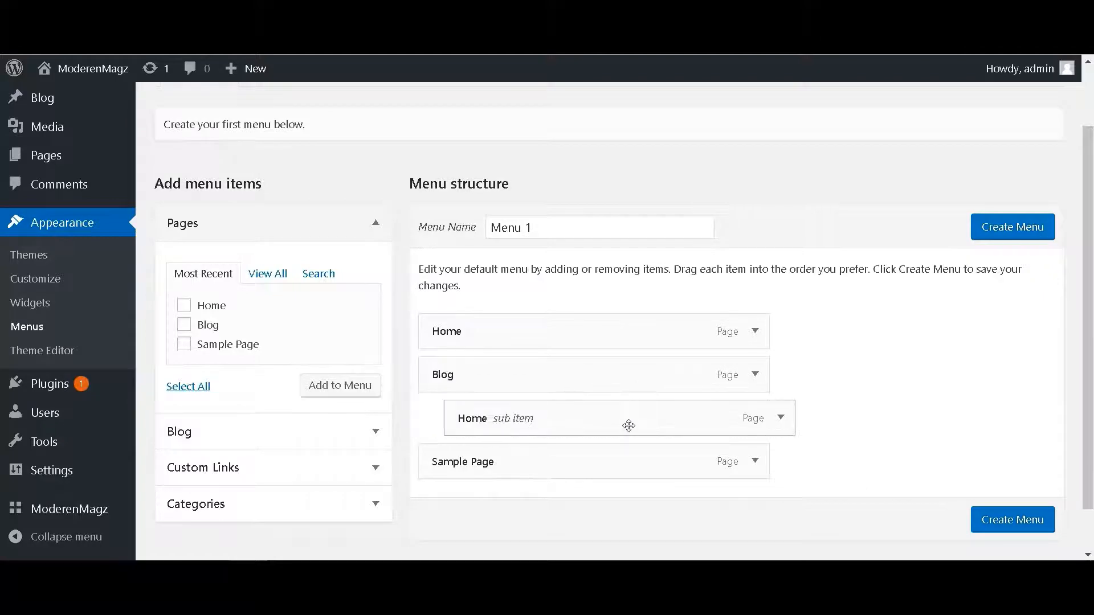
{"action": "left_click", "coordinate": [774, 426]}
{"action": "scroll", "coordinate": [773, 428], "scroll_direction": "down", "scroll_amount": 3}
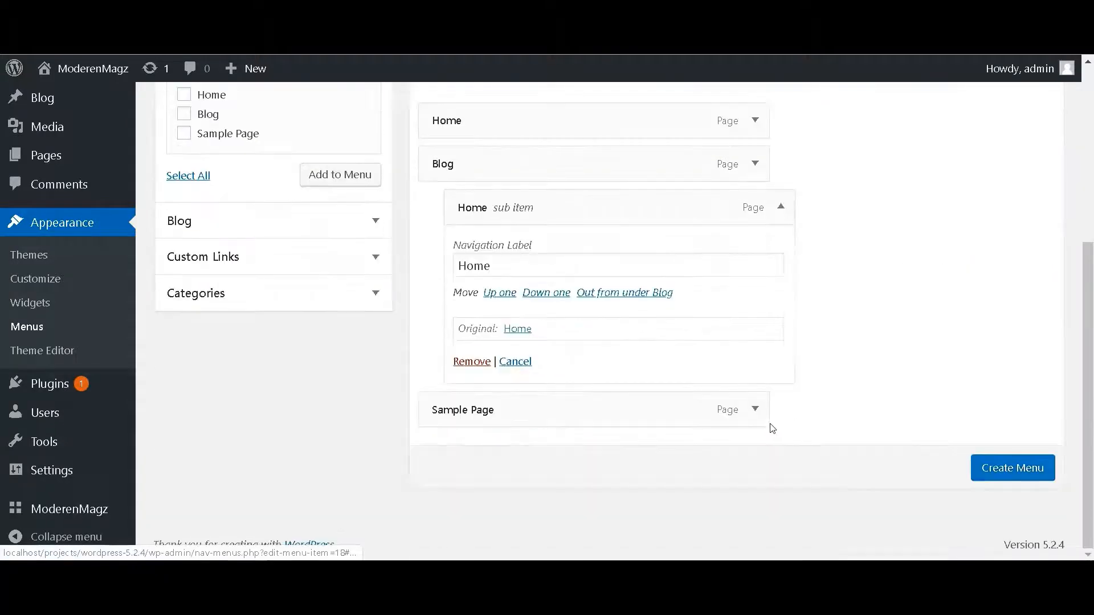
{"action": "left_click", "coordinate": [462, 365]}
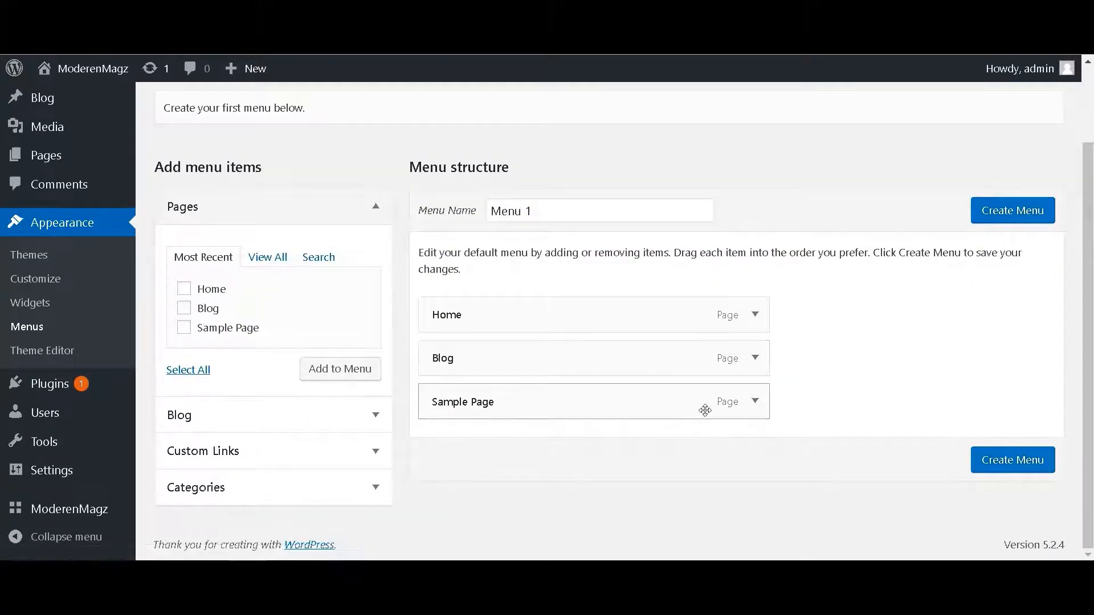
- Remove the Sample Page item from the menu structure and create the menu with the name Menu 1
{"action": "left_click", "coordinate": [753, 402]}
{"action": "scroll", "coordinate": [747, 407], "scroll_direction": "down", "scroll_amount": 3}
{"action": "left_click", "coordinate": [438, 407]}
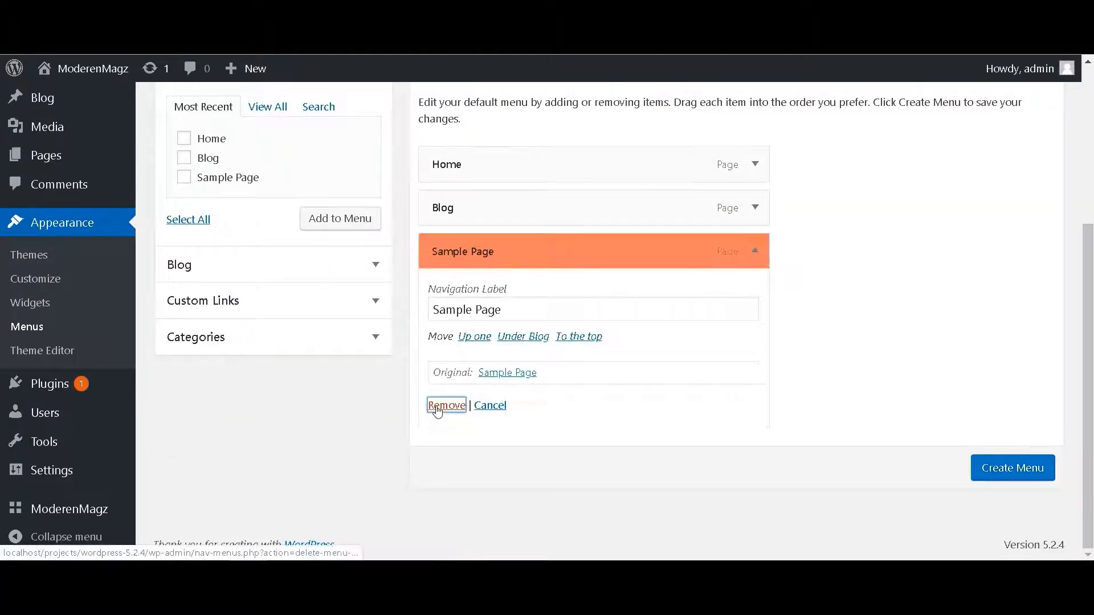
{"action": "left_click", "coordinate": [221, 417]}
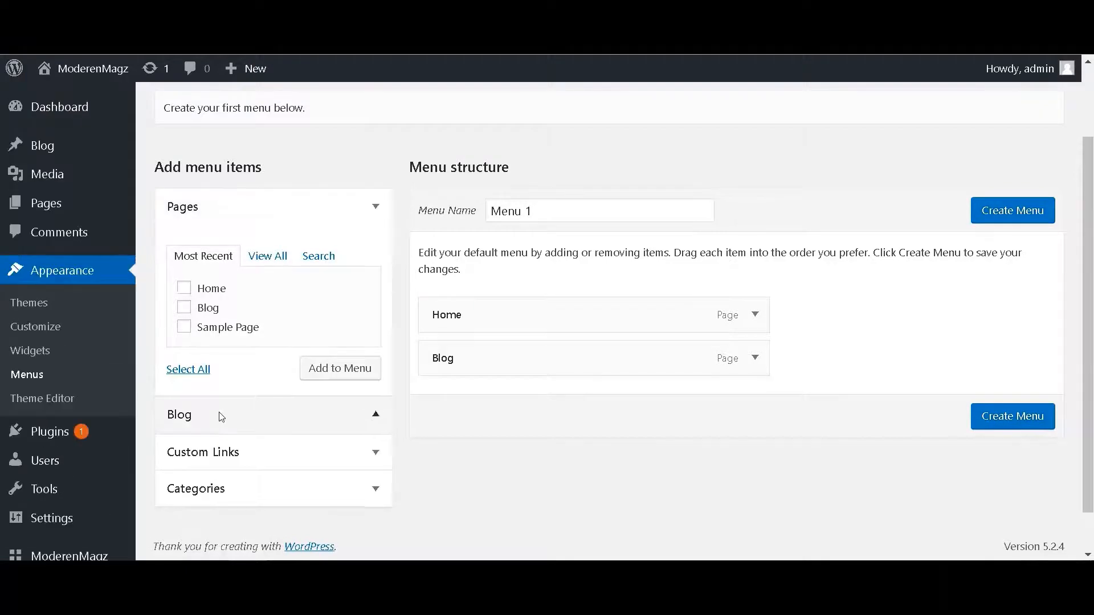
{"action": "left_click", "coordinate": [202, 452]}
{"action": "left_click", "coordinate": [990, 246]}
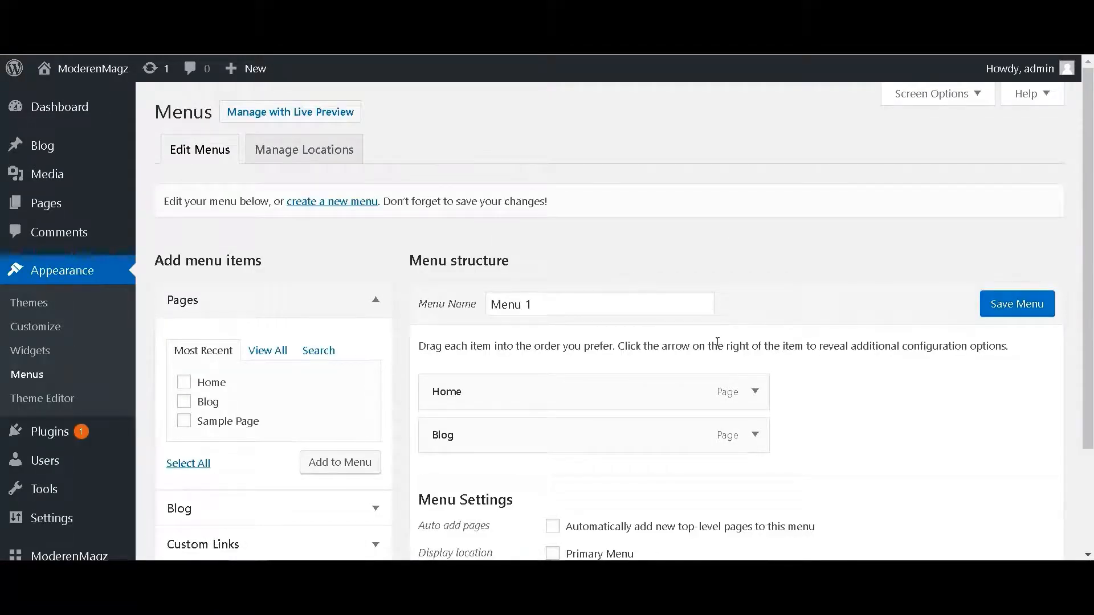
- Assign Menu 1 to the Primary Menu display location and save the menu
{"action": "scroll", "coordinate": [717, 342], "scroll_direction": "down", "scroll_amount": 2}
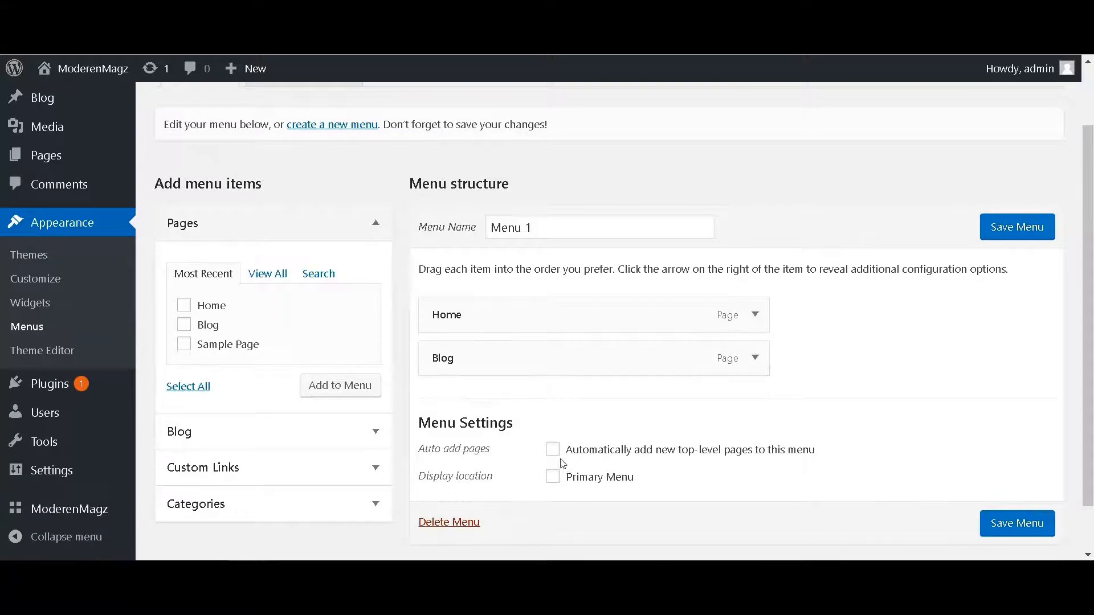
{"action": "left_click", "coordinate": [552, 477]}
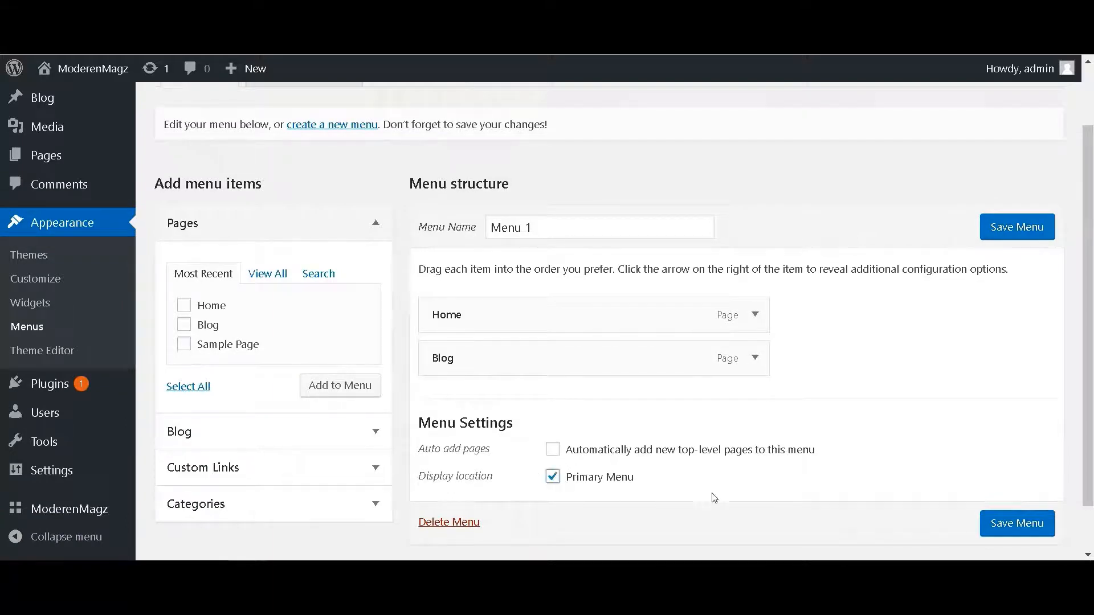
{"action": "left_click", "coordinate": [1016, 524]}
{"action": "scroll", "coordinate": [777, 391], "scroll_direction": "down", "scroll_amount": 3}
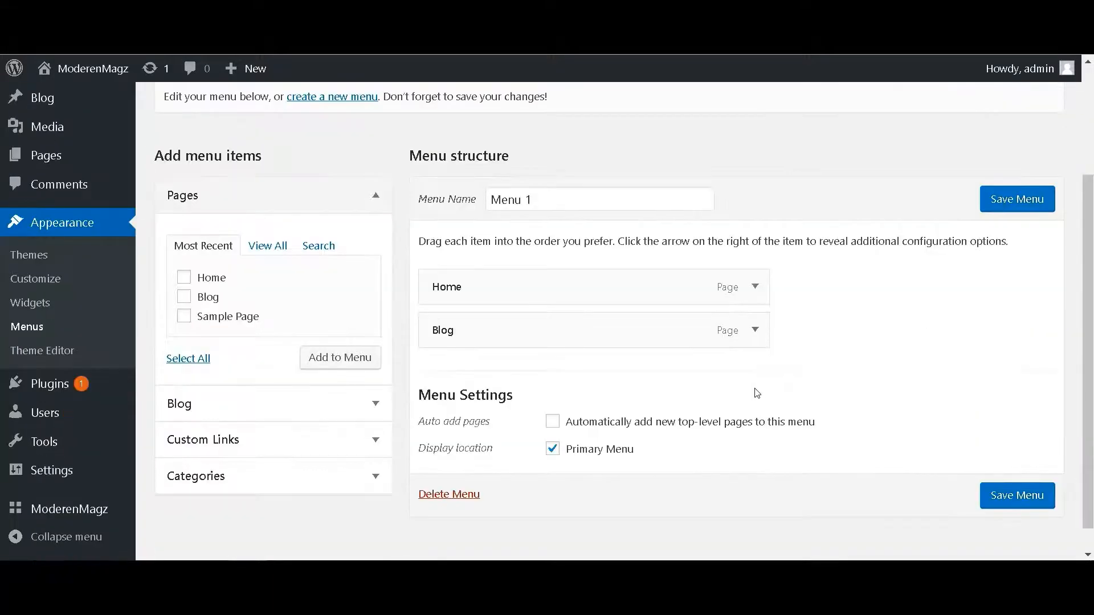
{"action": "scroll", "coordinate": [454, 279], "scroll_direction": "up", "scroll_amount": 2}
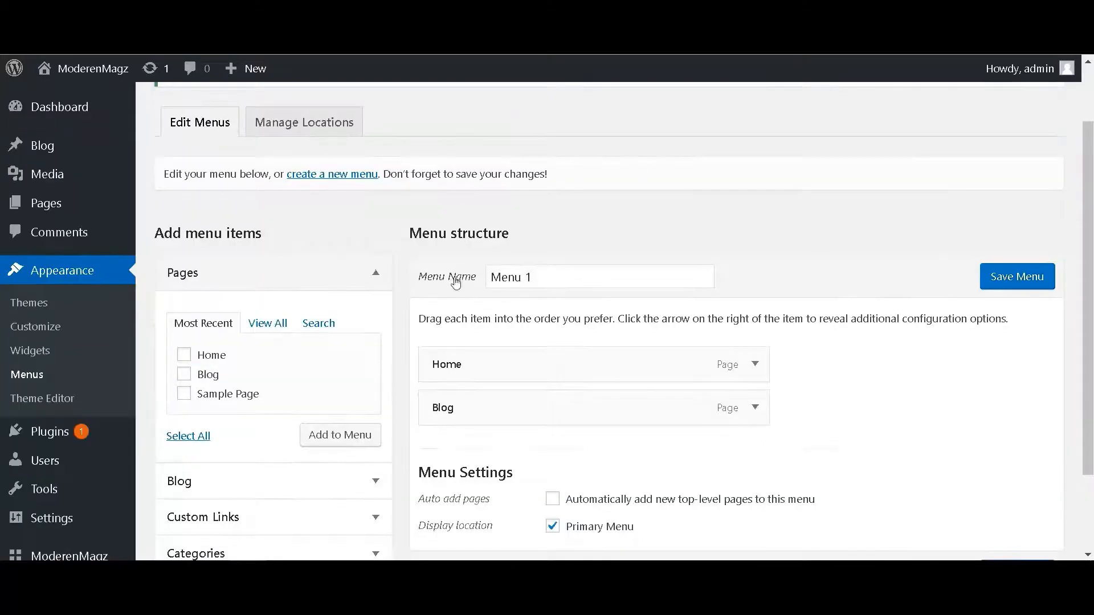
- Start a new menu and create it with the name menu-socmed
{"action": "left_click", "coordinate": [315, 174]}
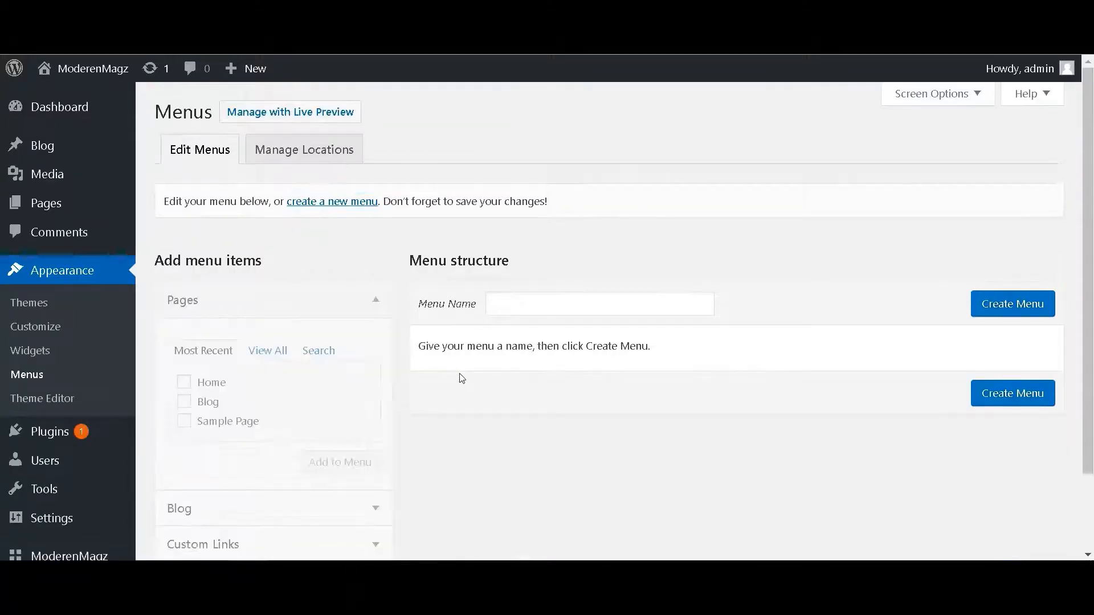
{"action": "left_click", "coordinate": [547, 302]}
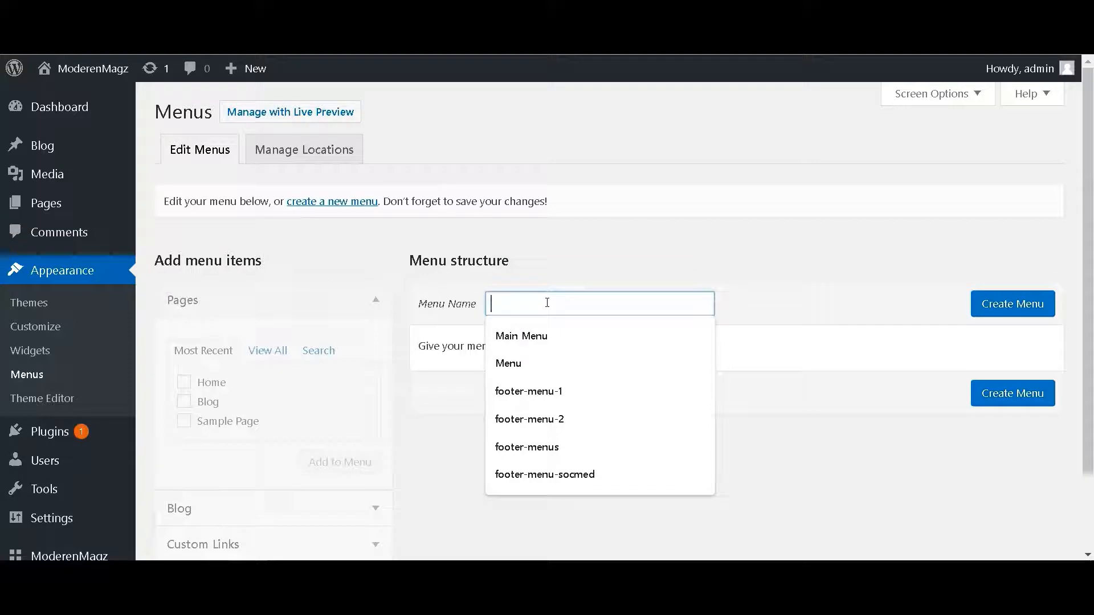
{"action": "type", "text": "menu"}
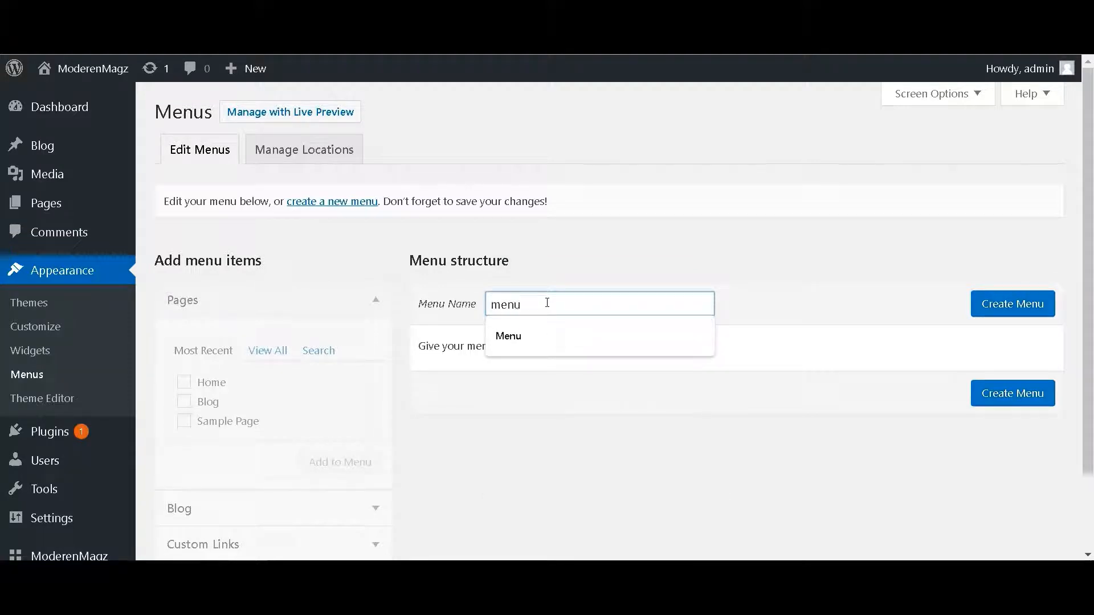
{"action": "type", "text": "-socmed"}
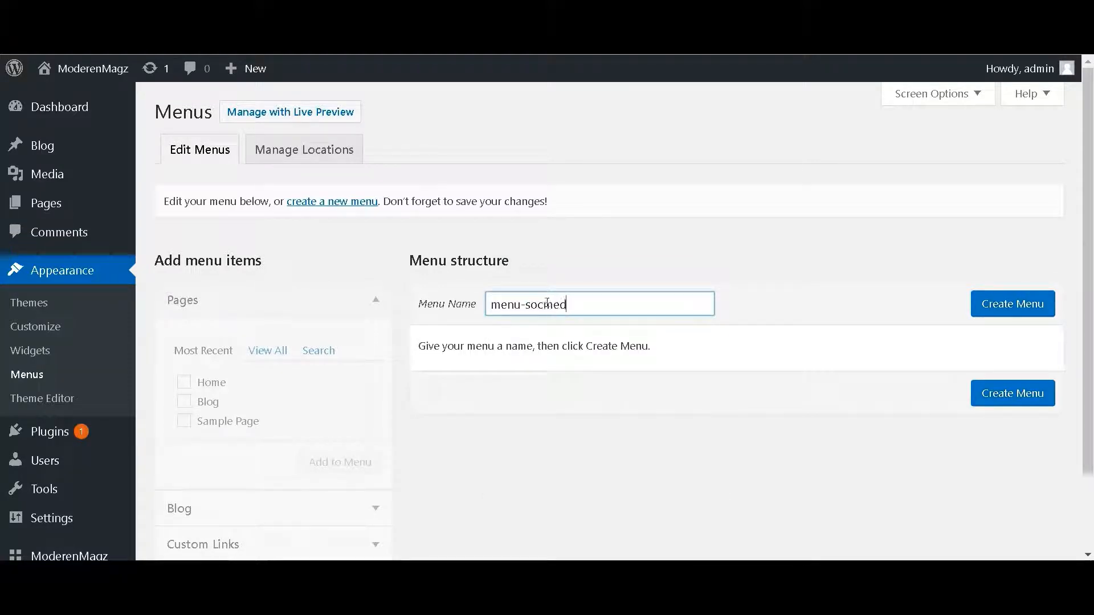
{"action": "left_click", "coordinate": [986, 307]}
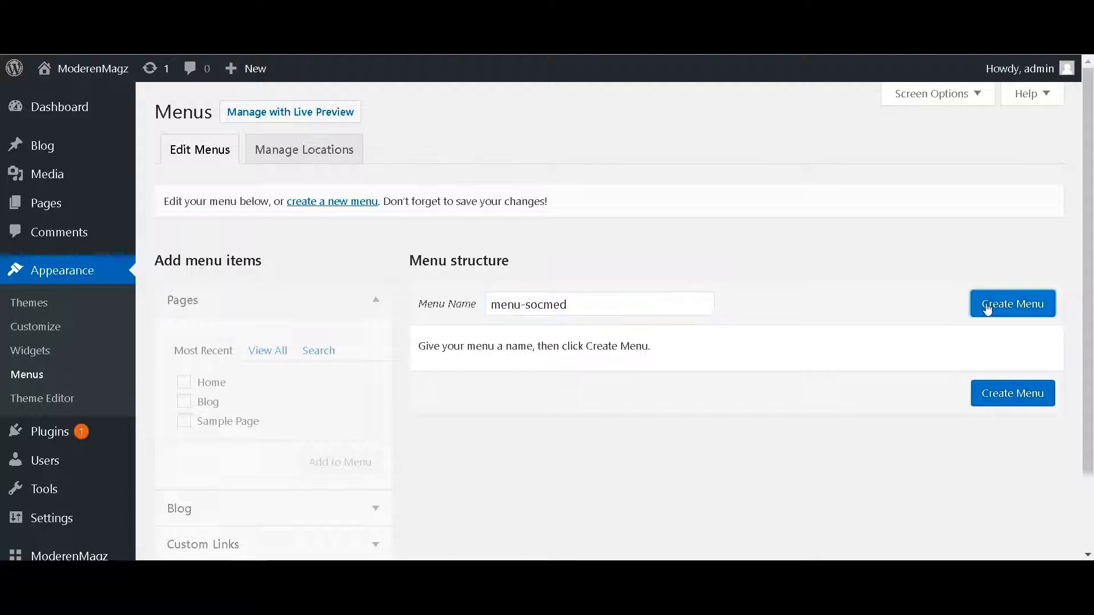
{"action": "scroll", "coordinate": [569, 413], "scroll_direction": "down", "scroll_amount": 3}
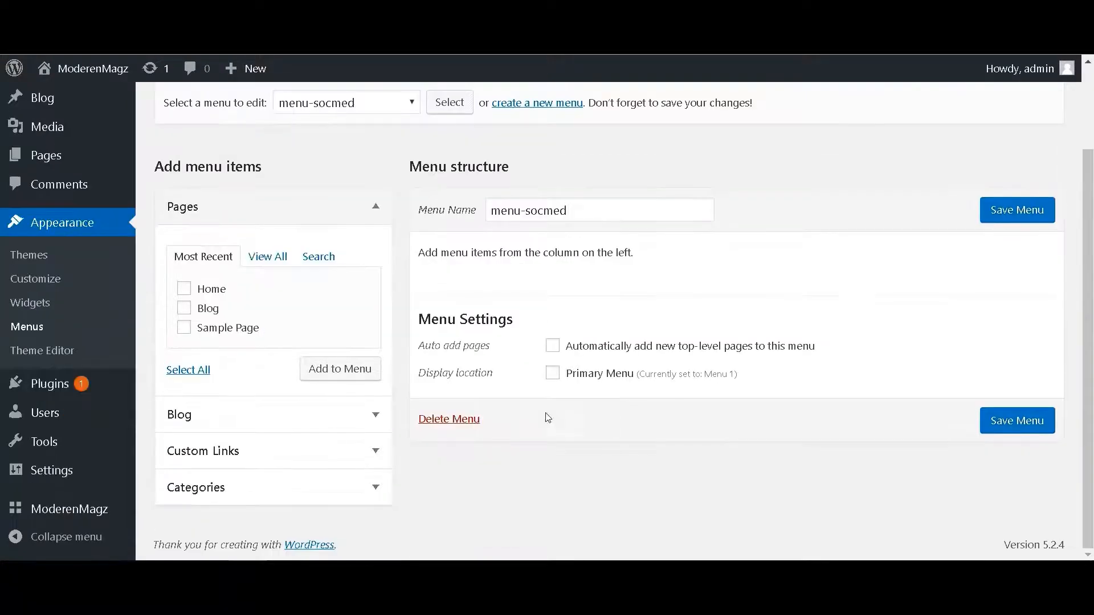
{"action": "left_click", "coordinate": [303, 441]}
{"action": "left_click", "coordinate": [320, 367]}
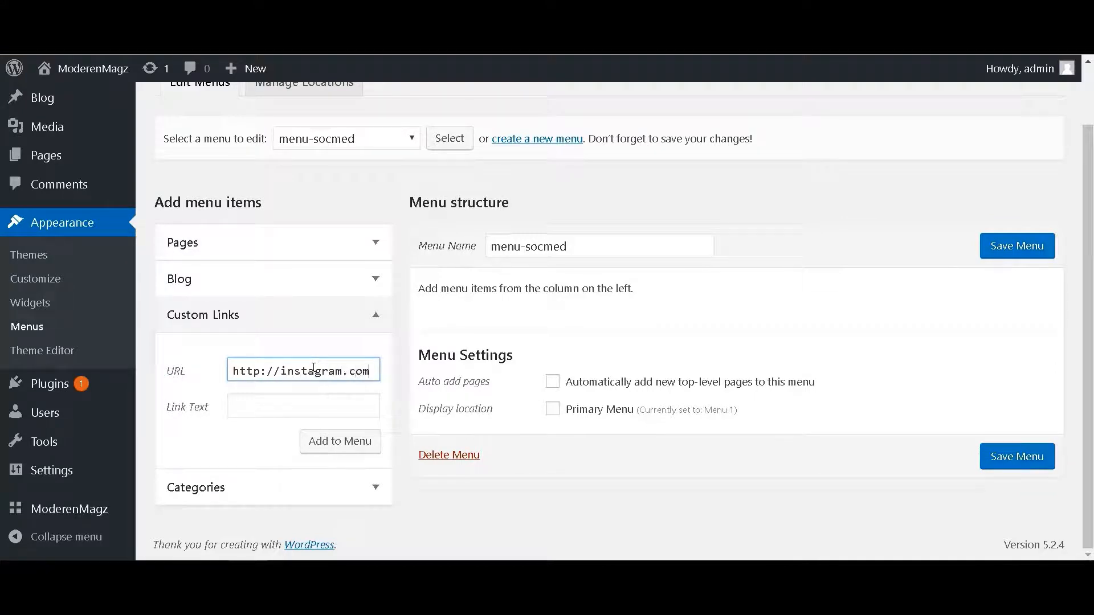
{"action": "type", "text": "I"}
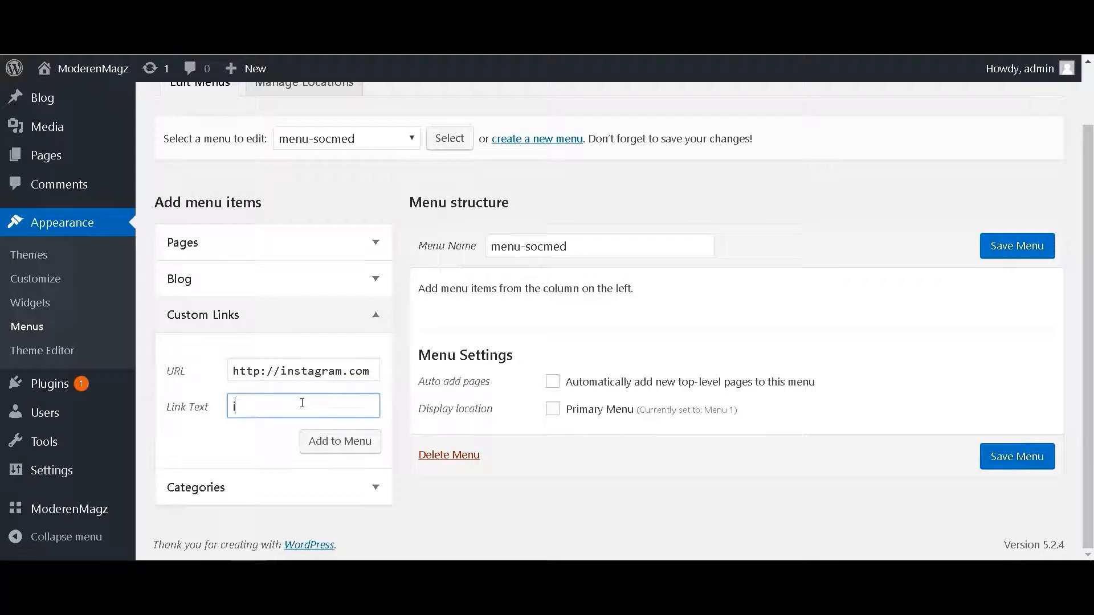
{"action": "type", "text": "nstagram"}
{"action": "left_click", "coordinate": [325, 442]}
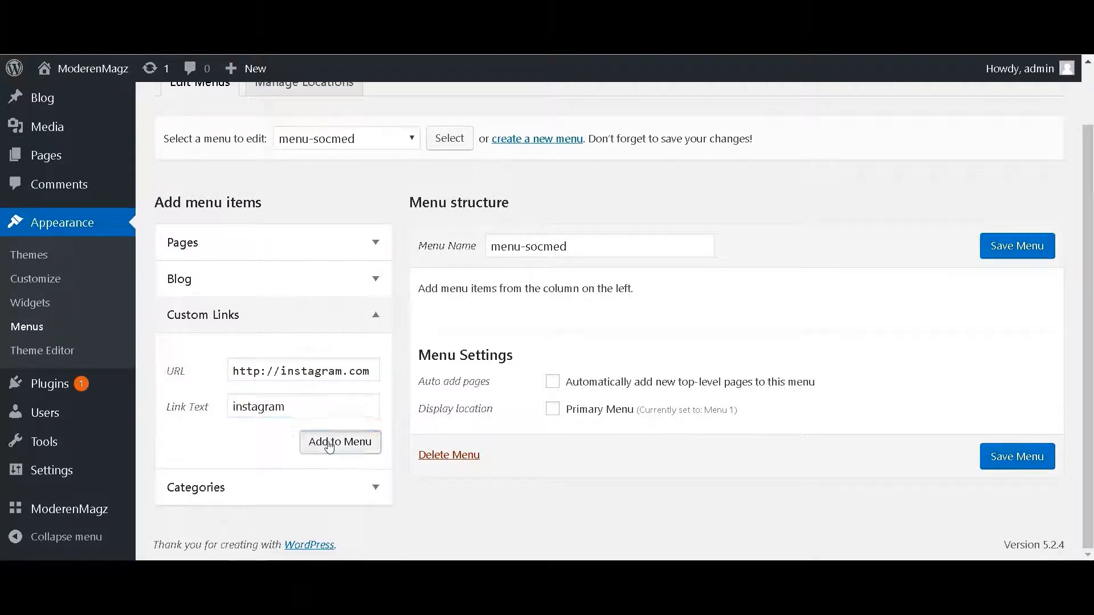
{"action": "left_click", "coordinate": [318, 337]}
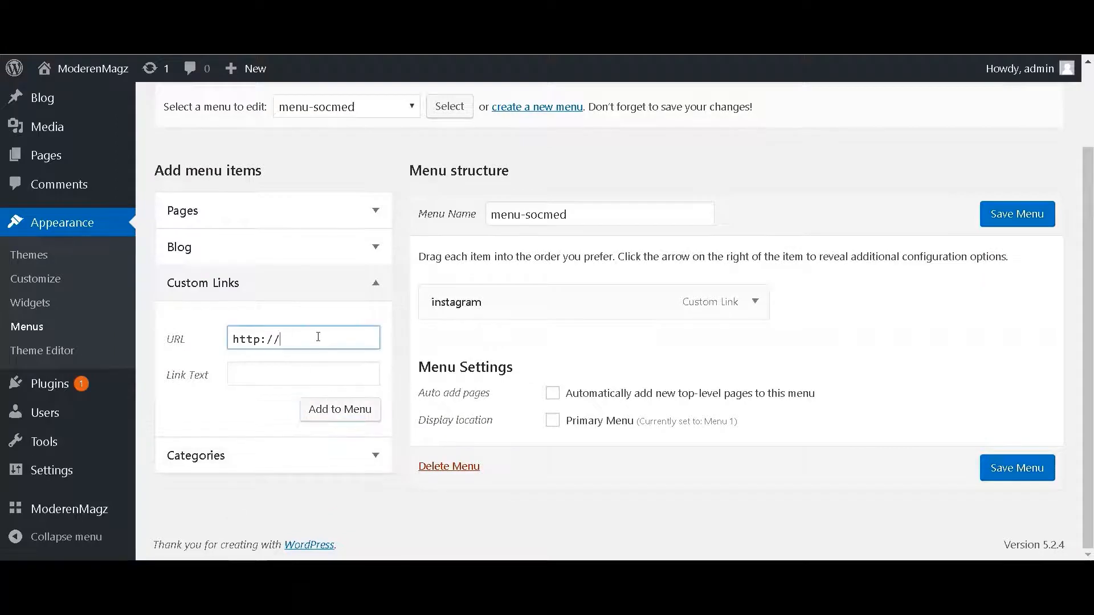
{"action": "type", "text": "a"}
{"action": "key", "text": "BackSpace"}
{"action": "type", "text": "facebook.com"}
{"action": "left_click", "coordinate": [295, 376]}
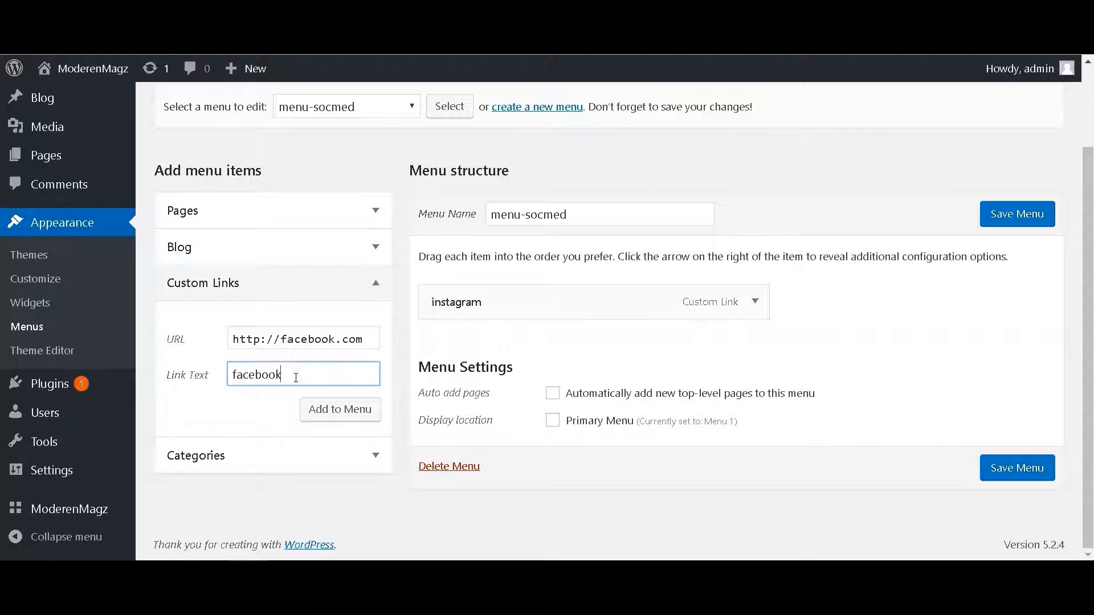
{"action": "type", "text": "facebook.com"}
{"action": "key", "text": "BackSpace"}
{"action": "key", "text": "BackSpace"}
{"action": "key", "text": "BackSpace"}
{"action": "key", "text": "BackSpace"}
{"action": "left_click", "coordinate": [370, 416]}
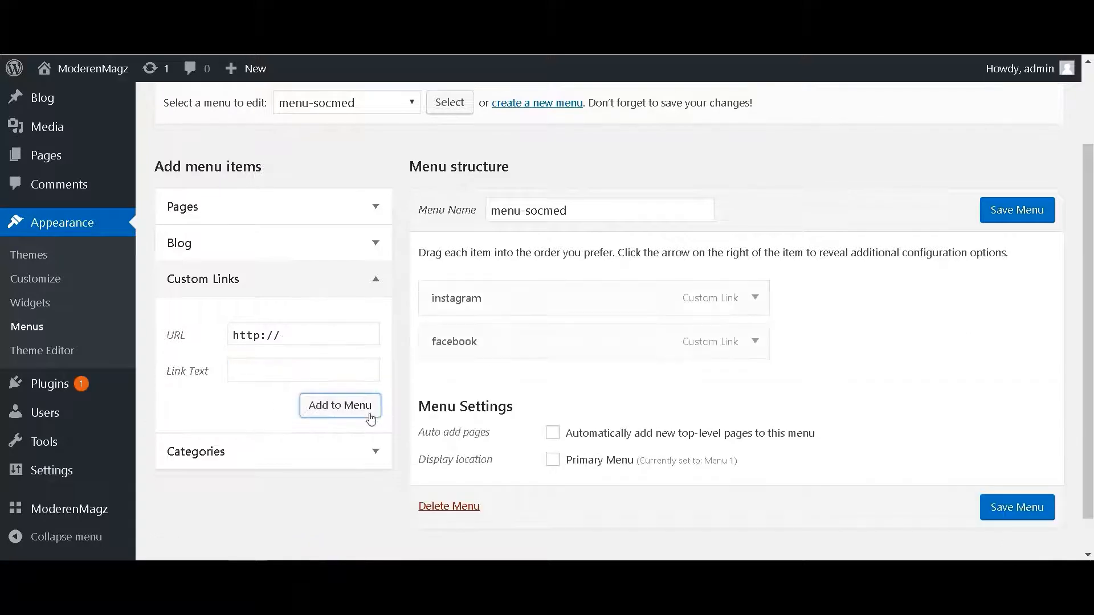
{"action": "left_click", "coordinate": [320, 333]}
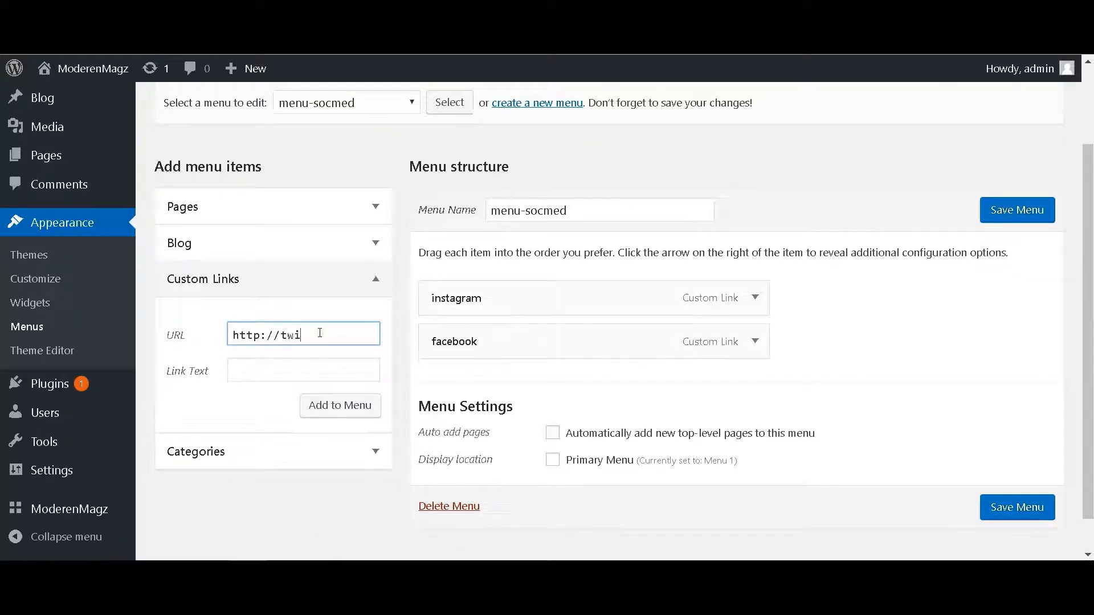
{"action": "type", "text": "twitter.com"}
{"action": "left_click", "coordinate": [279, 374]}
{"action": "type", "text": "t"}
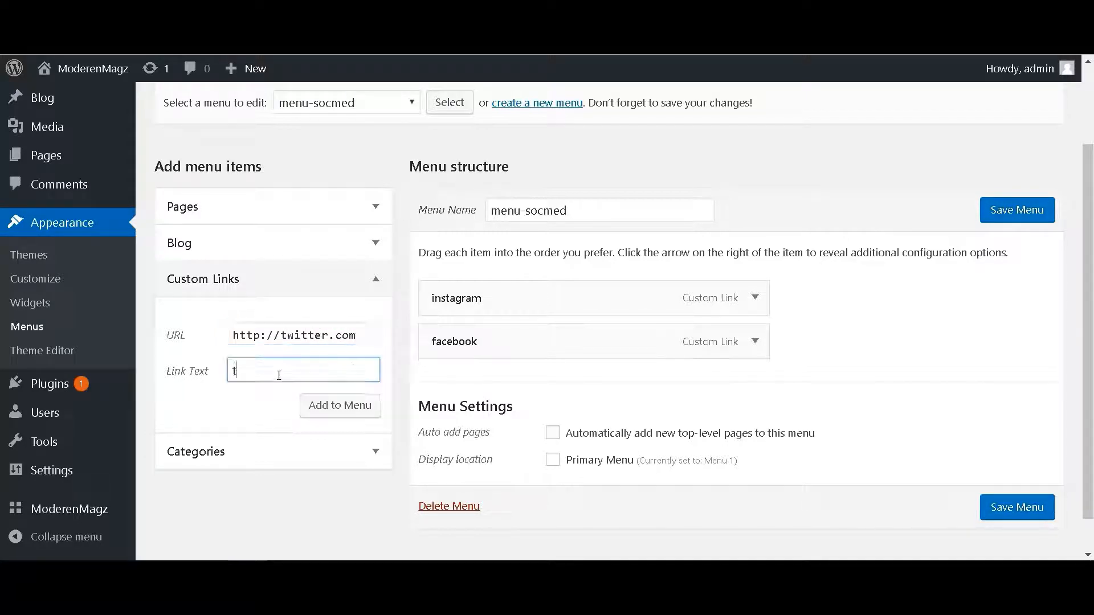
{"action": "type", "text": "witter"}
{"action": "left_click", "coordinate": [335, 407]}
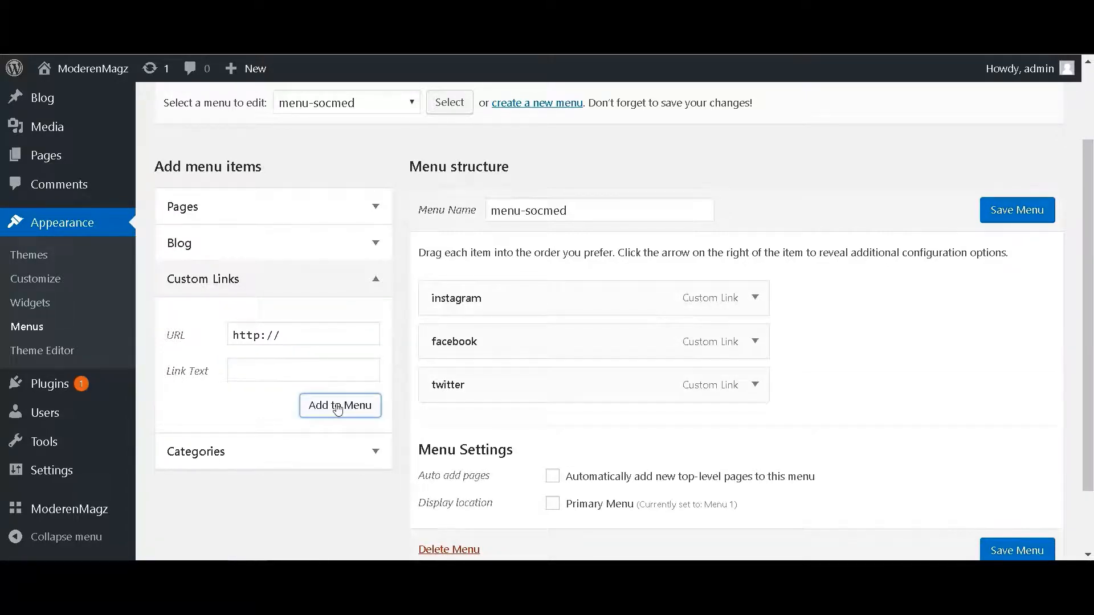
{"action": "left_click", "coordinate": [335, 336]}
{"action": "type", "text": "youtube.com"}
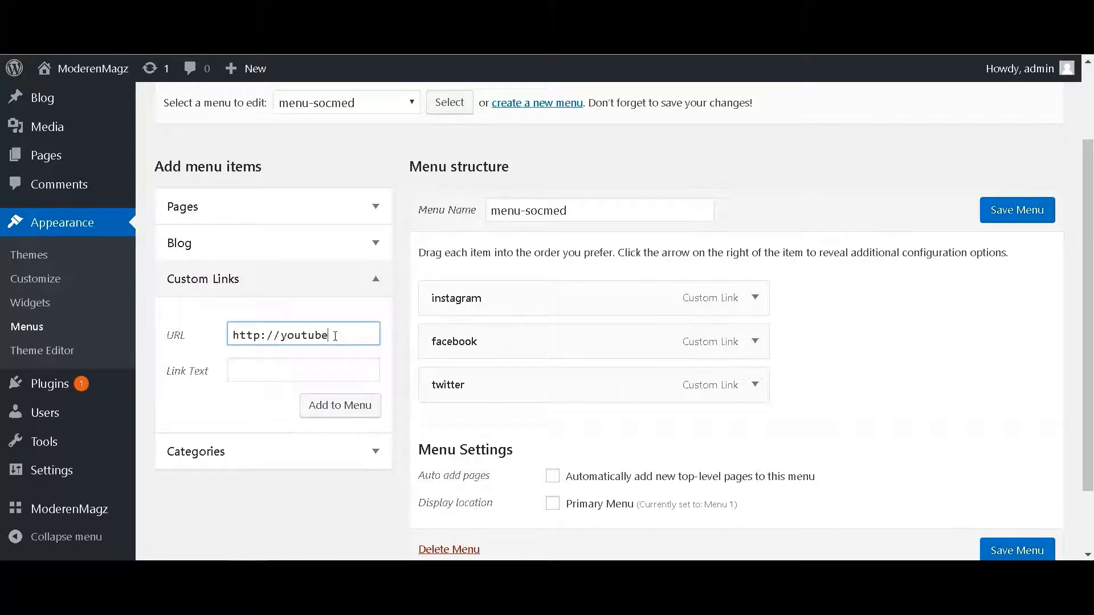
{"action": "left_click", "coordinate": [317, 368]}
{"action": "type", "text": "youtube"}
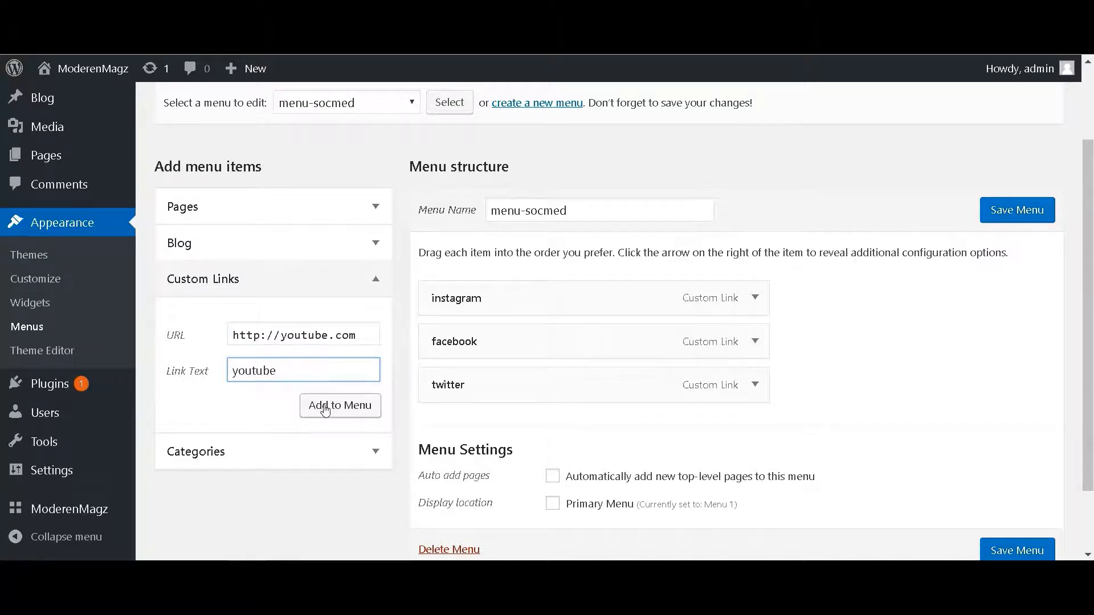
{"action": "left_click", "coordinate": [325, 407]}
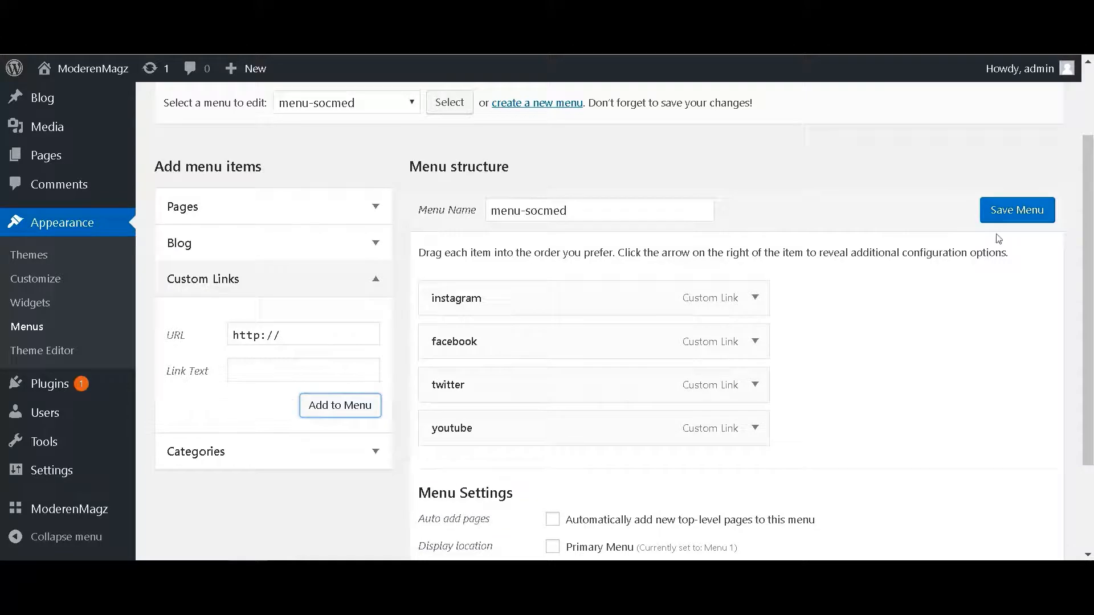
{"action": "scroll", "coordinate": [1022, 220], "scroll_direction": "down", "scroll_amount": 3}
{"action": "scroll", "coordinate": [1020, 219], "scroll_direction": "up", "scroll_amount": 3}
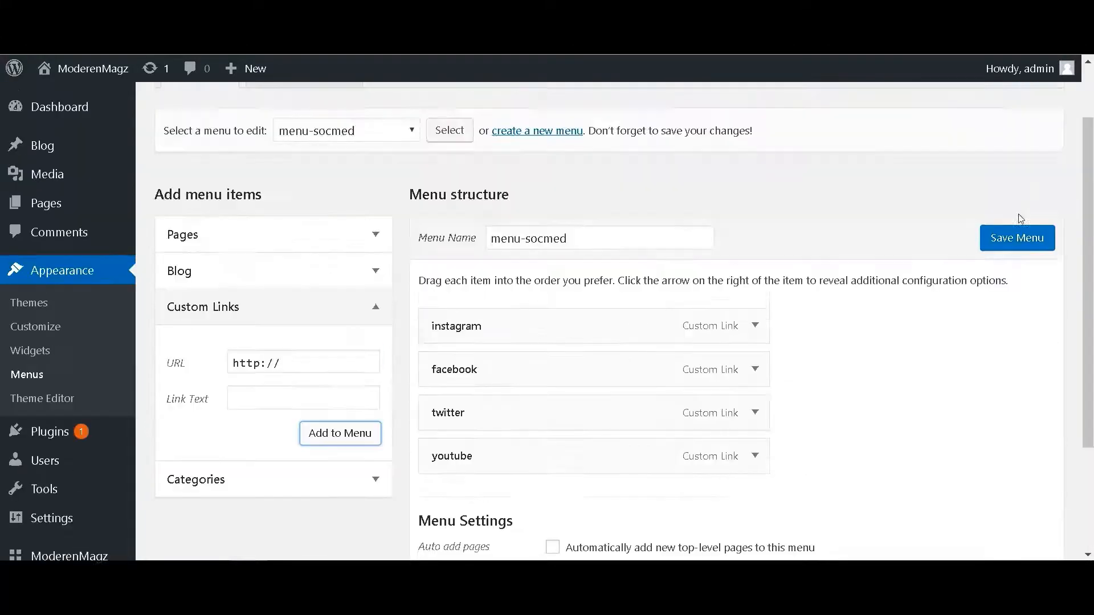
{"action": "left_click", "coordinate": [1019, 239]}
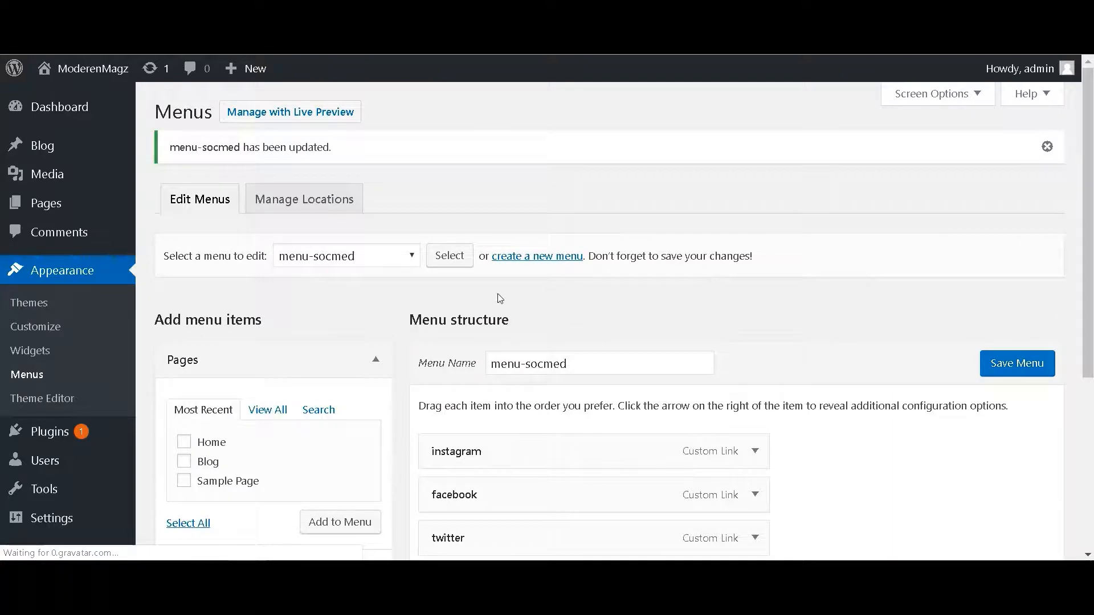
- Start another new menu and create it with the name menu-pages
{"action": "scroll", "coordinate": [674, 358], "scroll_direction": "down", "scroll_amount": 5}
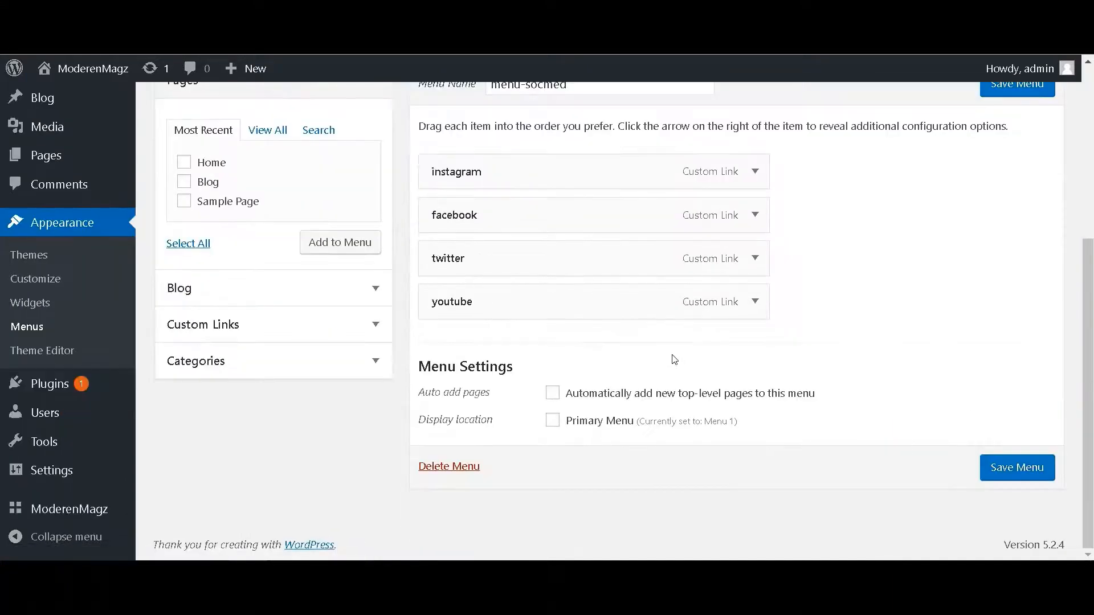
{"action": "scroll", "coordinate": [669, 361], "scroll_direction": "up", "scroll_amount": 5}
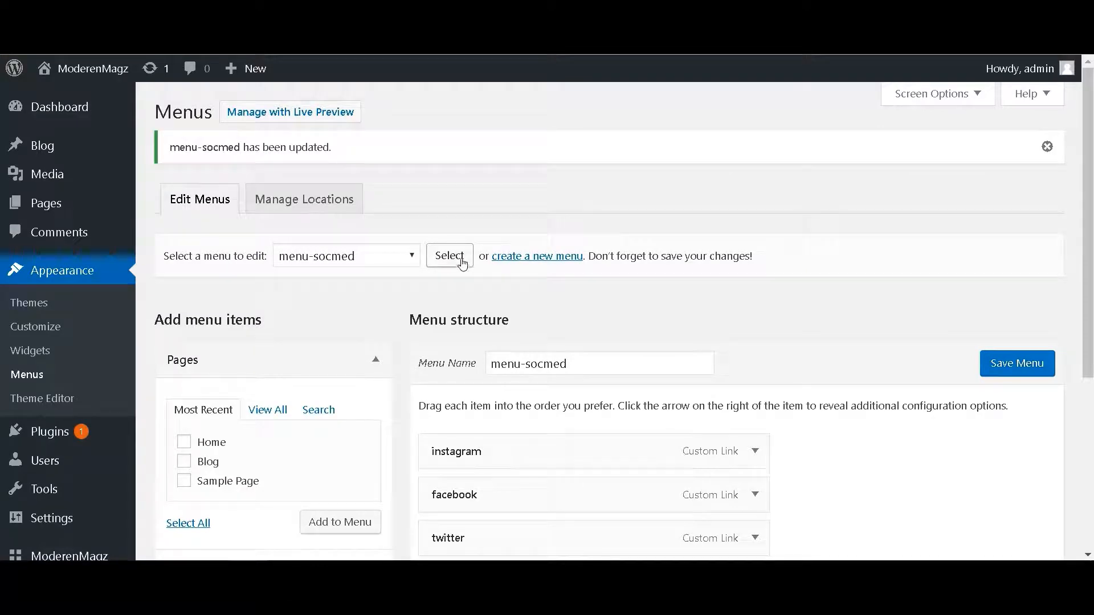
{"action": "left_click", "coordinate": [504, 257]}
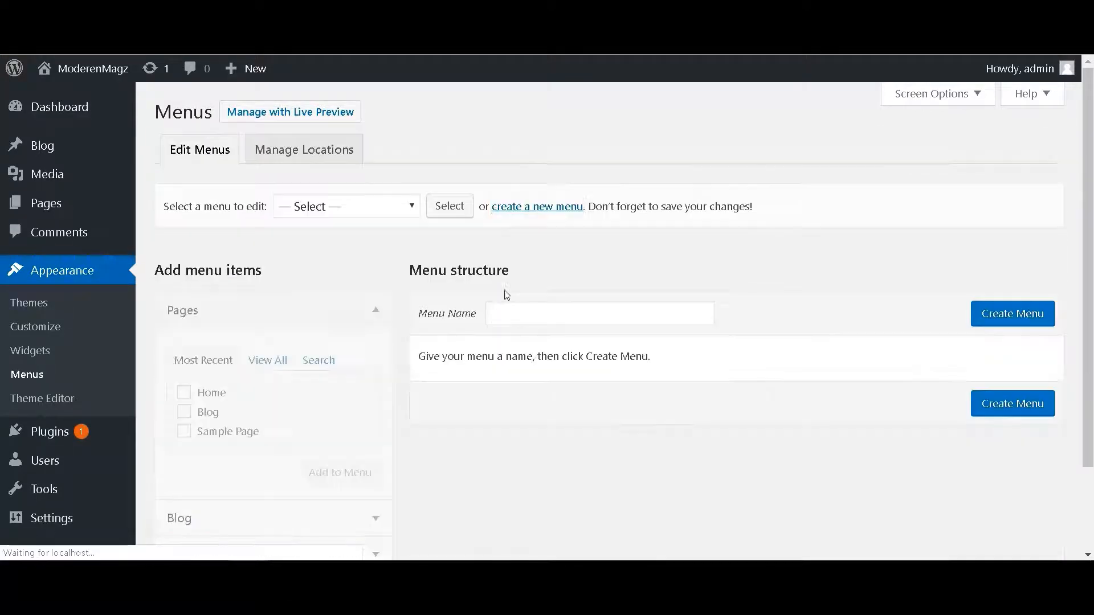
{"action": "left_click", "coordinate": [511, 312]}
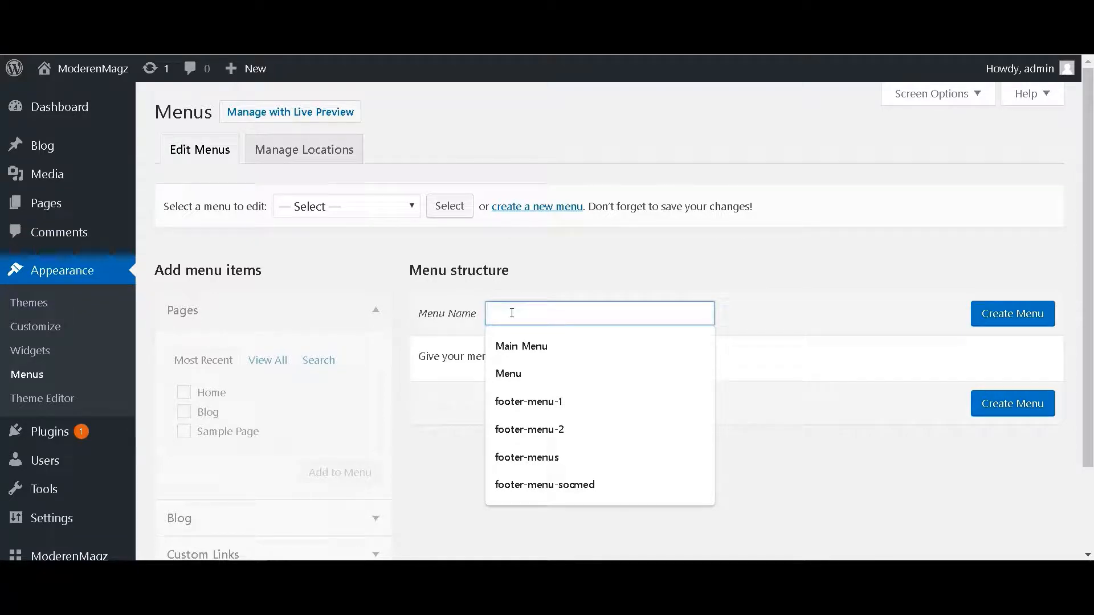
{"action": "type", "text": "menu-"}
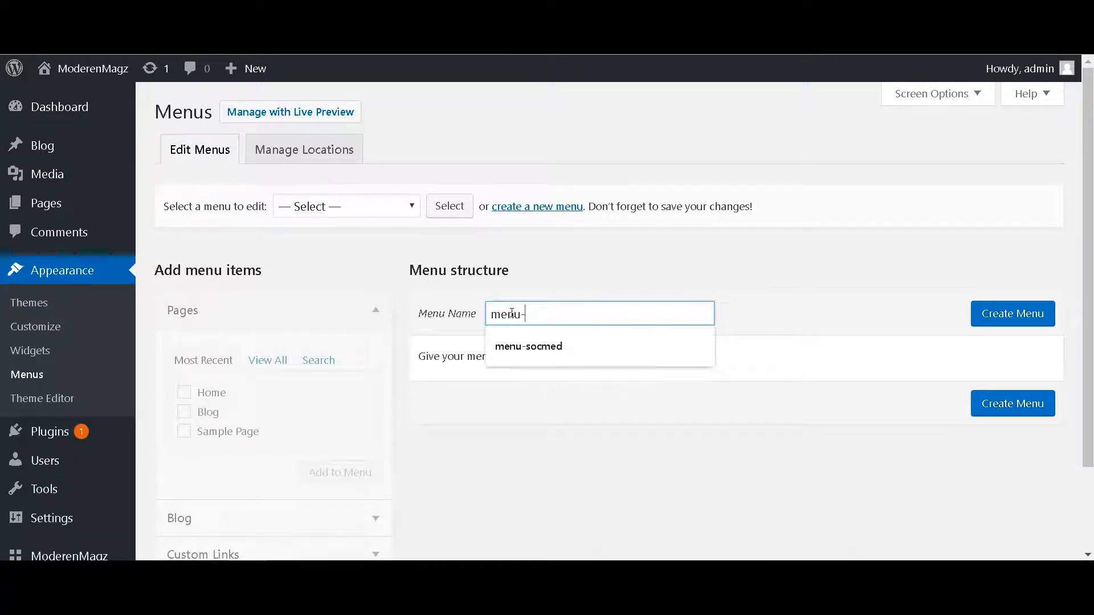
{"action": "type", "text": "pag"}
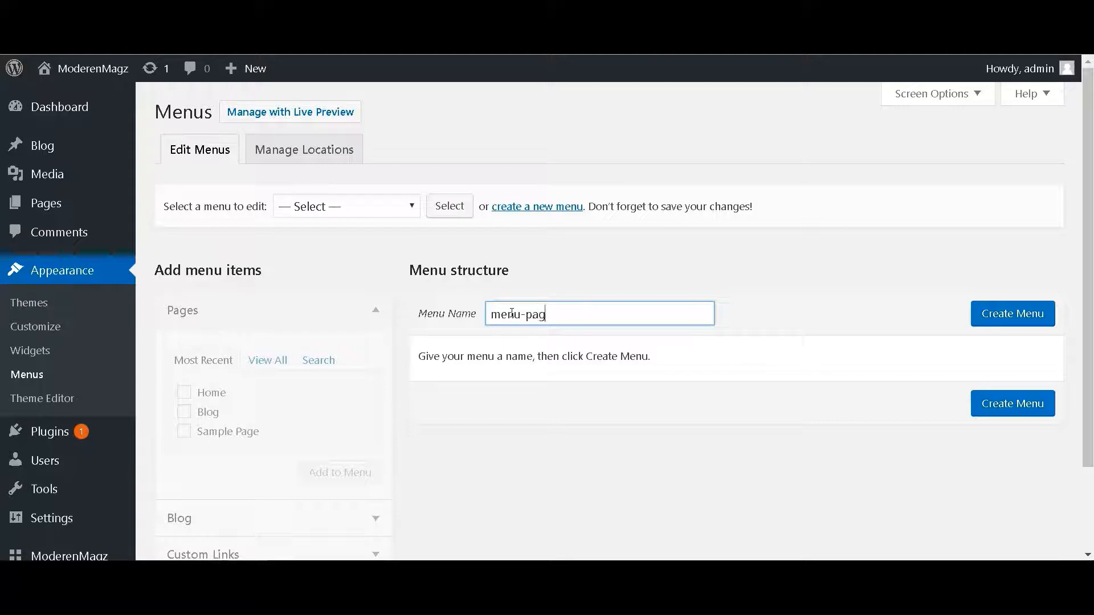
{"action": "type", "text": "es"}
{"action": "left_click", "coordinate": [997, 316]}
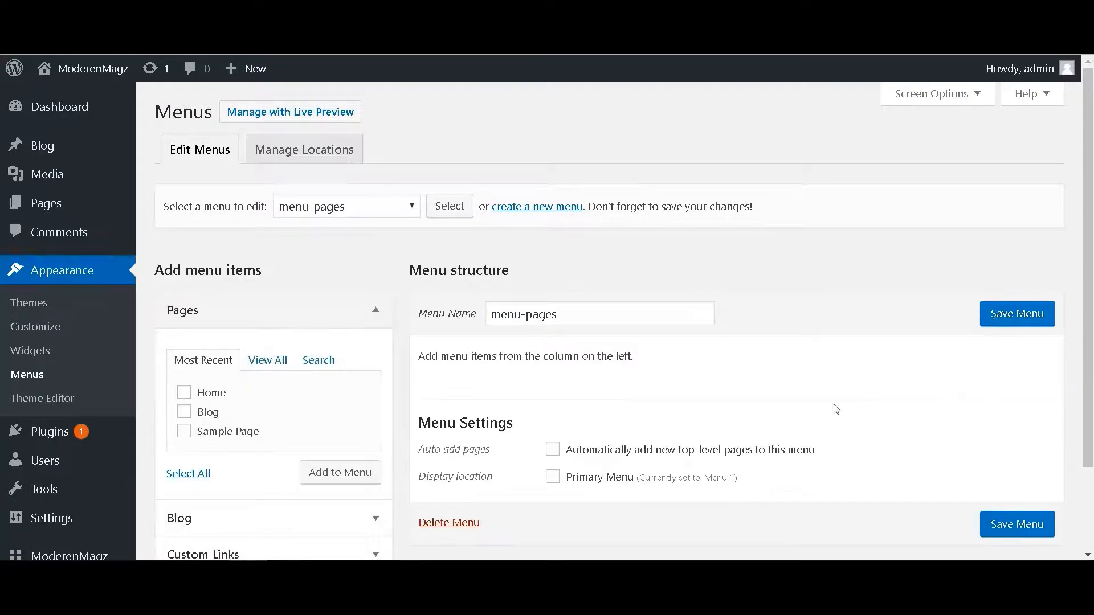
- Add the Blog, Sample Page and Home pages to menu-pages in that order and save the menu
{"action": "scroll", "coordinate": [362, 392], "scroll_direction": "down", "scroll_amount": 2}
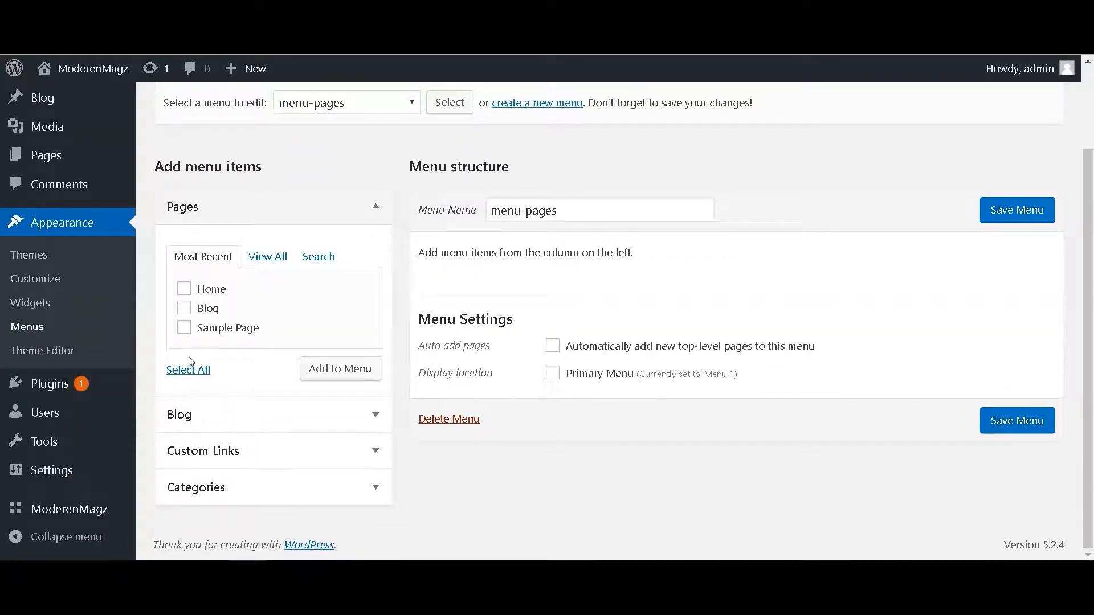
{"action": "left_click", "coordinate": [184, 310]}
{"action": "left_click", "coordinate": [333, 371]}
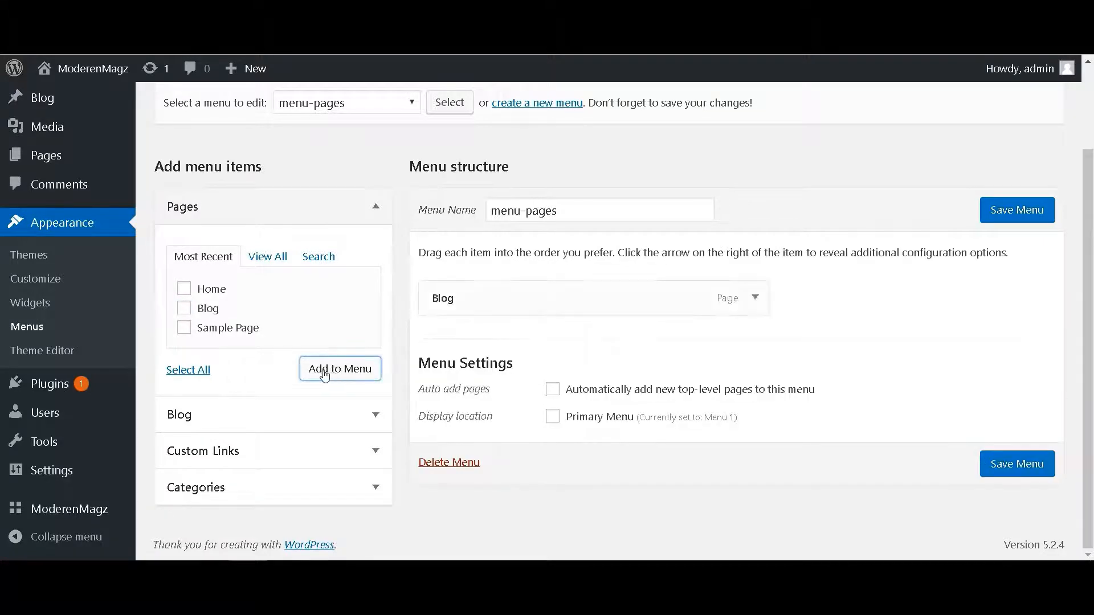
{"action": "left_click", "coordinate": [183, 327]}
{"action": "left_click", "coordinate": [325, 379]}
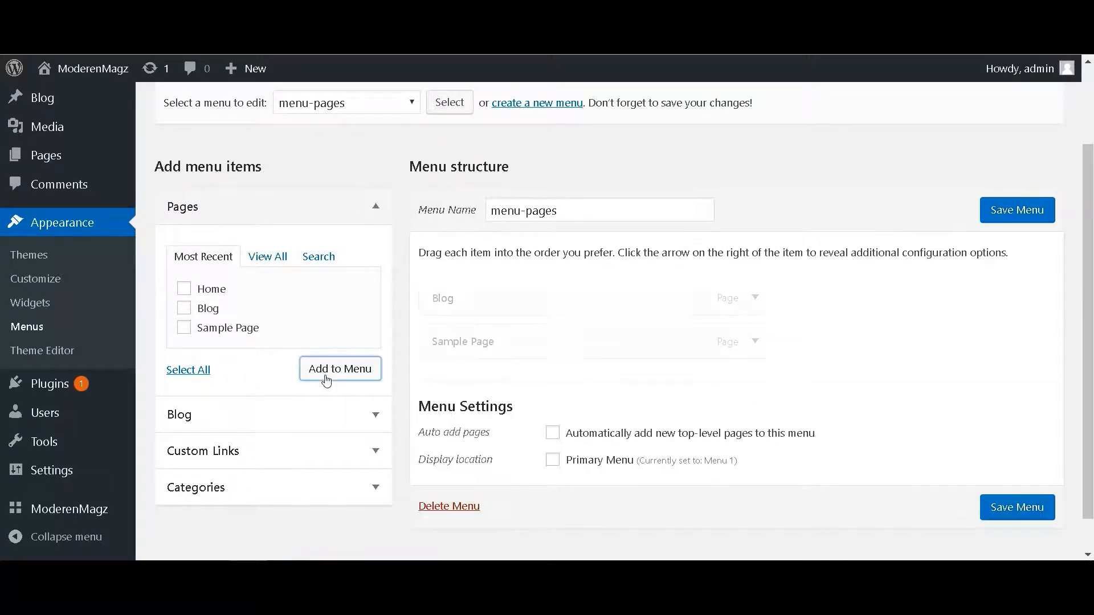
{"action": "left_click", "coordinate": [213, 295]}
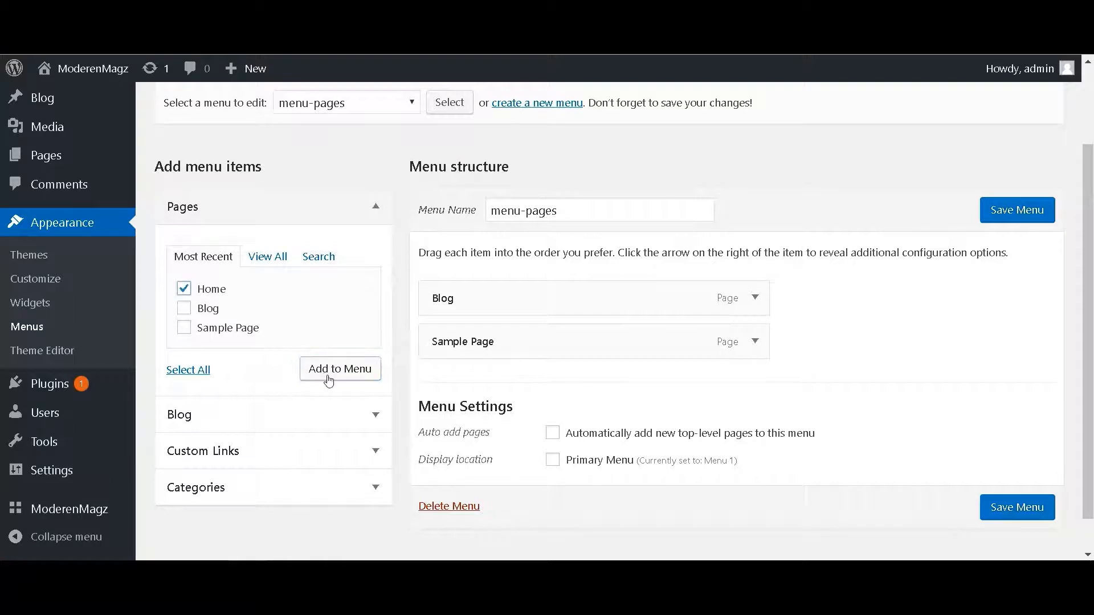
{"action": "left_click", "coordinate": [335, 369]}
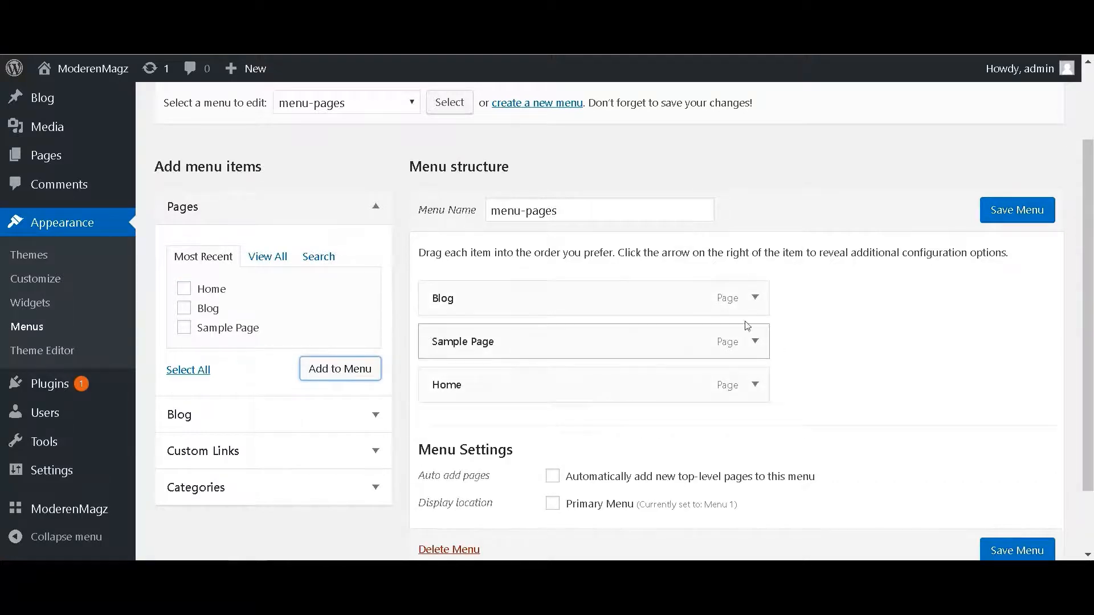
{"action": "left_click", "coordinate": [1018, 212]}
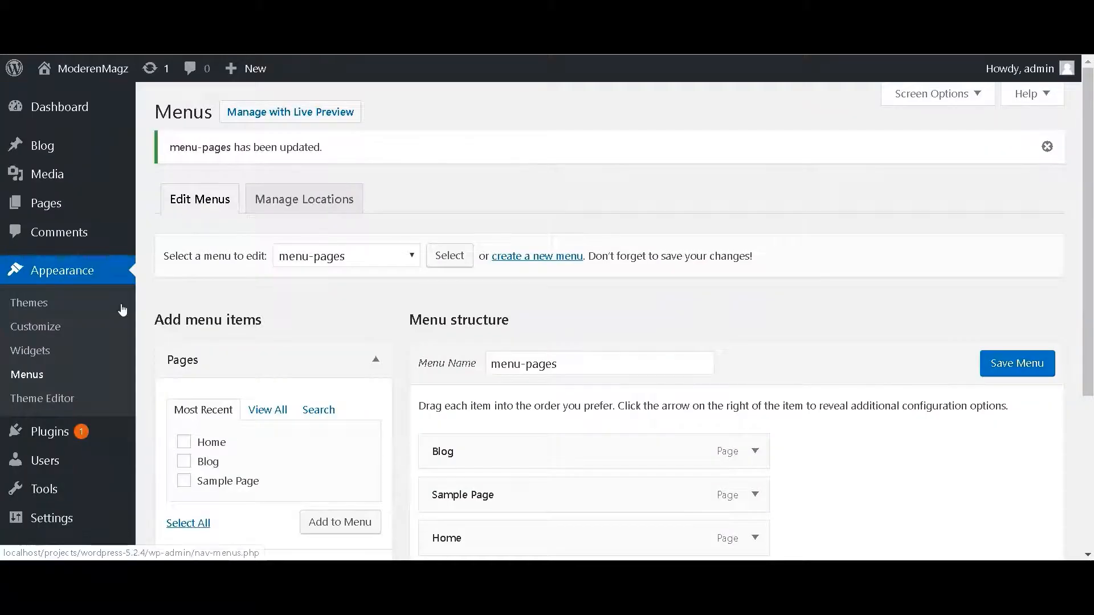
- Go to the widget management page and expand the Footer Sidebar area
{"action": "left_click", "coordinate": [45, 355]}
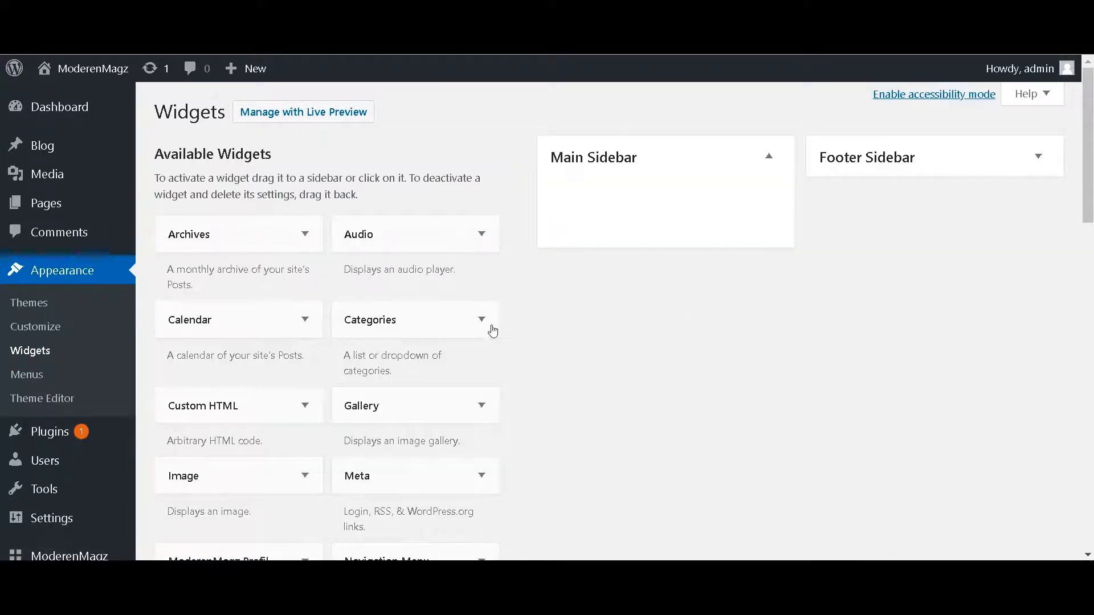
{"action": "left_click", "coordinate": [999, 165]}
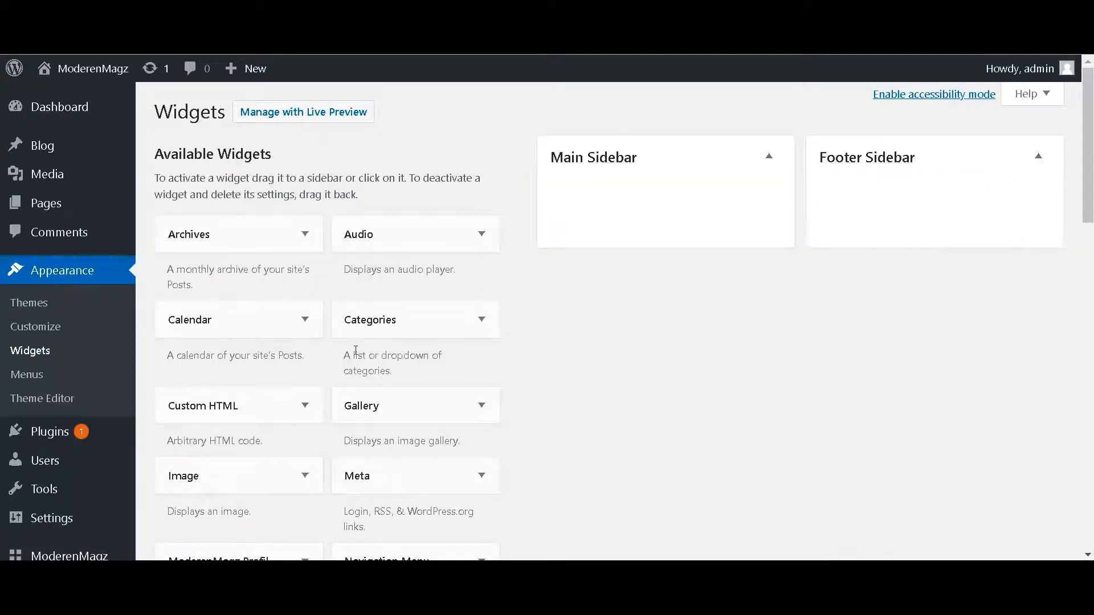
- Look through the list of available widgets for ones suited to the main and footer sidebars
{"action": "scroll", "coordinate": [283, 402], "scroll_direction": "down", "scroll_amount": 6}
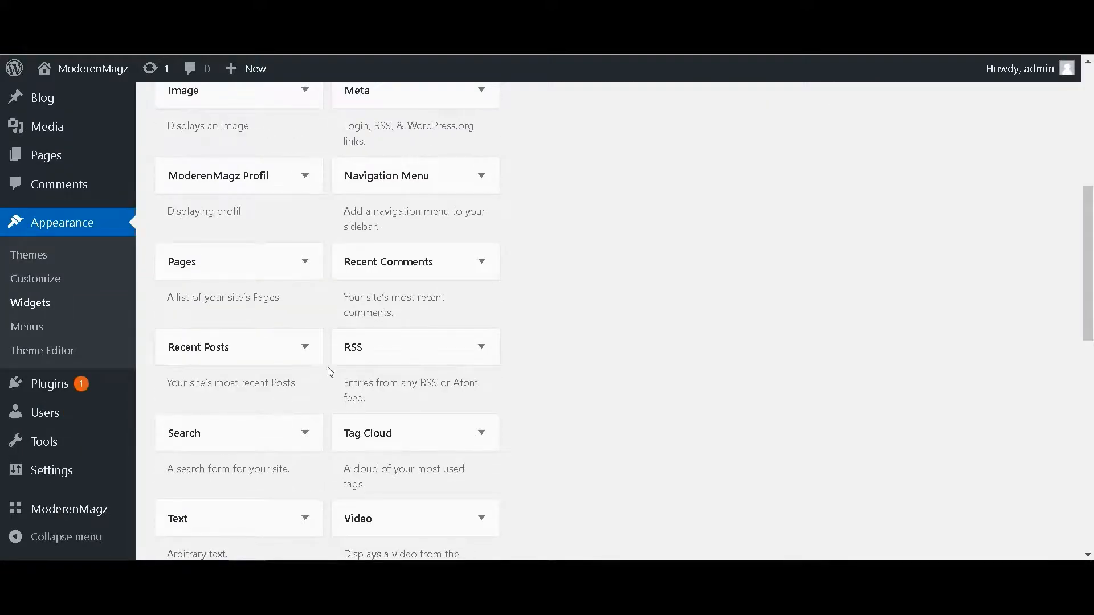
{"action": "scroll", "coordinate": [330, 372], "scroll_direction": "down", "scroll_amount": 3}
{"action": "scroll", "coordinate": [397, 383], "scroll_direction": "up", "scroll_amount": 1}
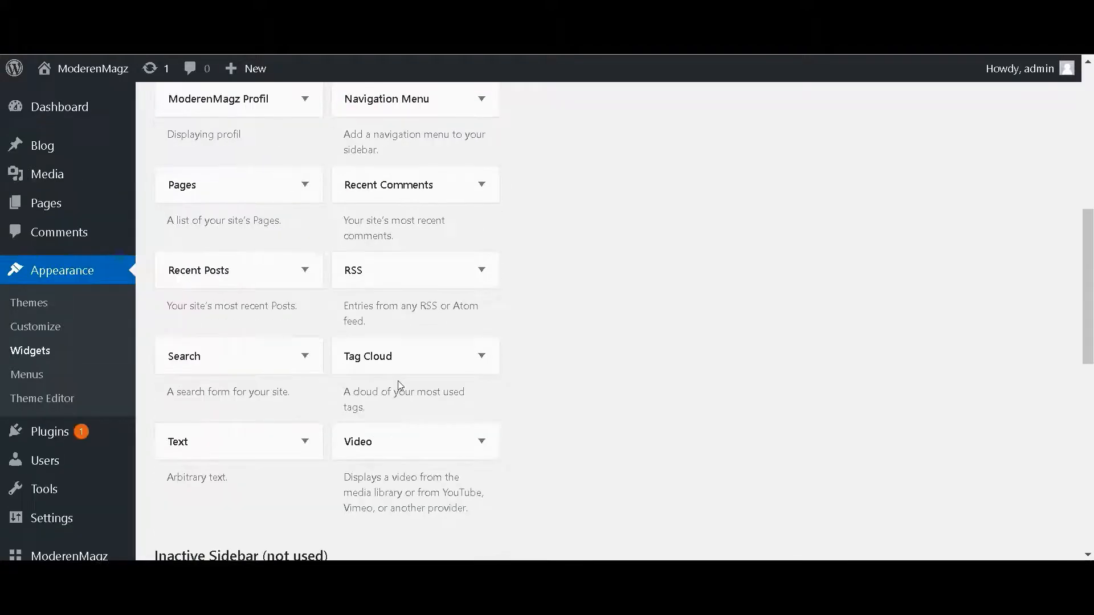
{"action": "scroll", "coordinate": [398, 382], "scroll_direction": "up", "scroll_amount": 2}
{"action": "scroll", "coordinate": [400, 386], "scroll_direction": "up", "scroll_amount": 1}
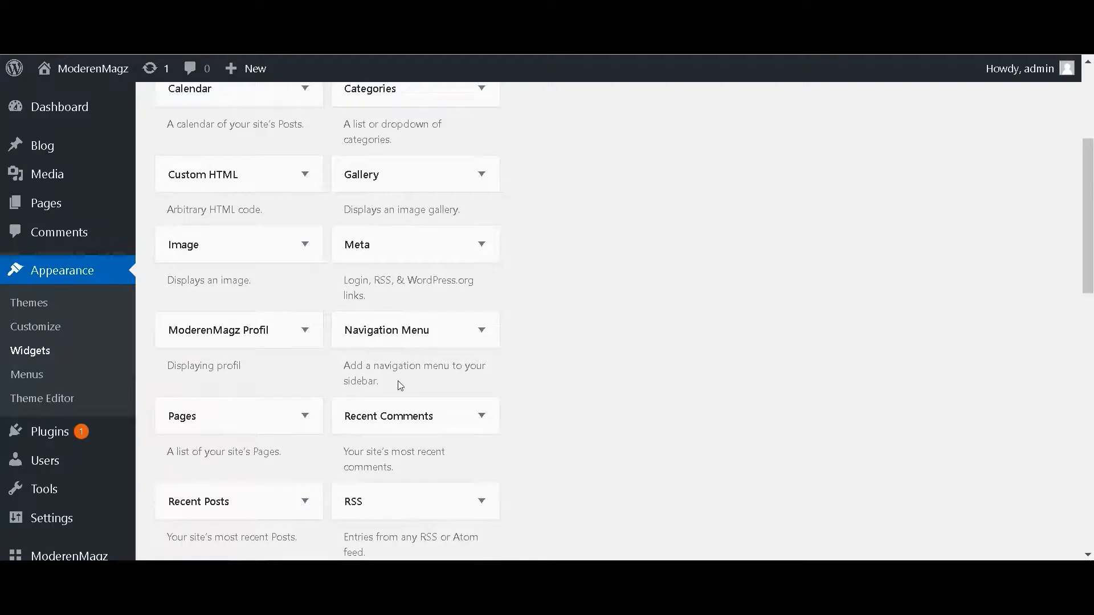
{"action": "scroll", "coordinate": [401, 386], "scroll_direction": "up", "scroll_amount": 2}
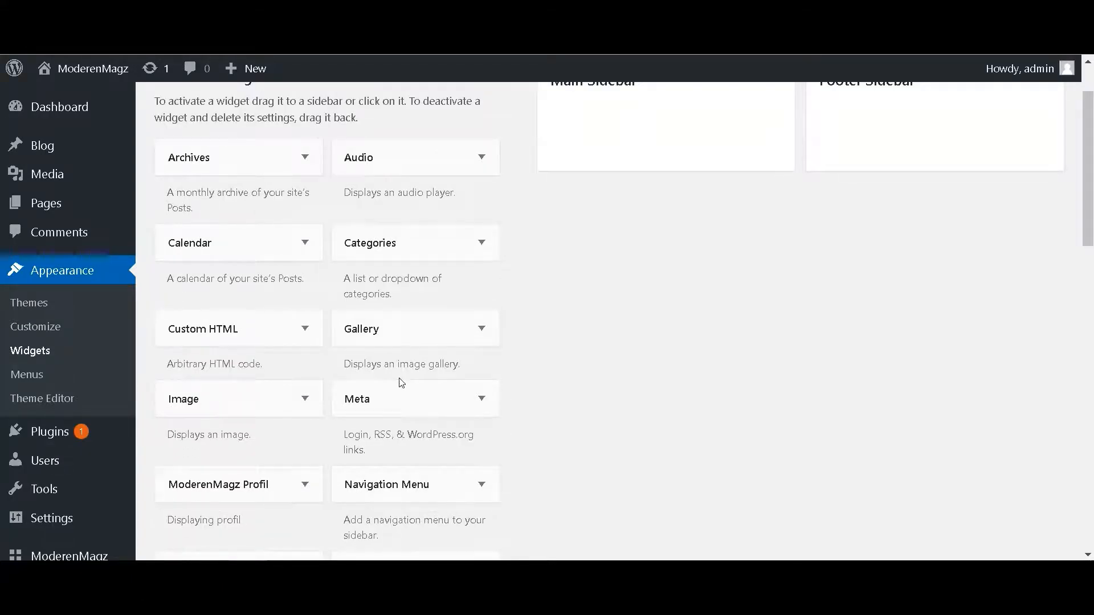
{"action": "scroll", "coordinate": [401, 382], "scroll_direction": "down", "scroll_amount": 1}
{"action": "scroll", "coordinate": [402, 382], "scroll_direction": "down", "scroll_amount": 4}
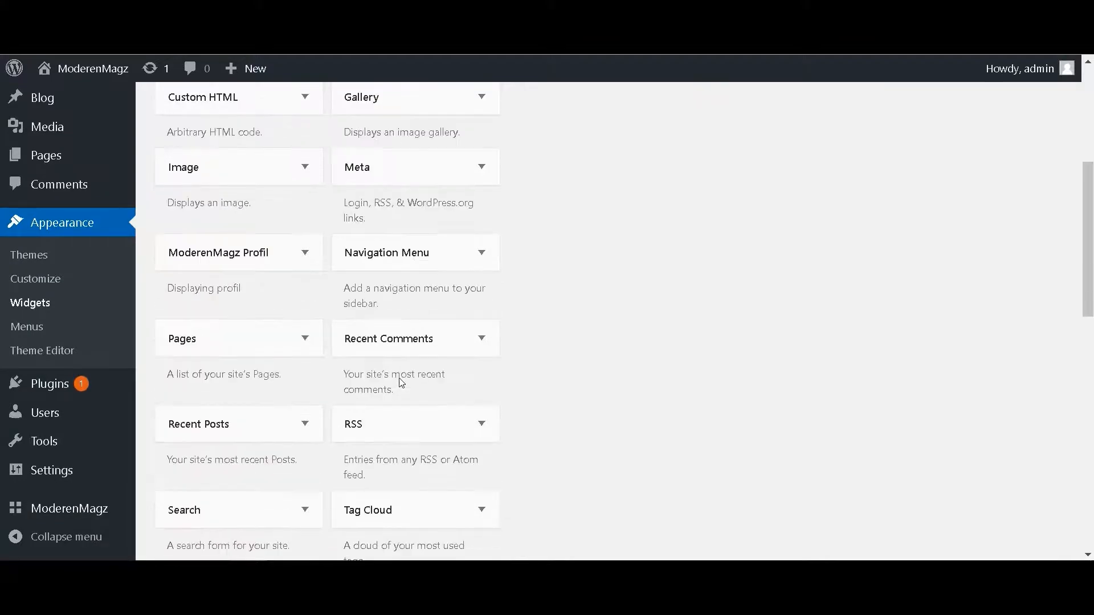
{"action": "scroll", "coordinate": [402, 382], "scroll_direction": "down", "scroll_amount": 5}
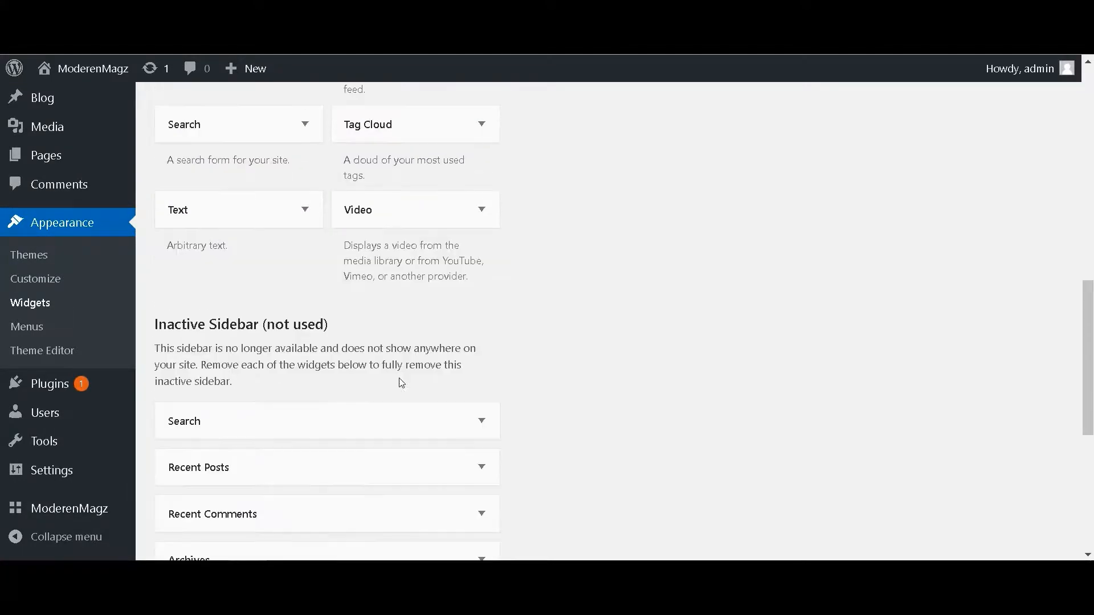
{"action": "scroll", "coordinate": [402, 382], "scroll_direction": "up", "scroll_amount": 10}
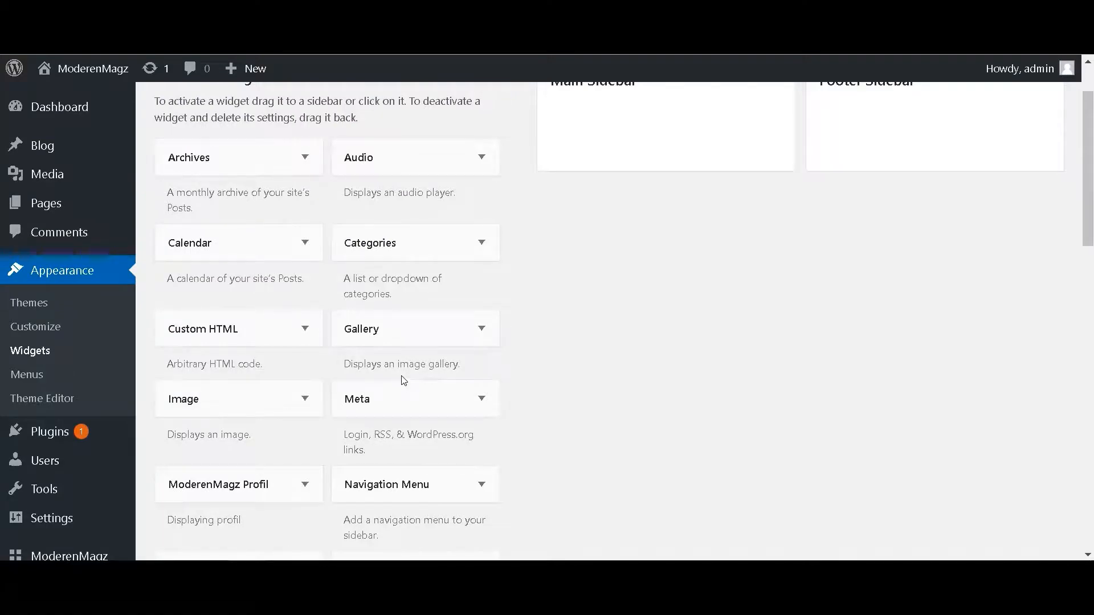
{"action": "scroll", "coordinate": [404, 382], "scroll_direction": "up", "scroll_amount": 1}
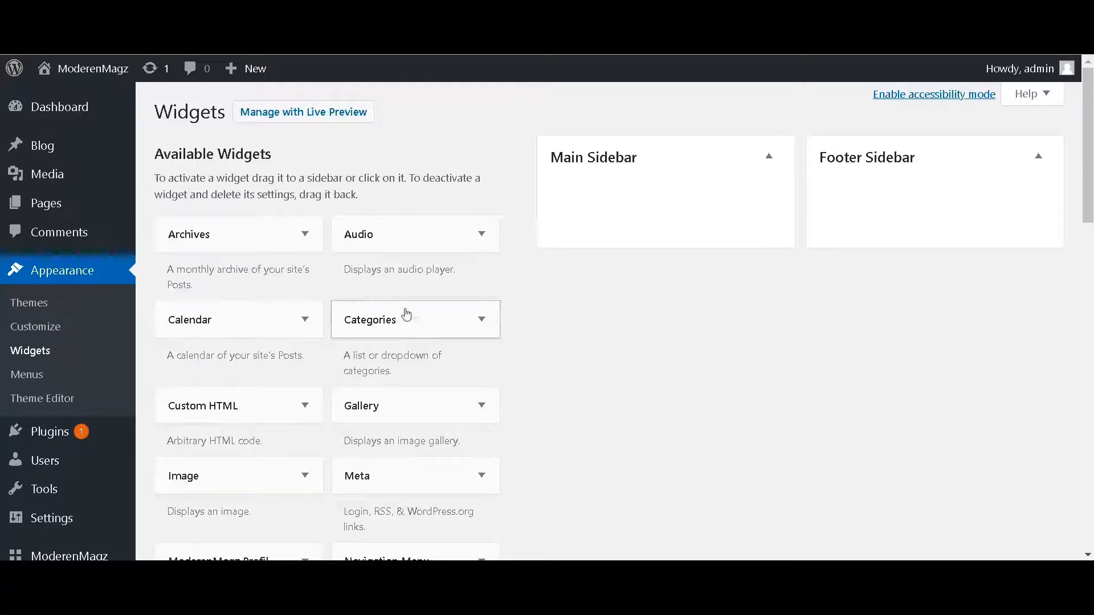
- Add a Navigation Menu widget to the Footer Sidebar, assign it menu-pages, and save it
{"action": "scroll", "coordinate": [353, 255], "scroll_direction": "down", "scroll_amount": 2}
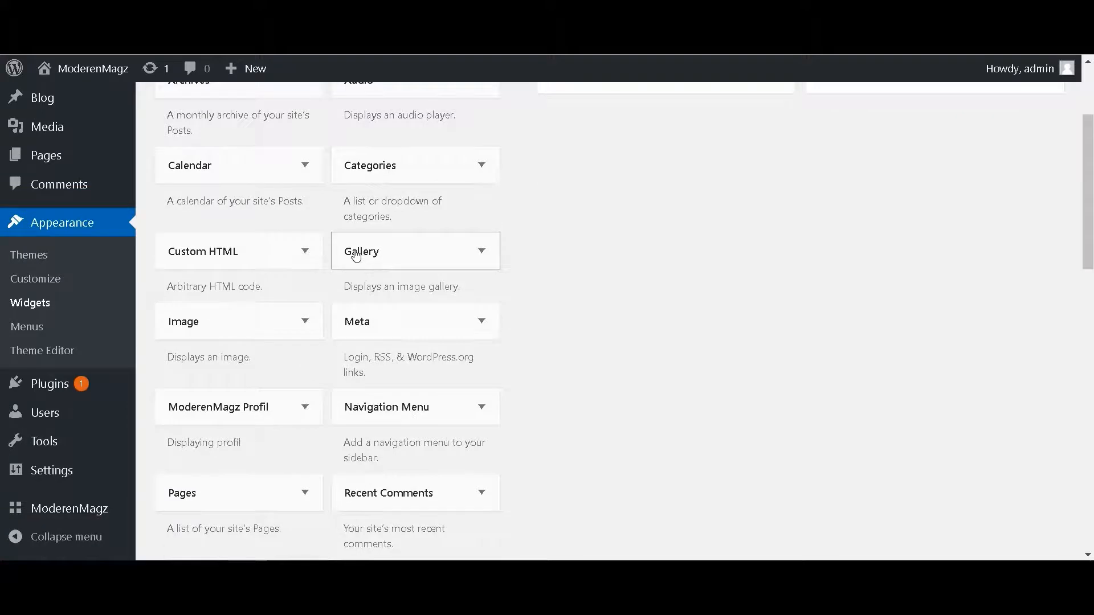
{"action": "left_click_drag", "start_coordinate": [415, 407], "coordinate": [913, 197]}
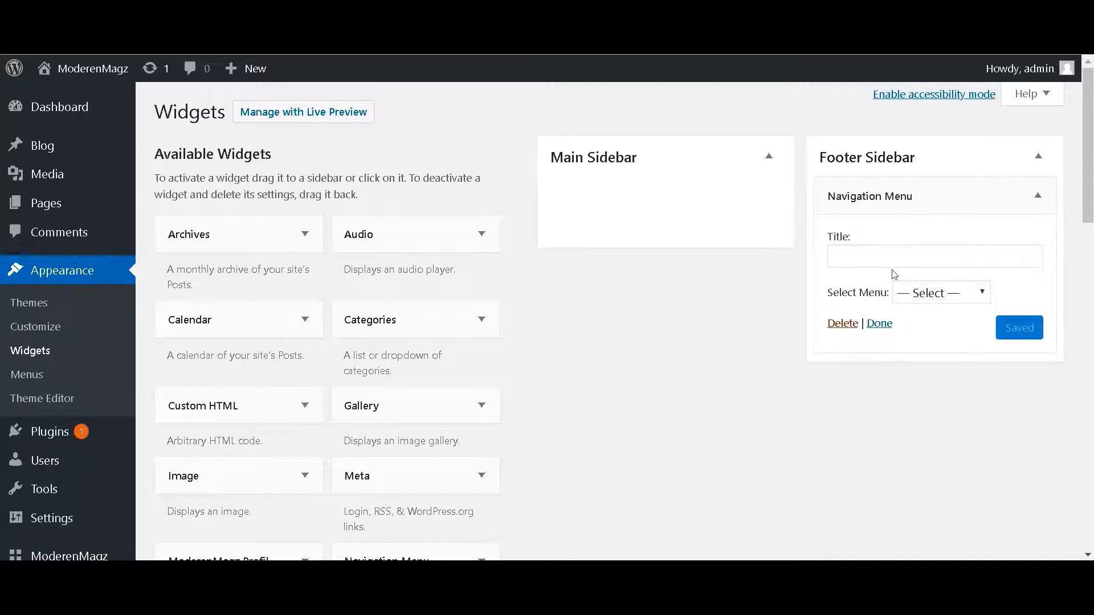
{"action": "left_click", "coordinate": [975, 299]}
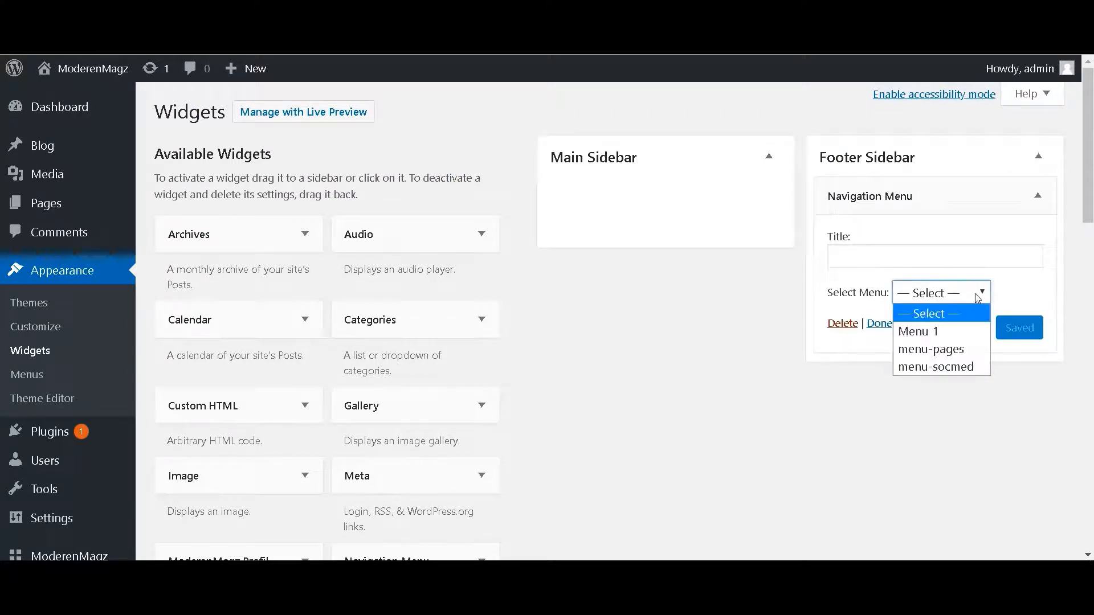
{"action": "left_click", "coordinate": [958, 367]}
{"action": "left_click", "coordinate": [958, 301]}
{"action": "left_click", "coordinate": [961, 349]}
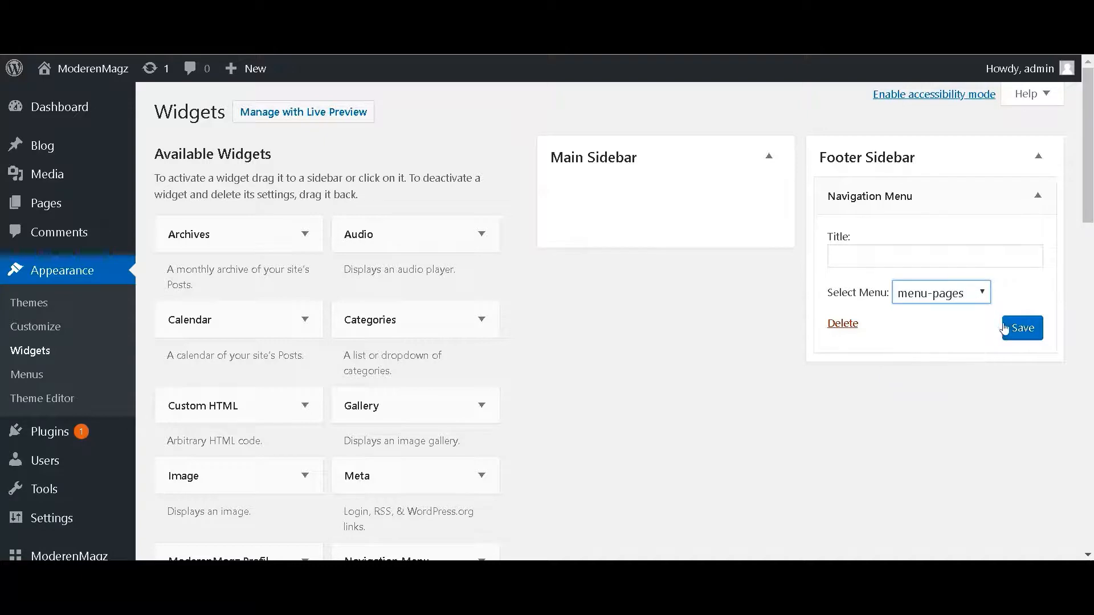
{"action": "left_click", "coordinate": [1005, 328]}
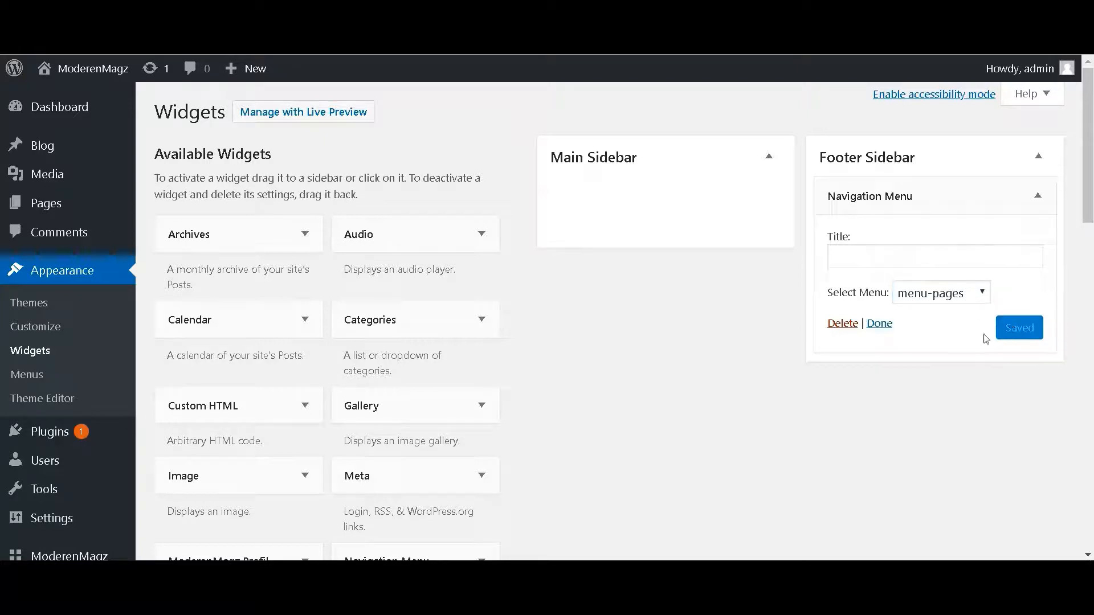
{"action": "left_click", "coordinate": [882, 323]}
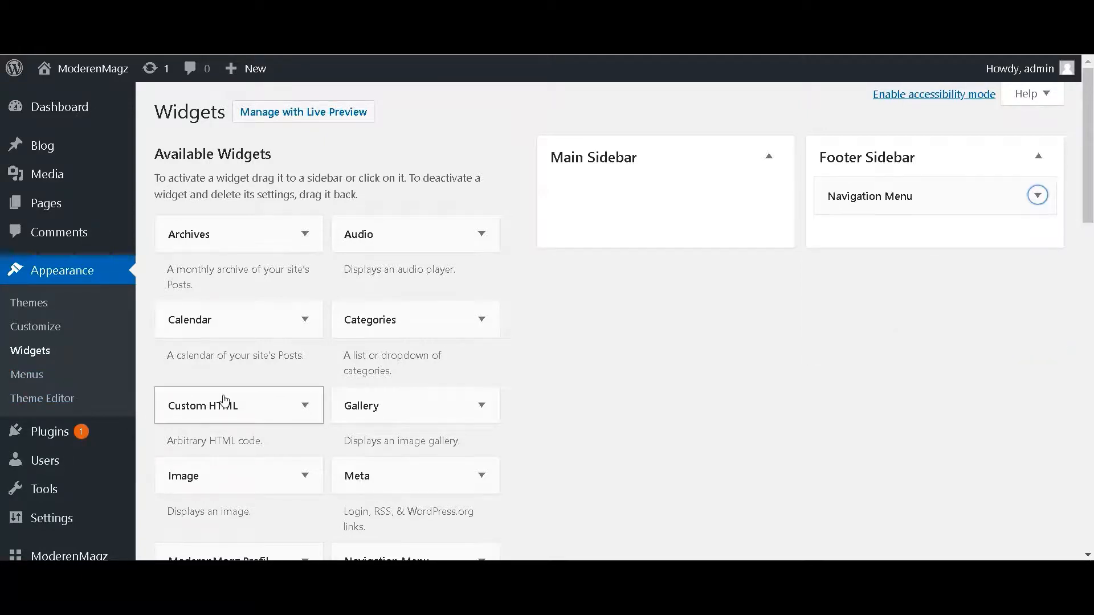
- Add a second Navigation Menu widget to the Footer Sidebar below the first, with menu-pages selected, and save it
{"action": "scroll", "coordinate": [224, 403], "scroll_direction": "down", "scroll_amount": 3}
{"action": "left_click_drag", "start_coordinate": [400, 388], "coordinate": [871, 166]}
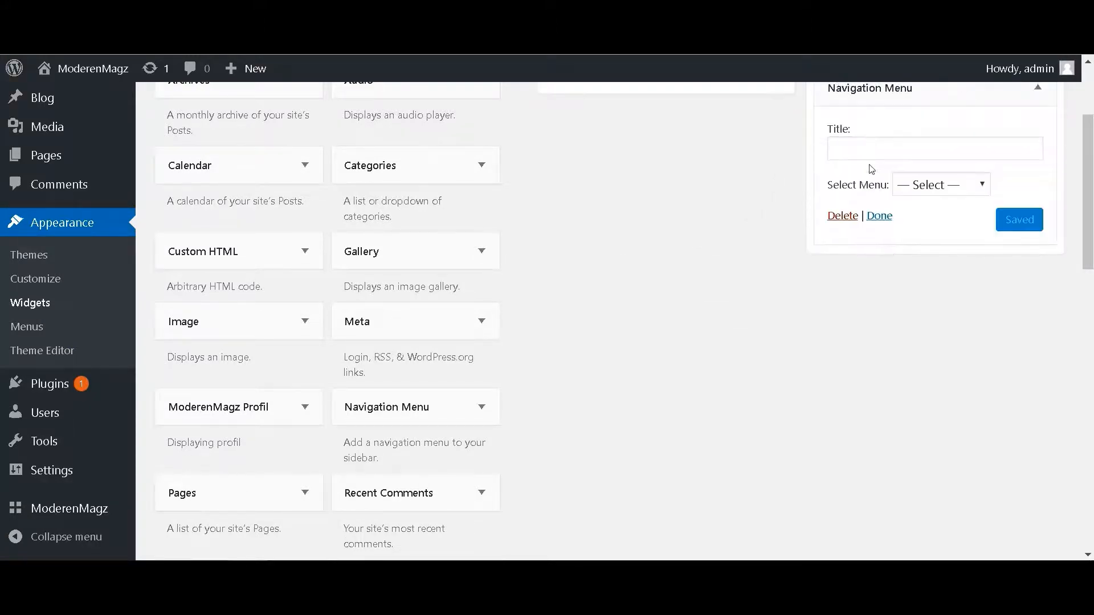
{"action": "scroll", "coordinate": [883, 227], "scroll_direction": "up", "scroll_amount": 3}
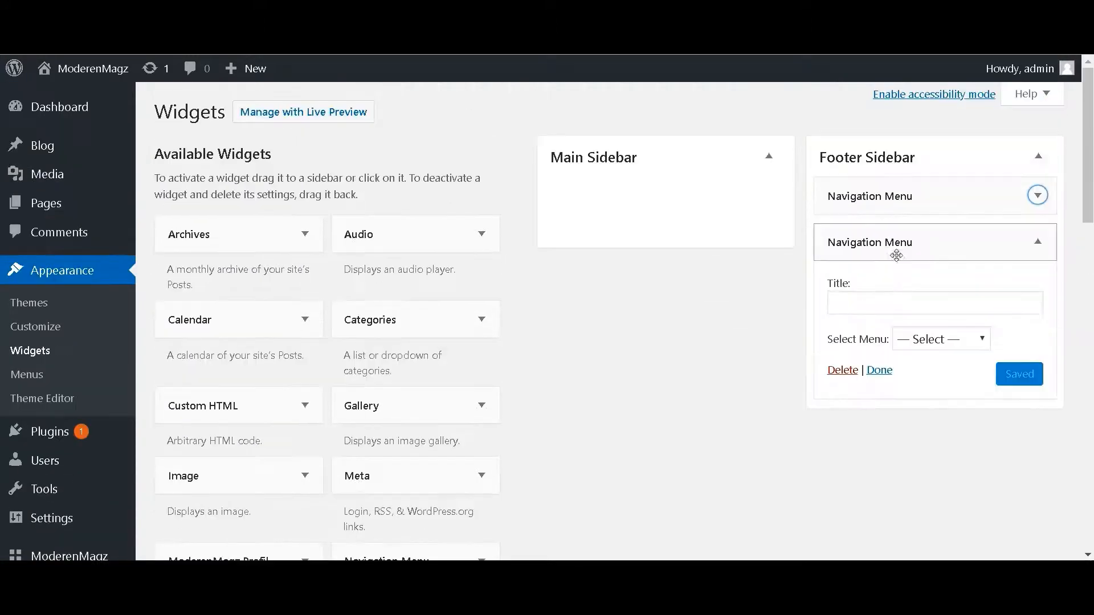
{"action": "left_click", "coordinate": [941, 341]}
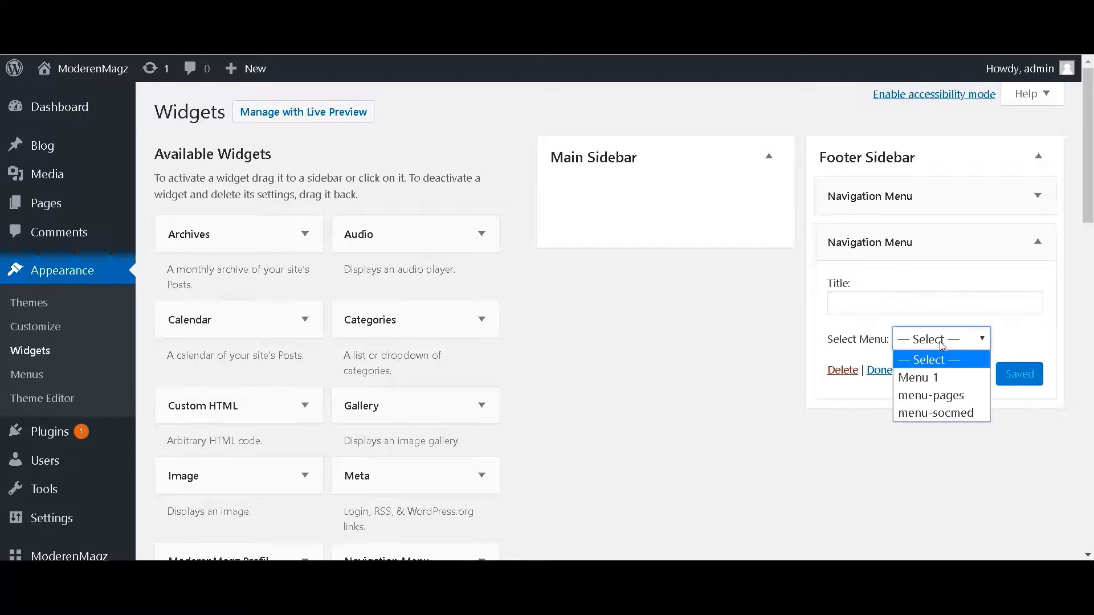
{"action": "left_click", "coordinate": [929, 394]}
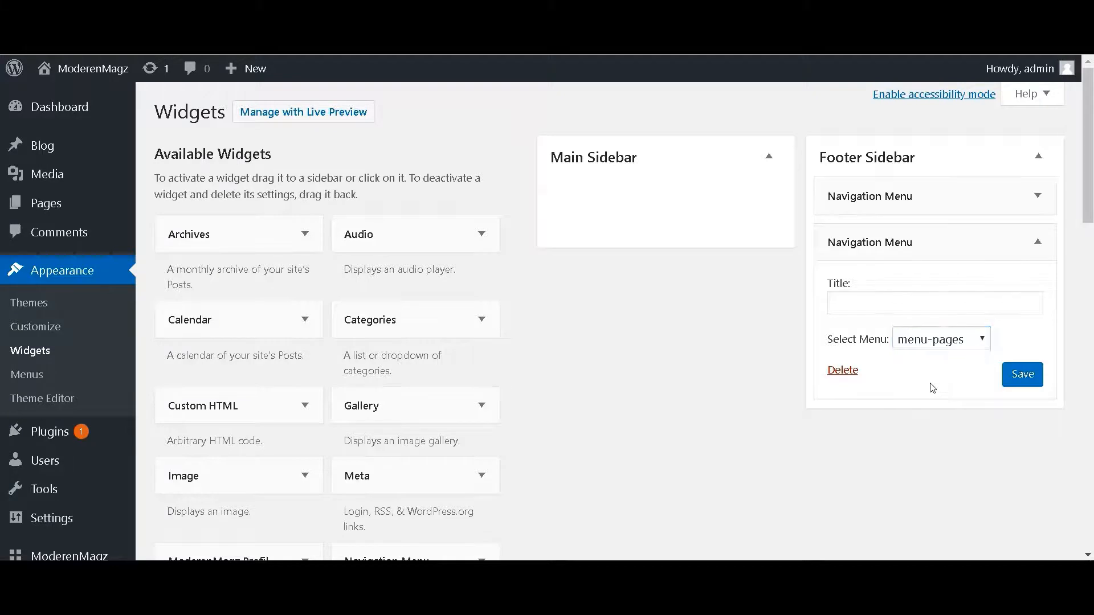
{"action": "right_click", "coordinate": [930, 385]}
{"action": "left_click", "coordinate": [862, 456]}
{"action": "left_click", "coordinate": [1004, 381]}
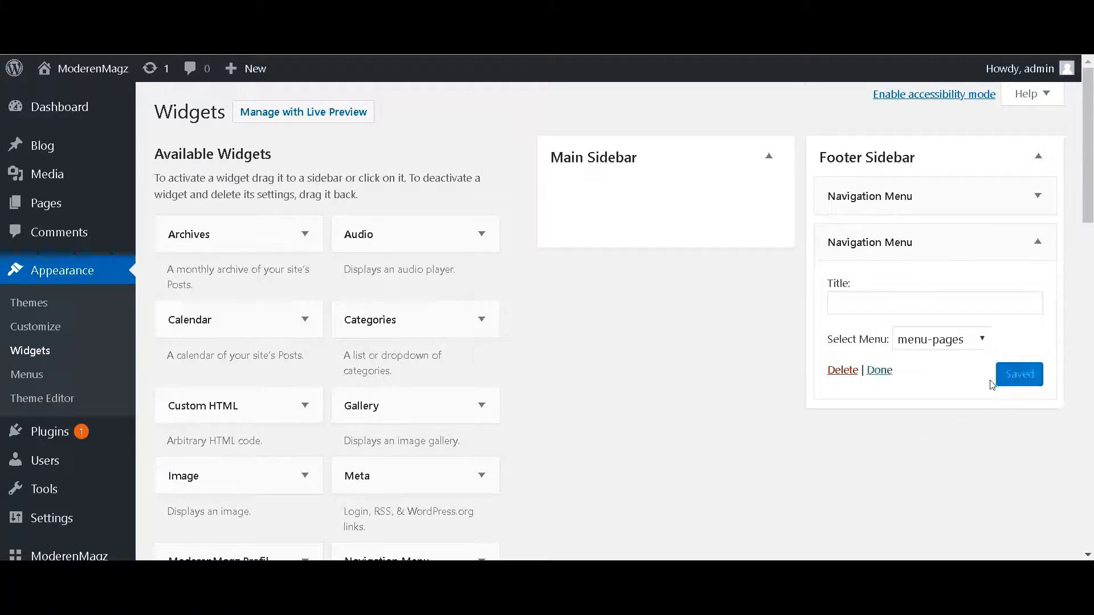
{"action": "left_click", "coordinate": [878, 371]}
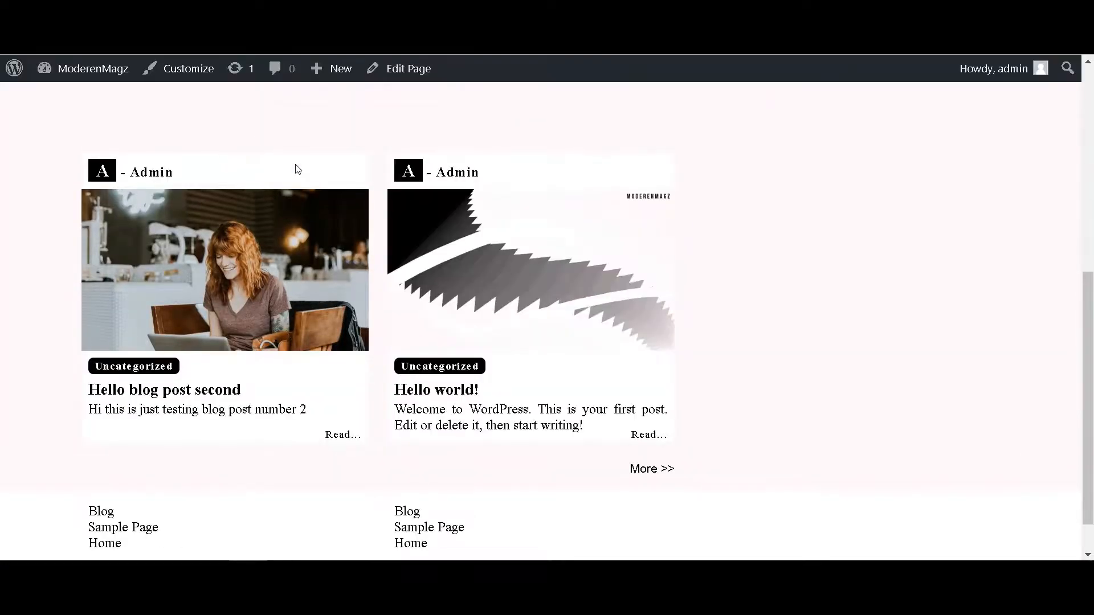
- Check the homepage footer and switch the second Footer Sidebar Navigation Menu widget to menu-socmed, saving the change
{"action": "scroll", "coordinate": [753, 254], "scroll_direction": "down", "scroll_amount": 1}
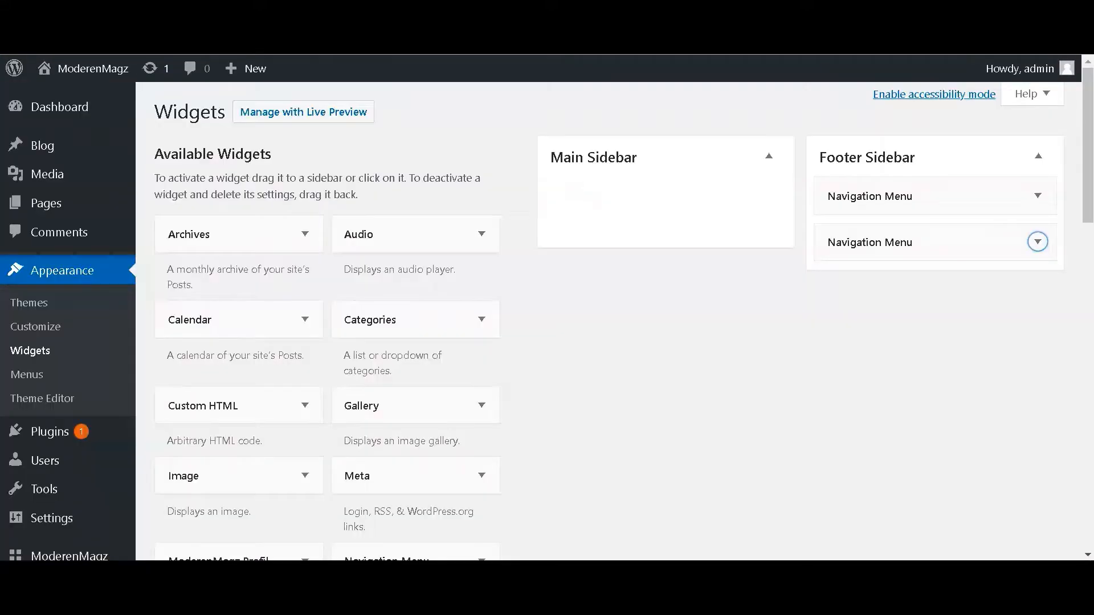
{"action": "left_click", "coordinate": [1008, 248]}
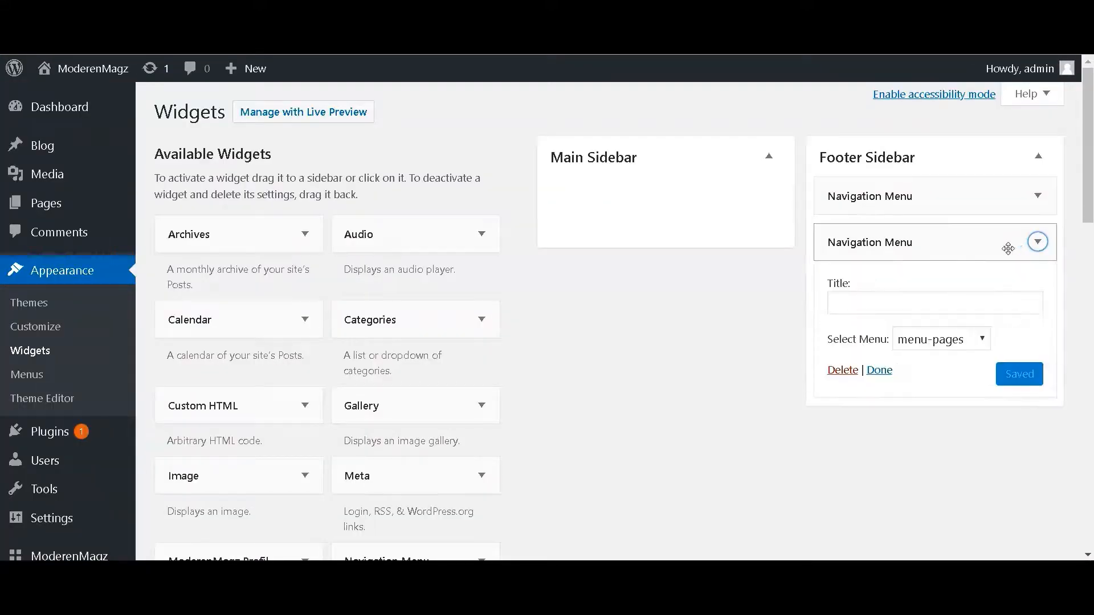
{"action": "left_click", "coordinate": [971, 340]}
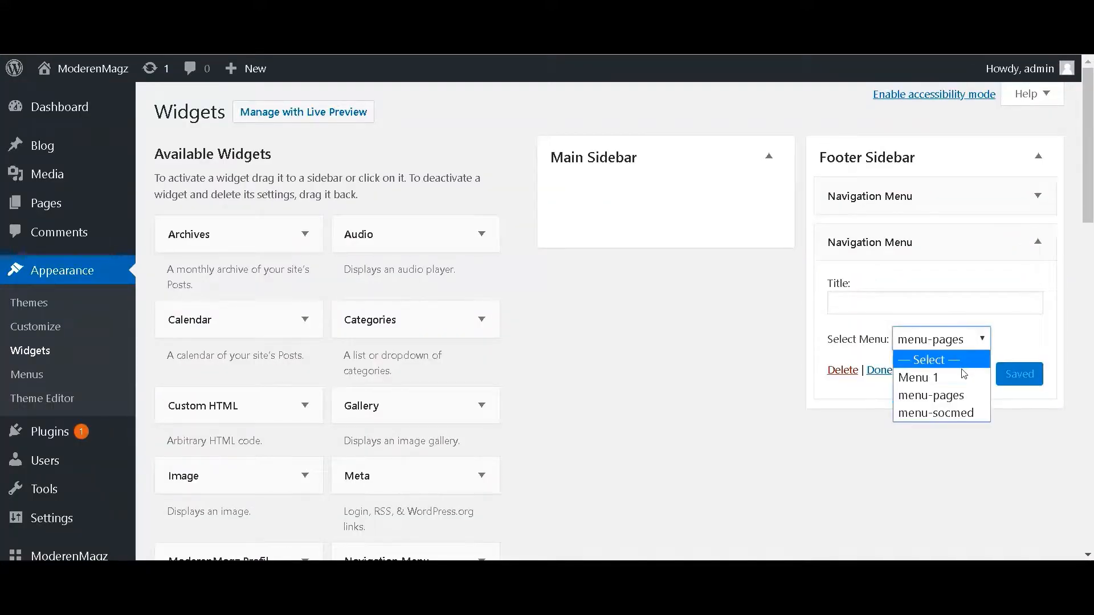
{"action": "left_click", "coordinate": [952, 413]}
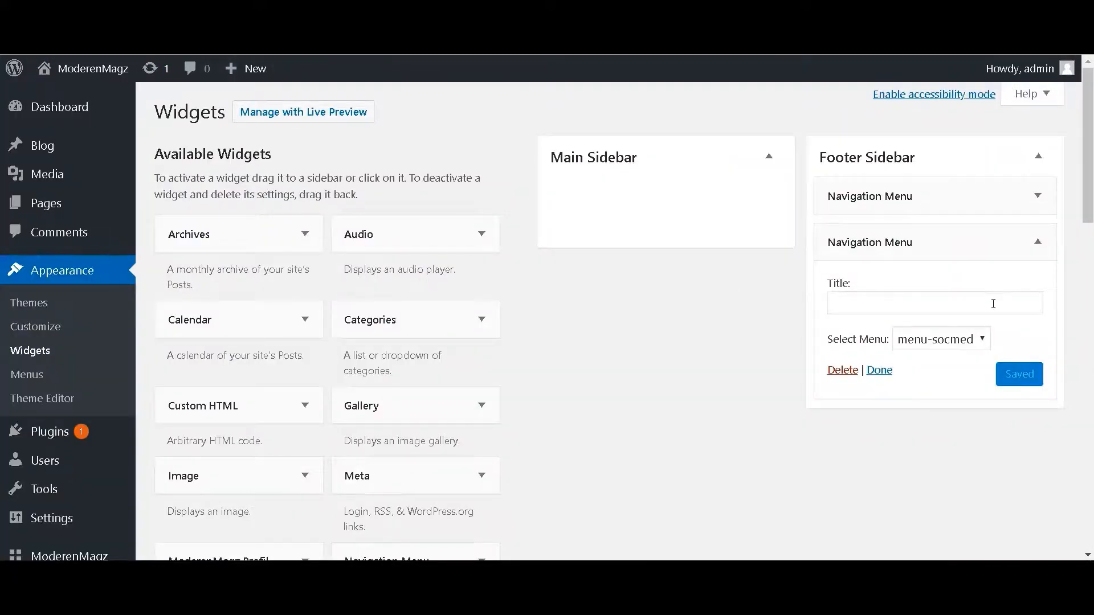
{"action": "left_click", "coordinate": [1011, 248]}
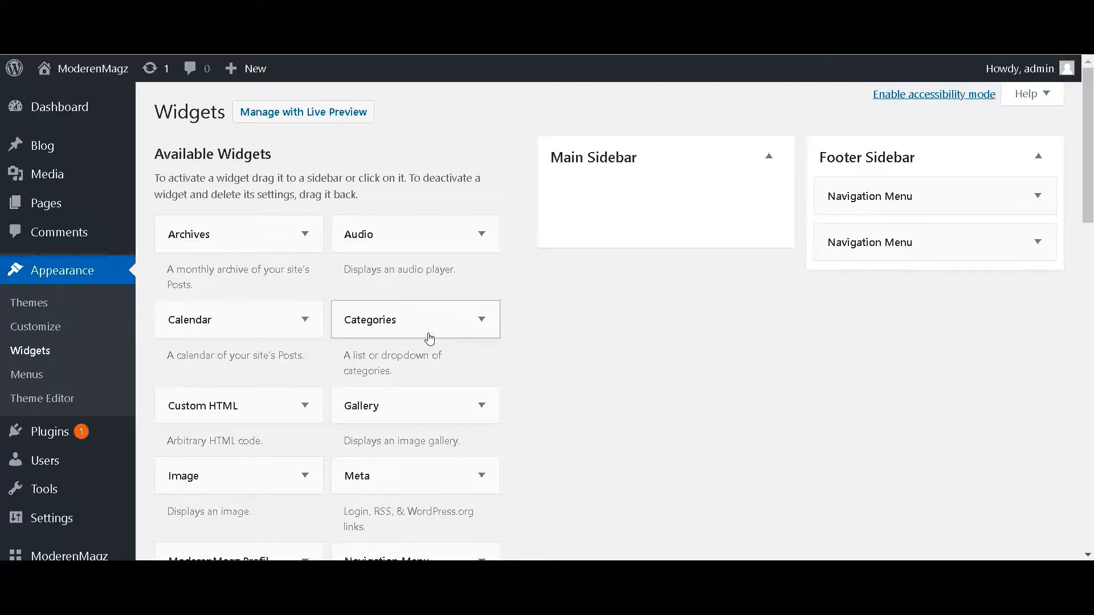
- Add the ModerenMagz Profil widget to the Main Sidebar and title it Profil
{"action": "scroll", "coordinate": [407, 319], "scroll_direction": "down", "scroll_amount": 3}
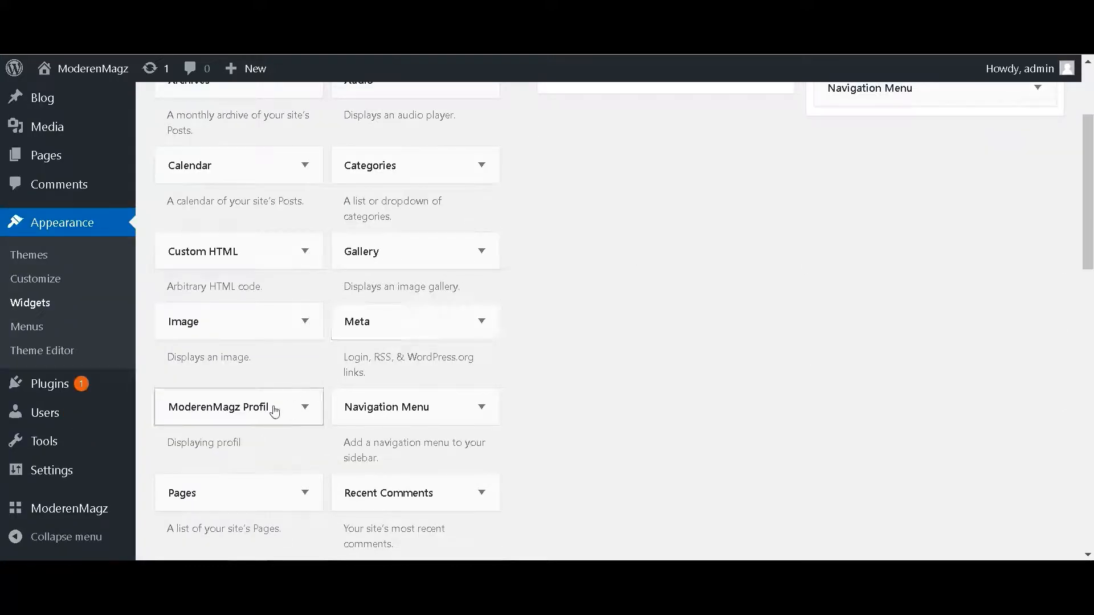
{"action": "left_click_drag", "start_coordinate": [260, 414], "coordinate": [683, 199]}
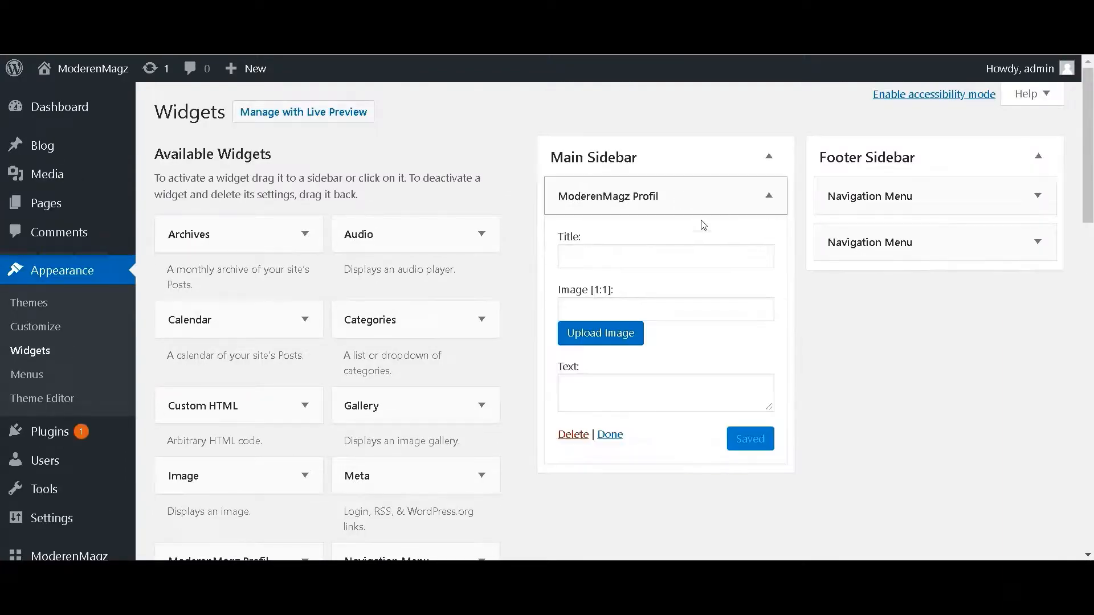
{"action": "left_click", "coordinate": [684, 253]}
{"action": "type", "text": "Profil"}
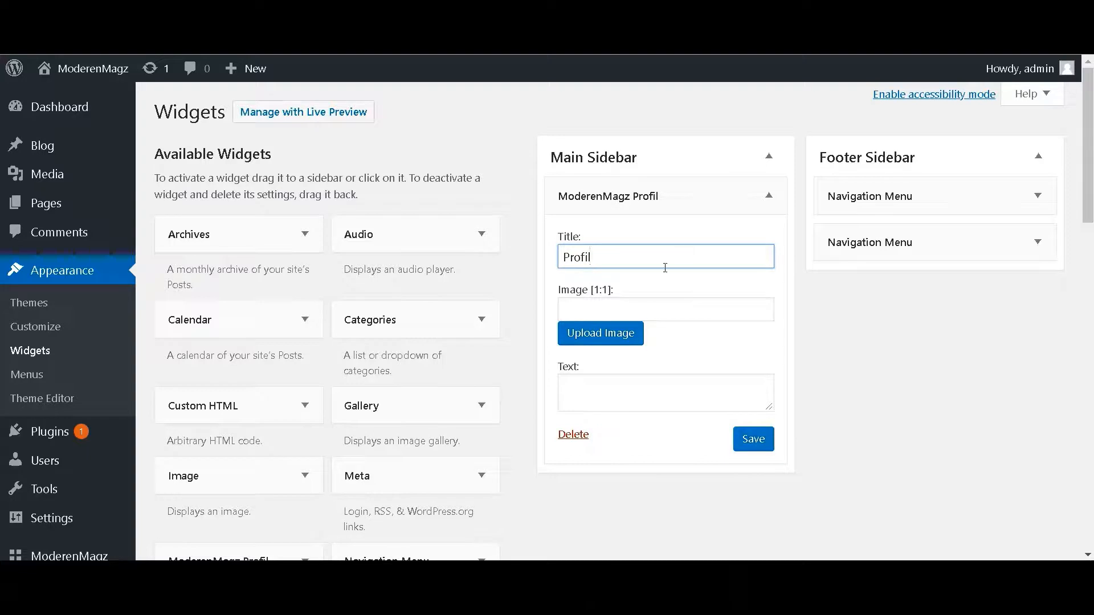
- Upload 104img1-1 from the 1-1 folder and set it as the ModerenMagz Profil widget's image
{"action": "left_click", "coordinate": [627, 338]}
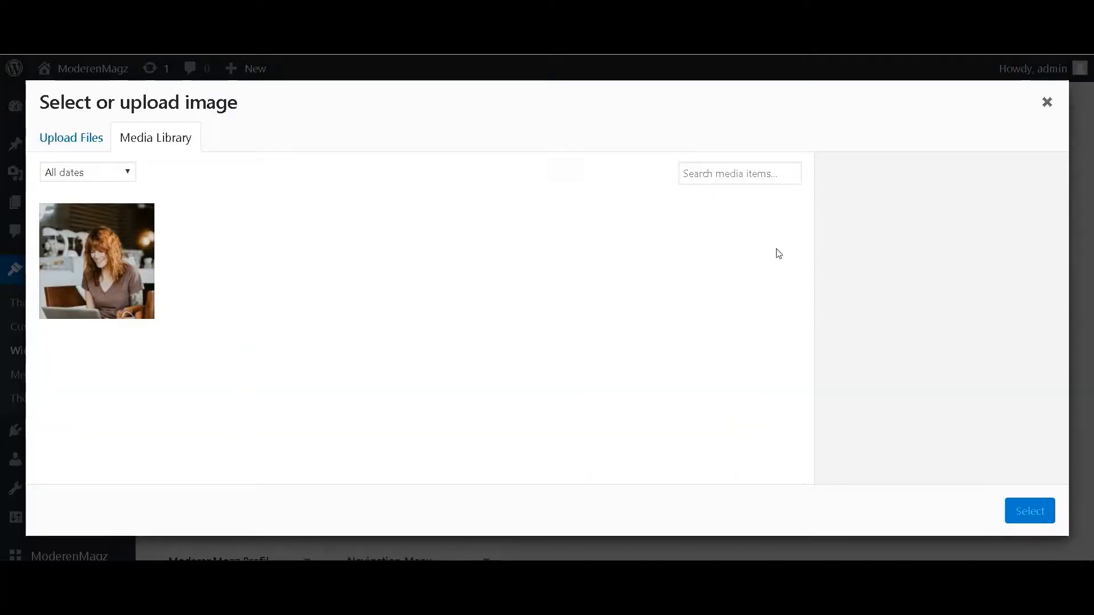
{"action": "left_click", "coordinate": [57, 144]}
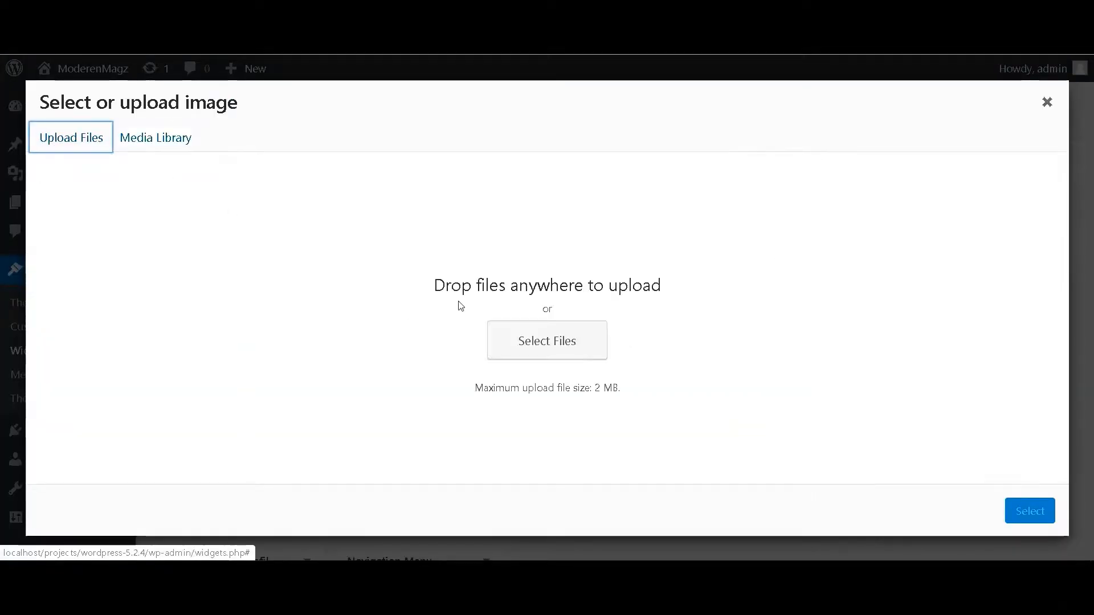
{"action": "left_click", "coordinate": [552, 342]}
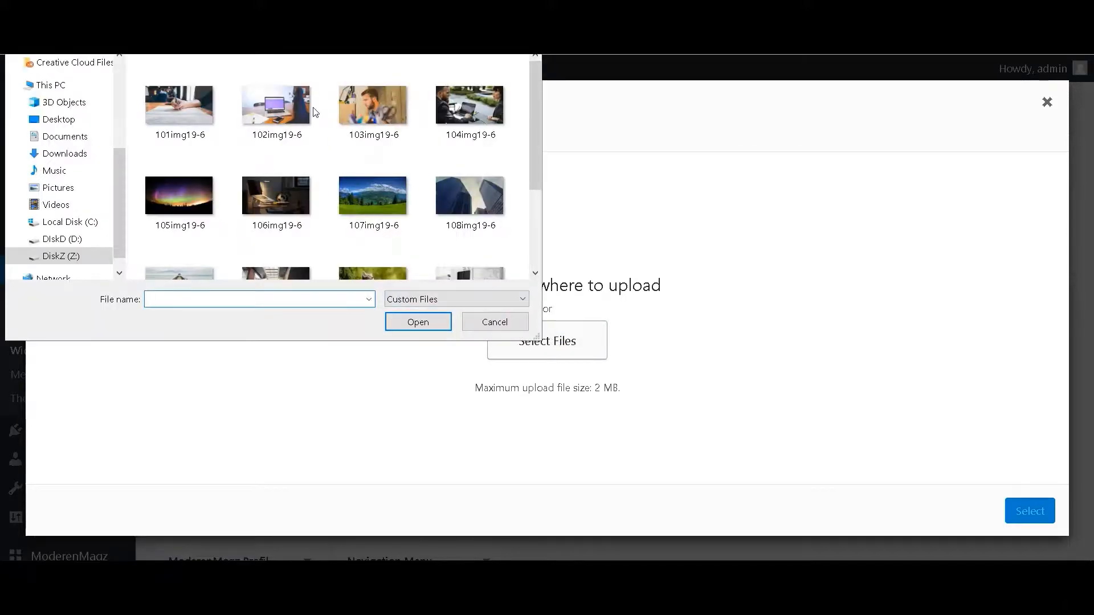
{"action": "key", "text": "alt+Up"}
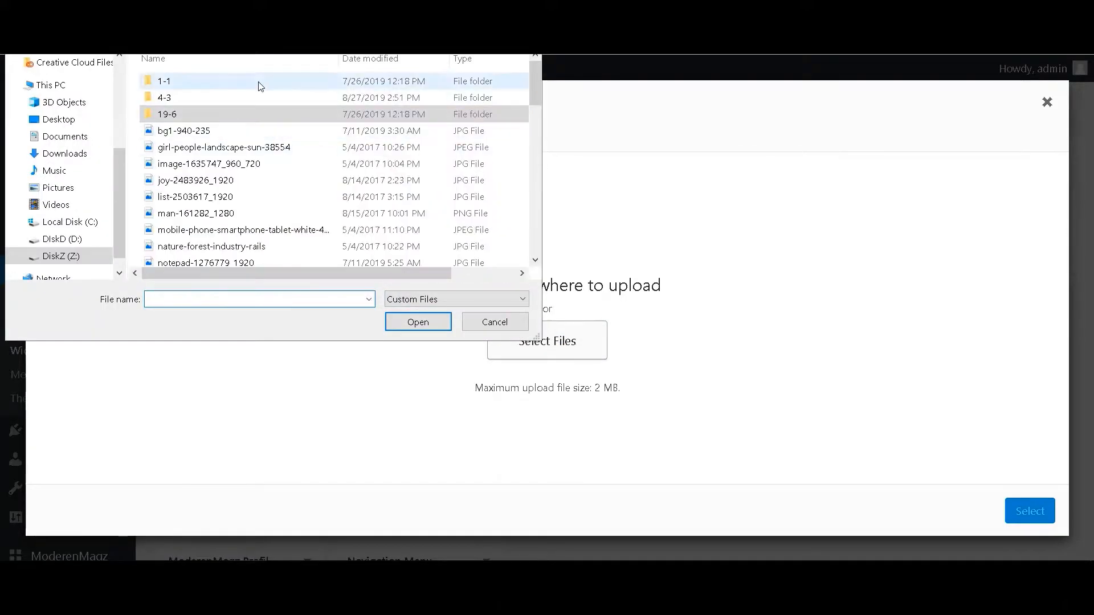
{"action": "double_click", "coordinate": [261, 83]}
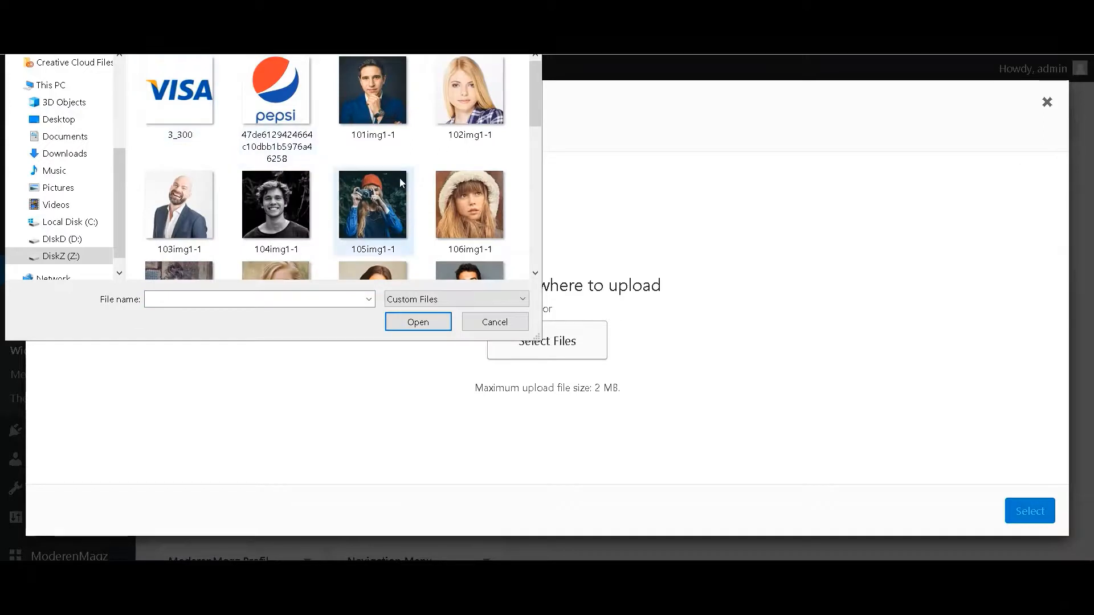
{"action": "scroll", "coordinate": [409, 232], "scroll_direction": "down", "scroll_amount": 3}
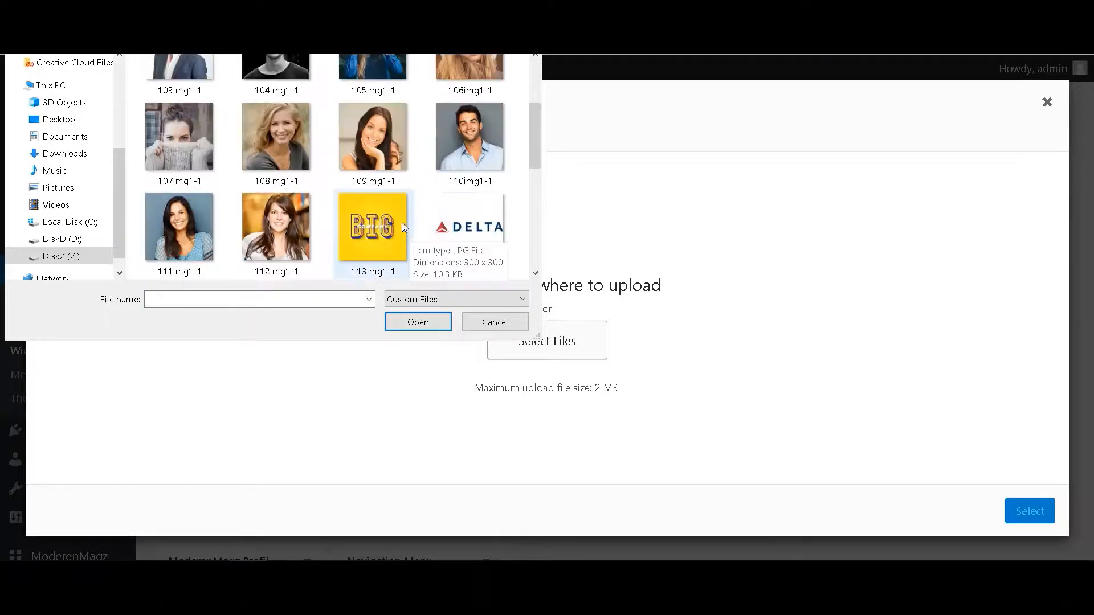
{"action": "scroll", "coordinate": [393, 181], "scroll_direction": "up", "scroll_amount": 1}
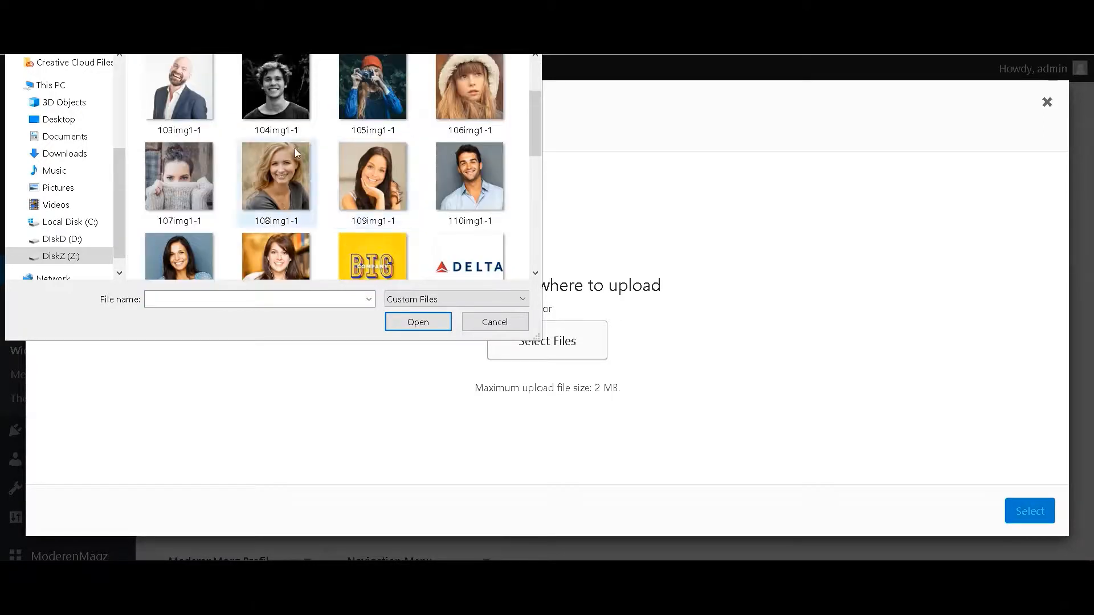
{"action": "left_click", "coordinate": [275, 87]}
{"action": "left_click", "coordinate": [417, 321]}
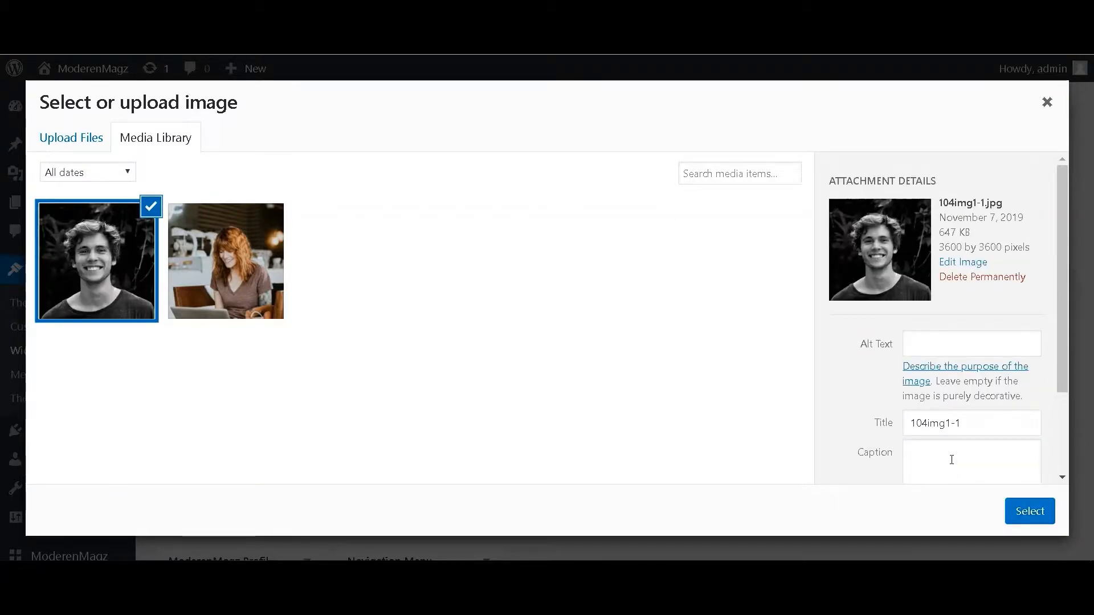
{"action": "left_click", "coordinate": [1030, 511]}
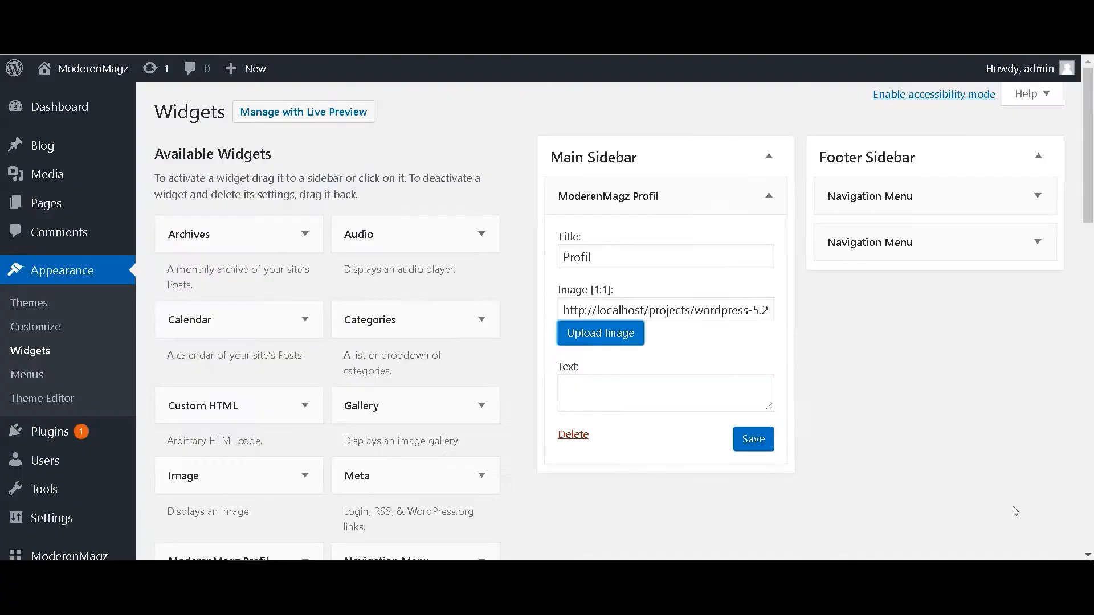
- Fill the profile widget's text with a greeting, the person's name and "I am currently working at home as freelancer", save it and collapse the widget
{"action": "left_click", "coordinate": [682, 404]}
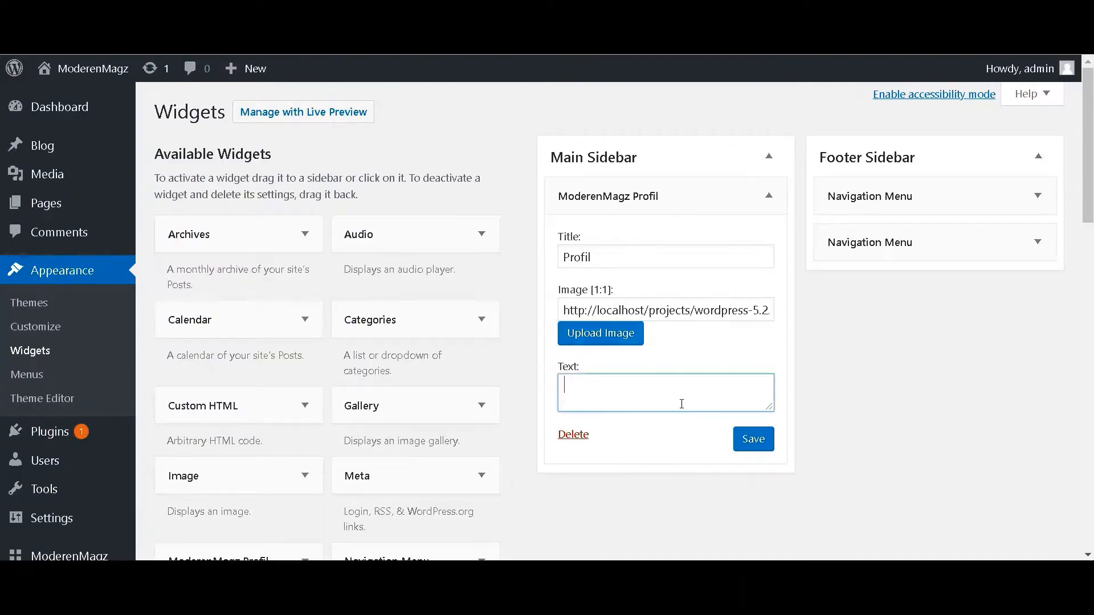
{"action": "type", "text": "Hi there my name is"}
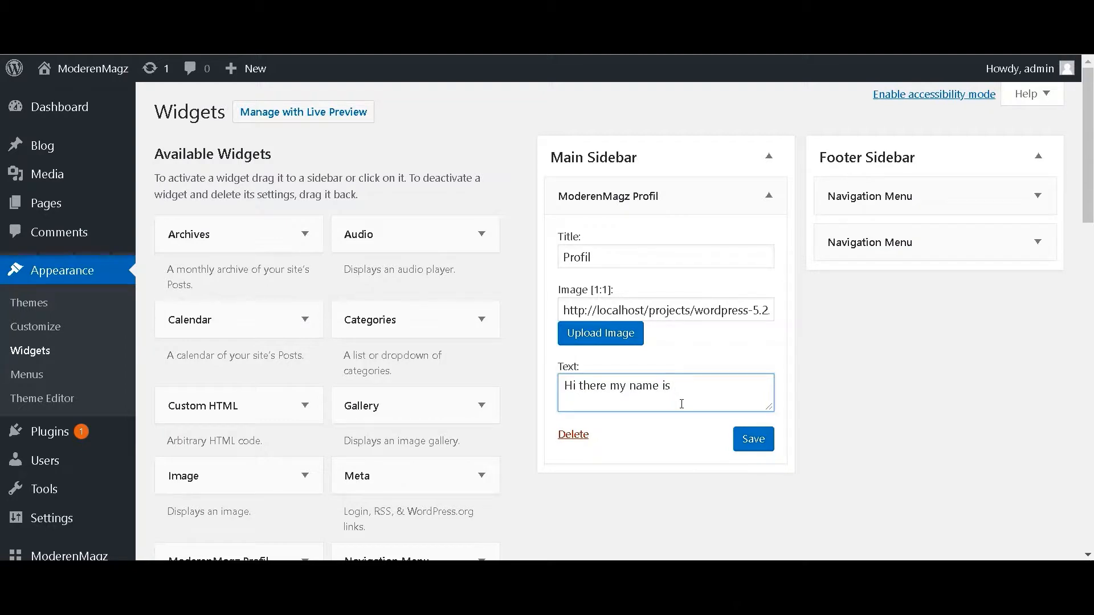
{"action": "type", "text": " Zald, I am cr"}
{"action": "key", "text": "BackSpace"}
{"action": "type", "text": "urrently working at"}
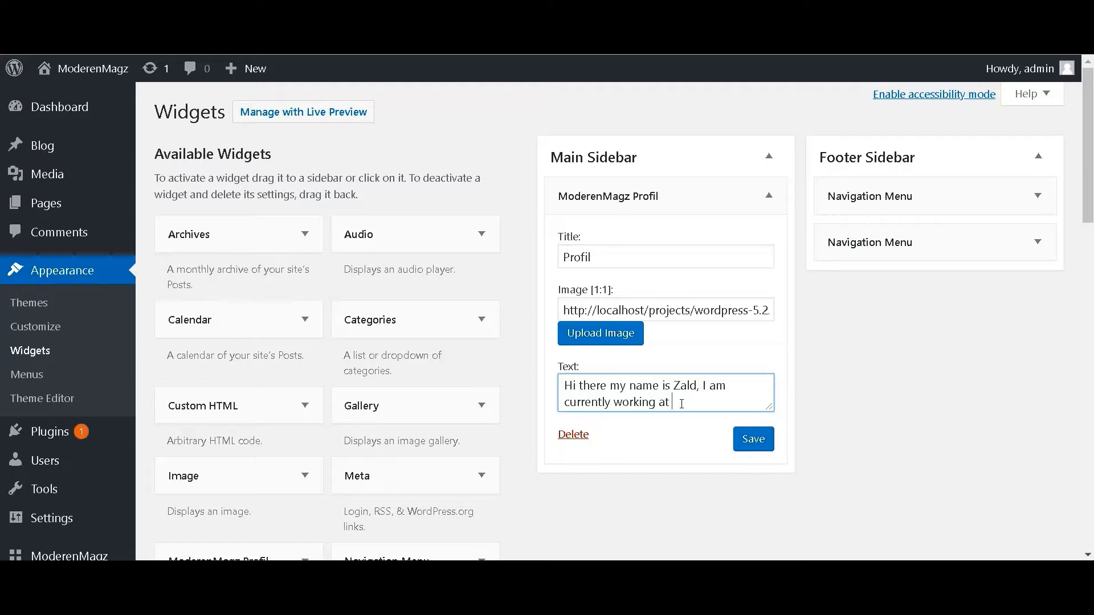
{"action": "type", "text": " home"}
{"action": "type", "text": "as freelancer."}
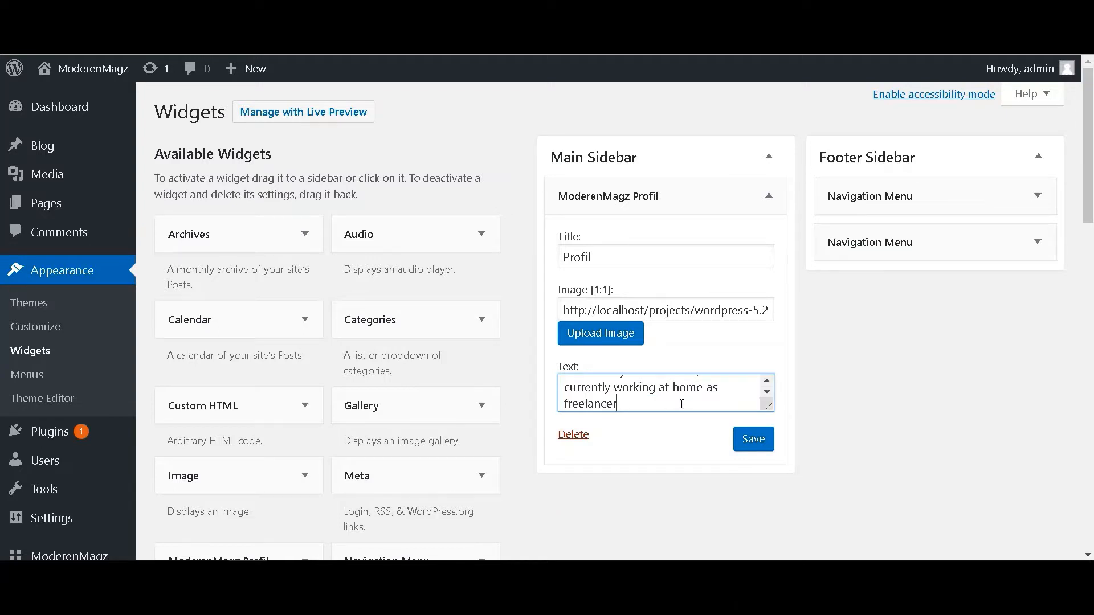
{"action": "left_click", "coordinate": [755, 445]}
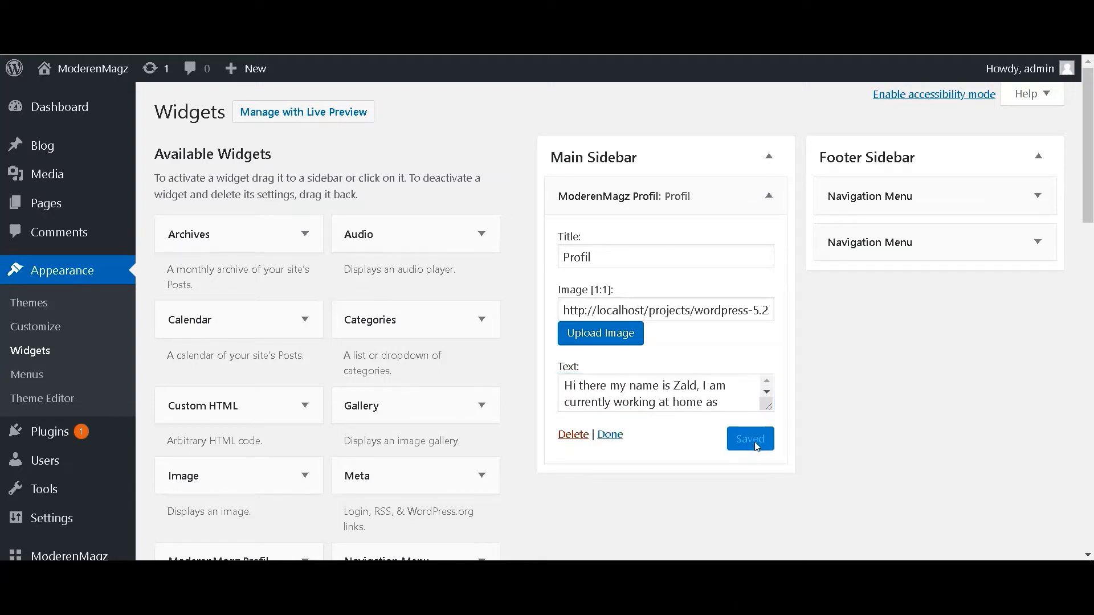
{"action": "left_click", "coordinate": [613, 436]}
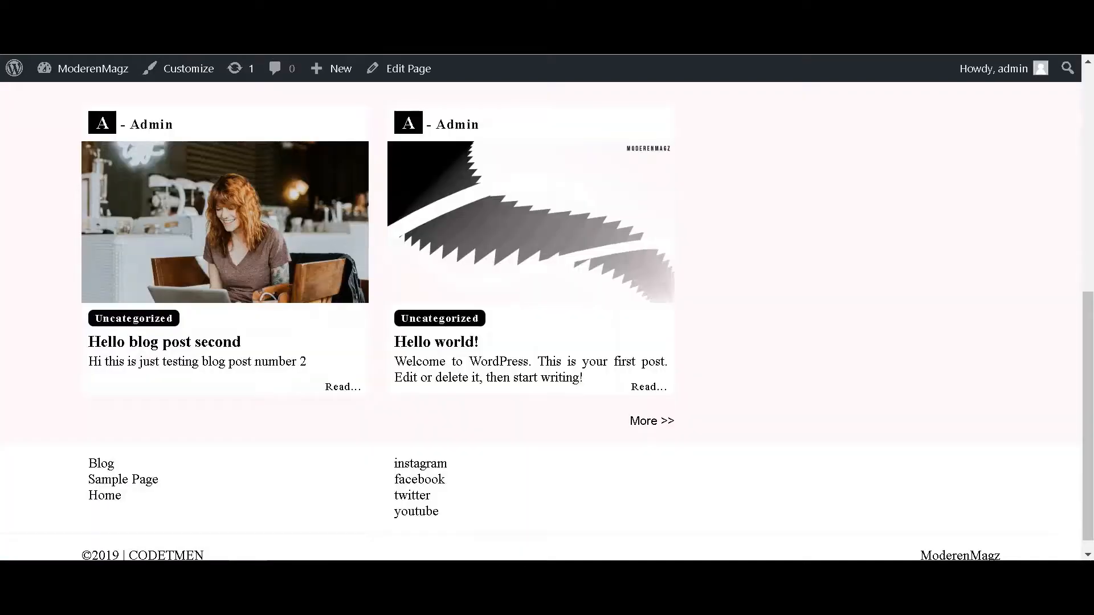
- Reload the homepage and check the profile section beside the blog posts
{"action": "key", "text": "F5"}
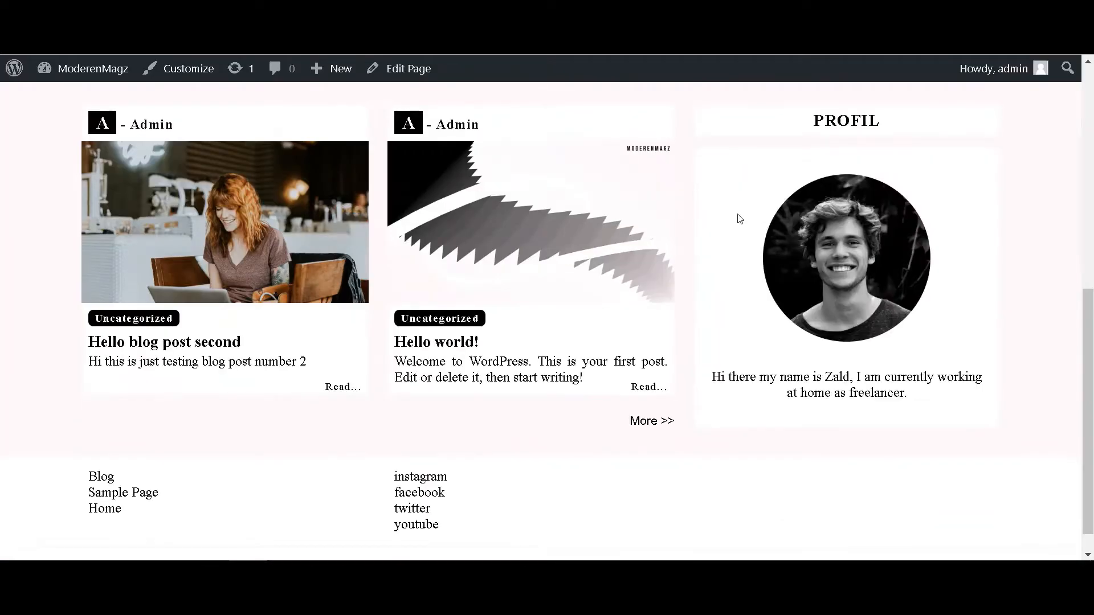
{"action": "scroll", "coordinate": [739, 219], "scroll_direction": "up", "scroll_amount": 10}
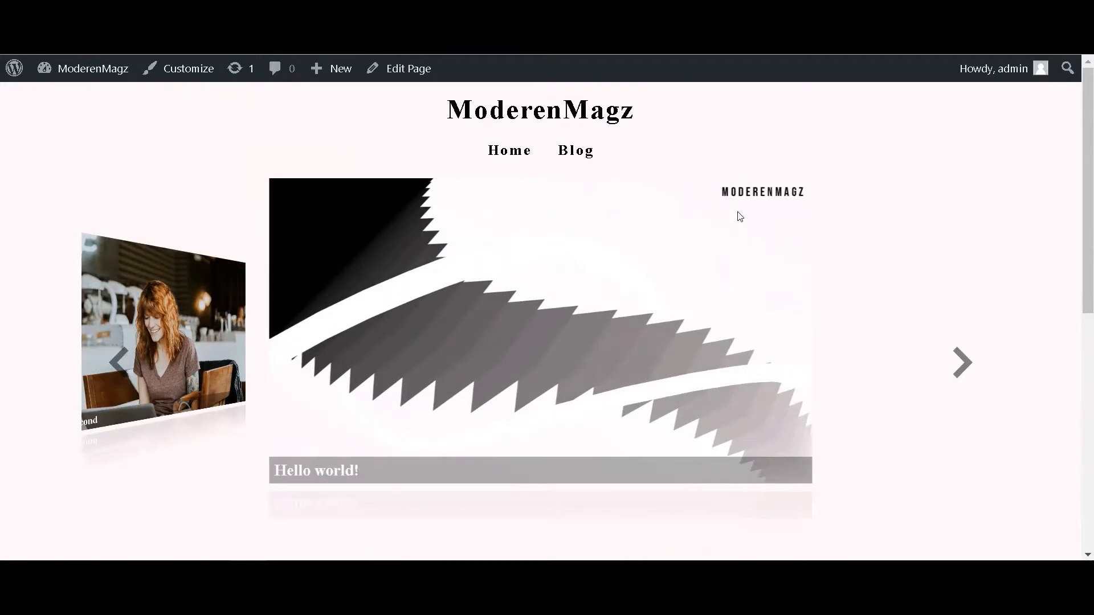
{"action": "scroll", "coordinate": [739, 217], "scroll_direction": "down", "scroll_amount": 6}
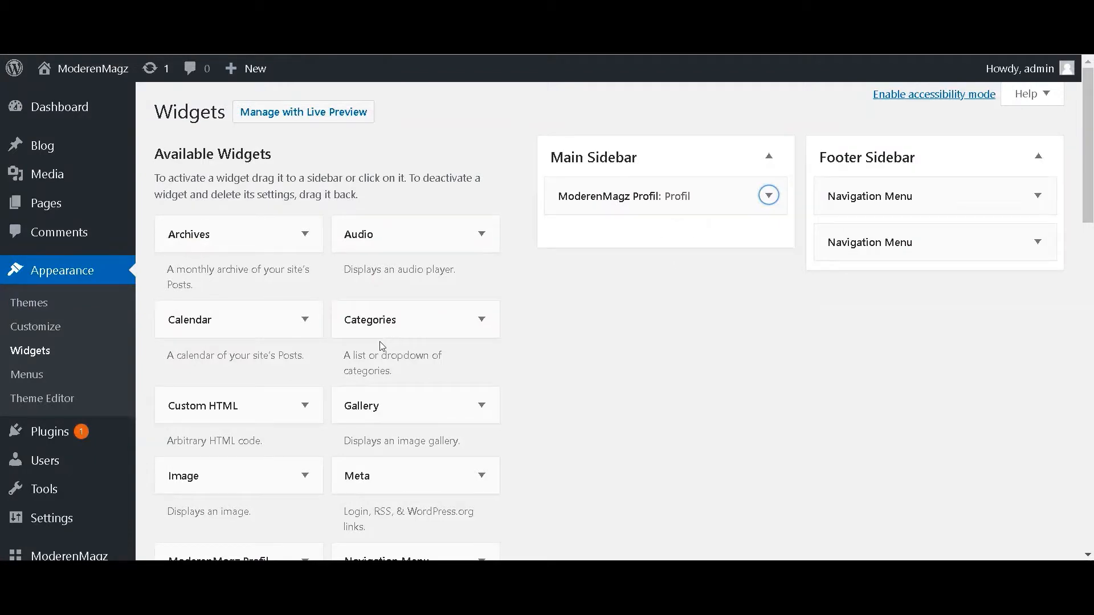
- Add a Categories widget to the Main Sidebar below the profile, title it Categories, and save it
{"action": "left_click_drag", "start_coordinate": [370, 322], "coordinate": [601, 237]}
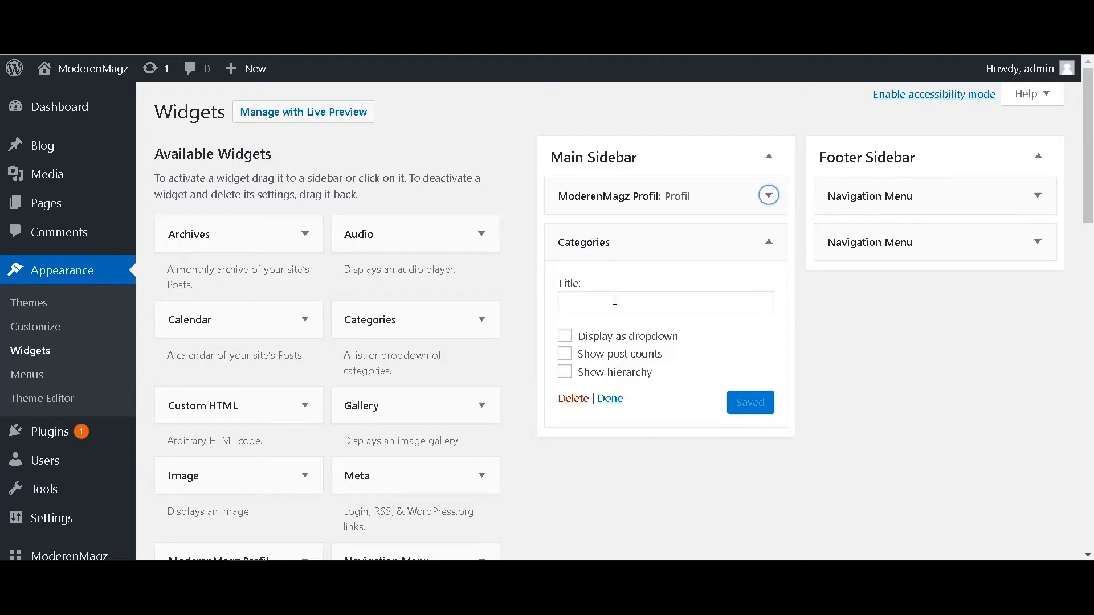
{"action": "left_click", "coordinate": [614, 300]}
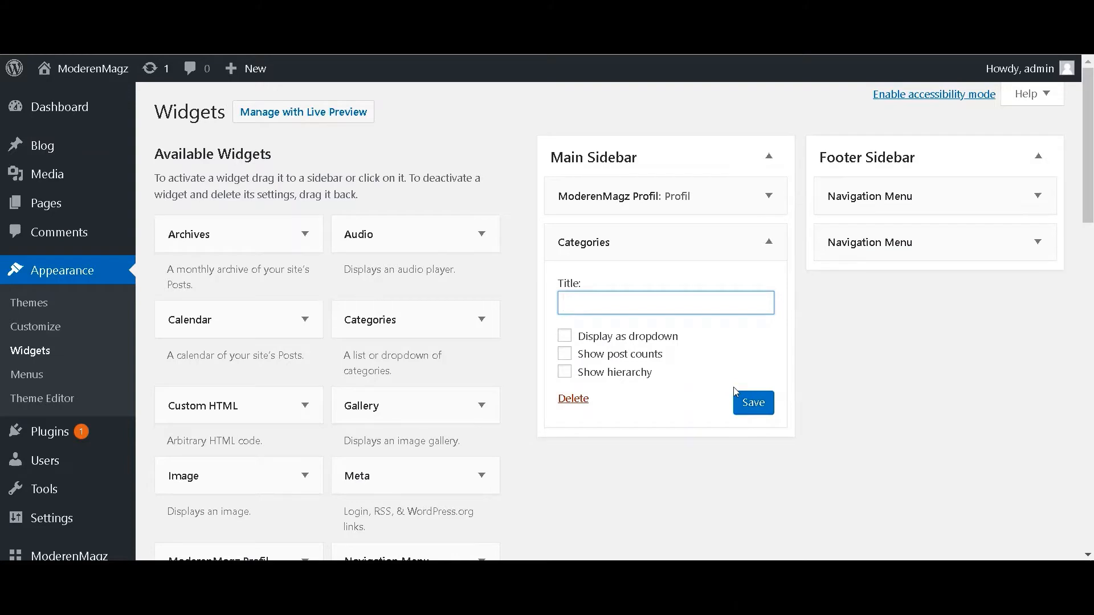
{"action": "type", "text": "CAtegories"}
{"action": "key", "text": "Delete"}
{"action": "type", "text": "a"}
{"action": "left_click", "coordinate": [761, 408]}
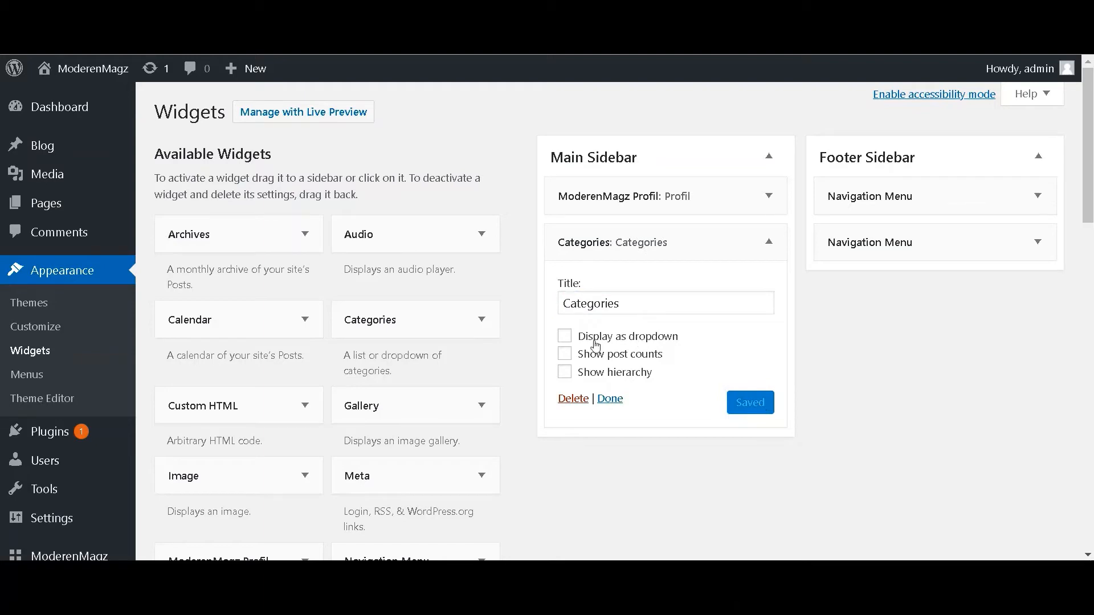
{"action": "left_click", "coordinate": [611, 398]}
- Look through the remaining available widgets, and check the Categories section on the reloaded homepage
{"action": "scroll", "coordinate": [339, 412], "scroll_direction": "down", "scroll_amount": 3}
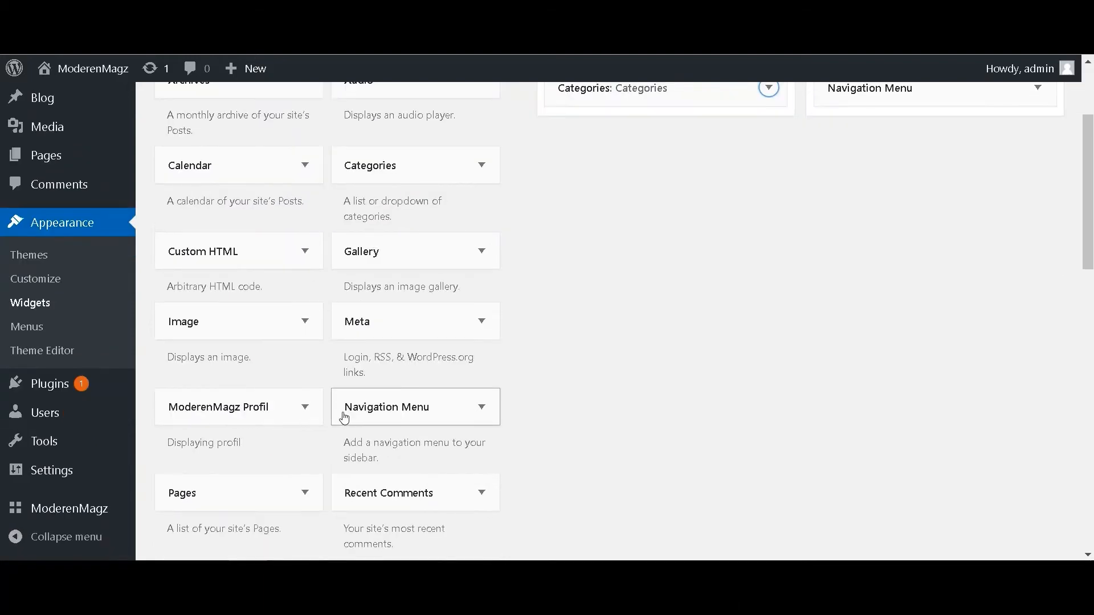
{"action": "scroll", "coordinate": [461, 405], "scroll_direction": "down", "scroll_amount": 7}
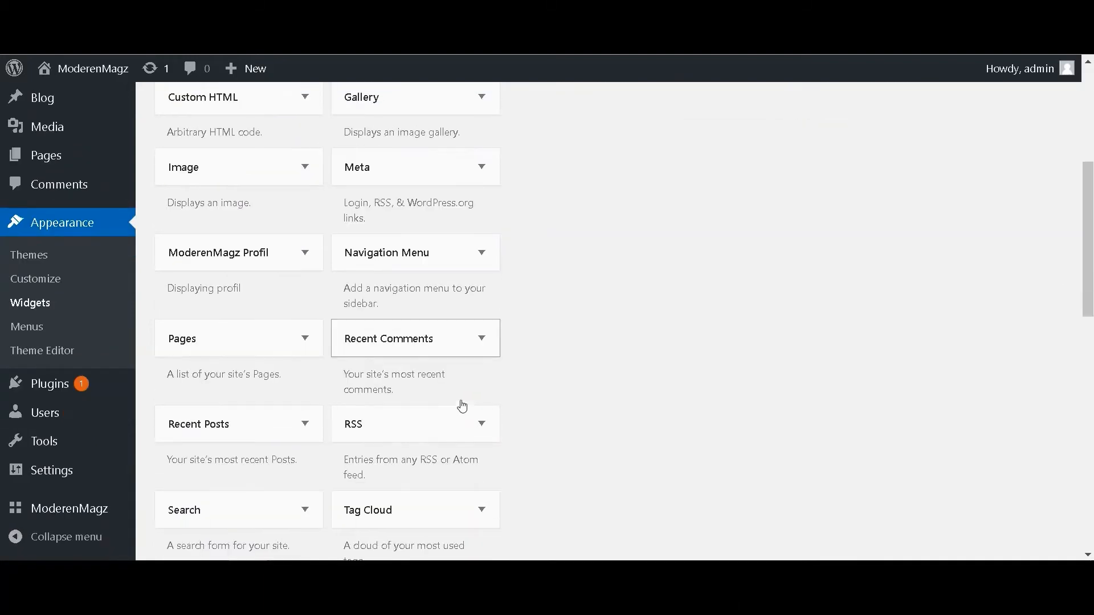
{"action": "scroll", "coordinate": [462, 405], "scroll_direction": "up", "scroll_amount": 10}
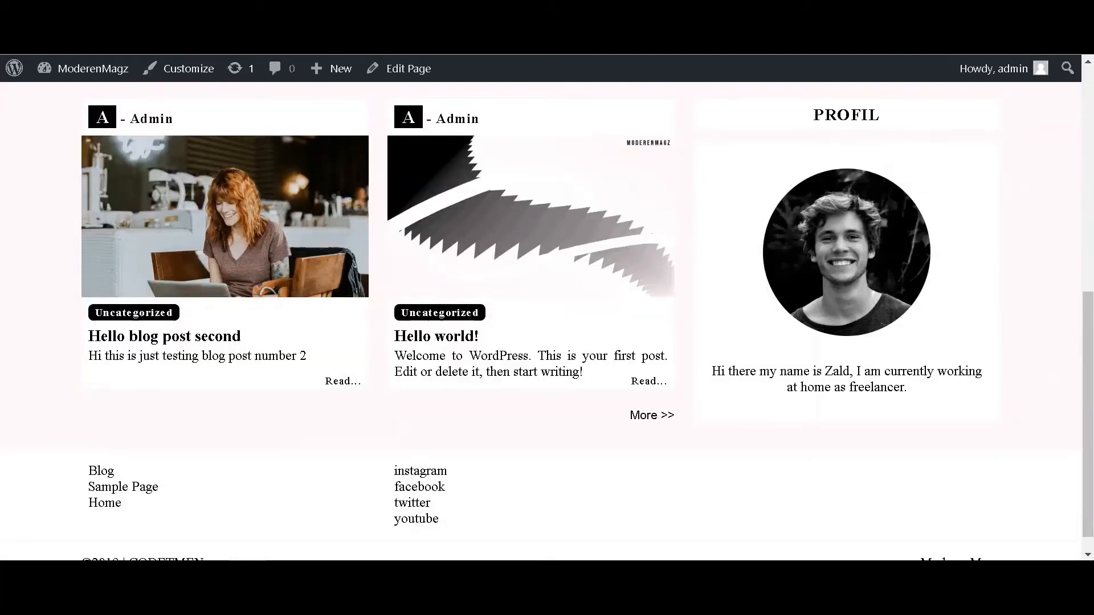
{"action": "key", "text": "F5"}
{"action": "scroll", "coordinate": [631, 281], "scroll_direction": "down", "scroll_amount": 2}
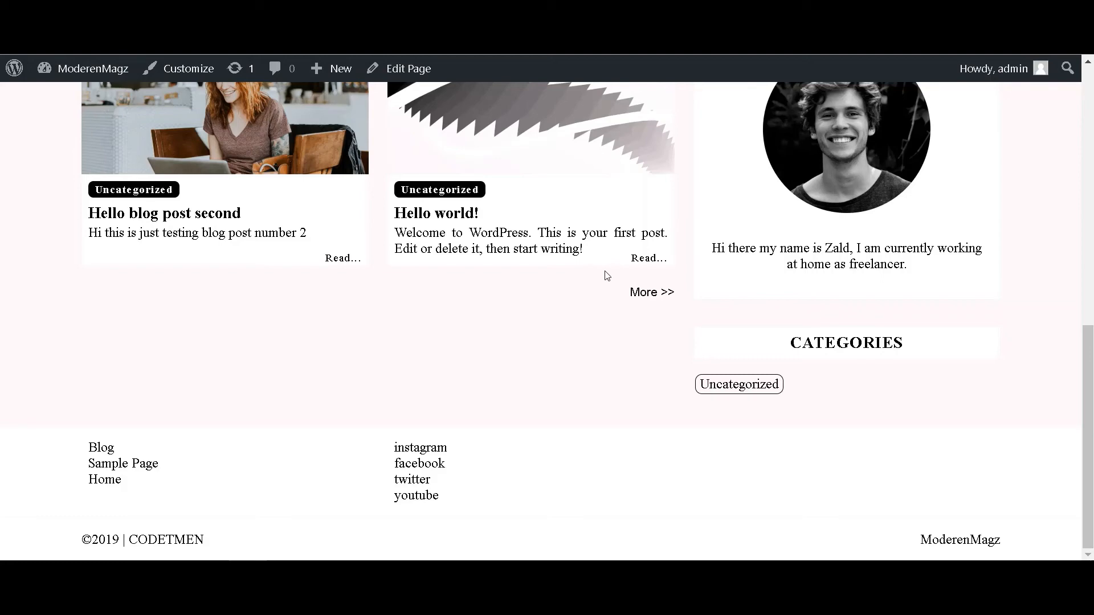
{"action": "scroll", "coordinate": [610, 293], "scroll_direction": "up", "scroll_amount": 8}
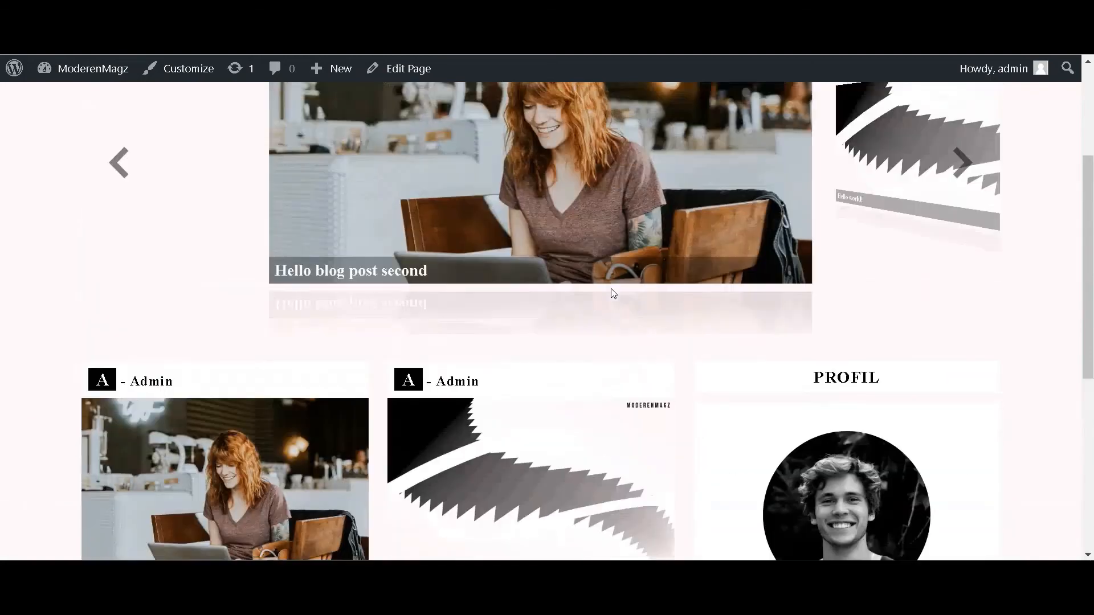